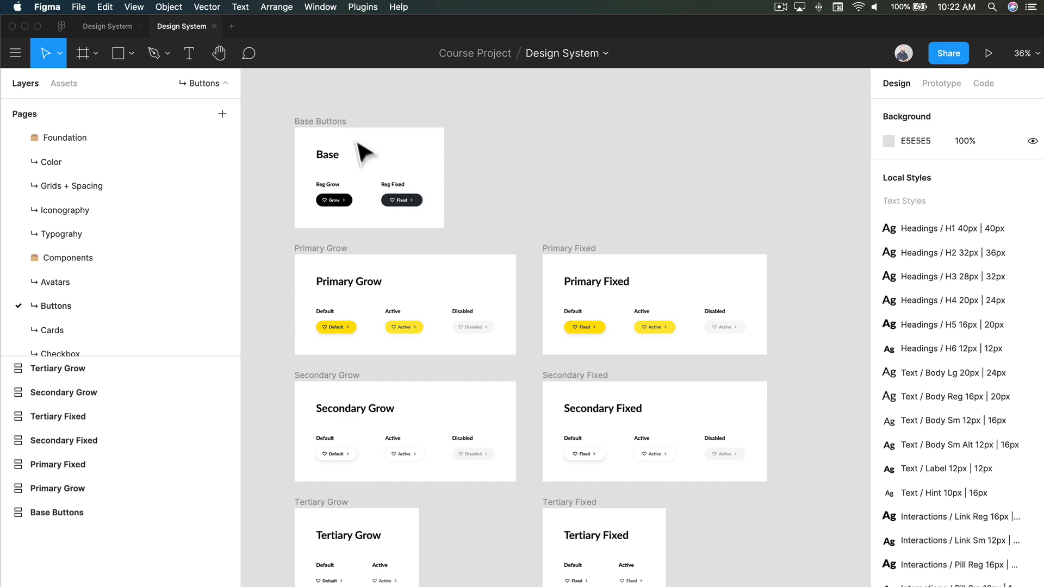
scroll(355, 176, up, 5)
Pull a test copy of the Grow button onto empty canvas and edit its label text.
drag(359, 183, 453, 261)
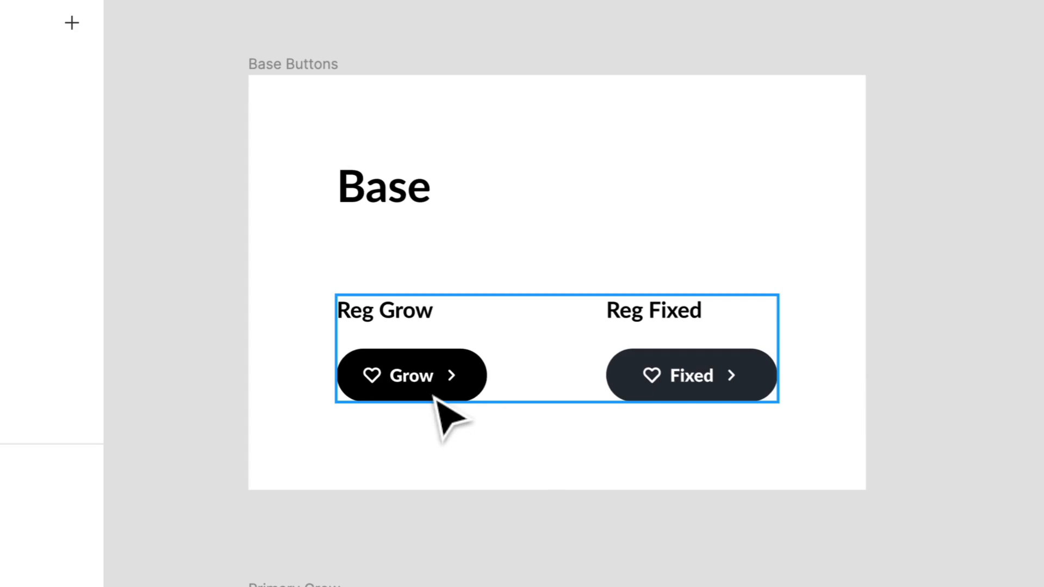
click(440, 400)
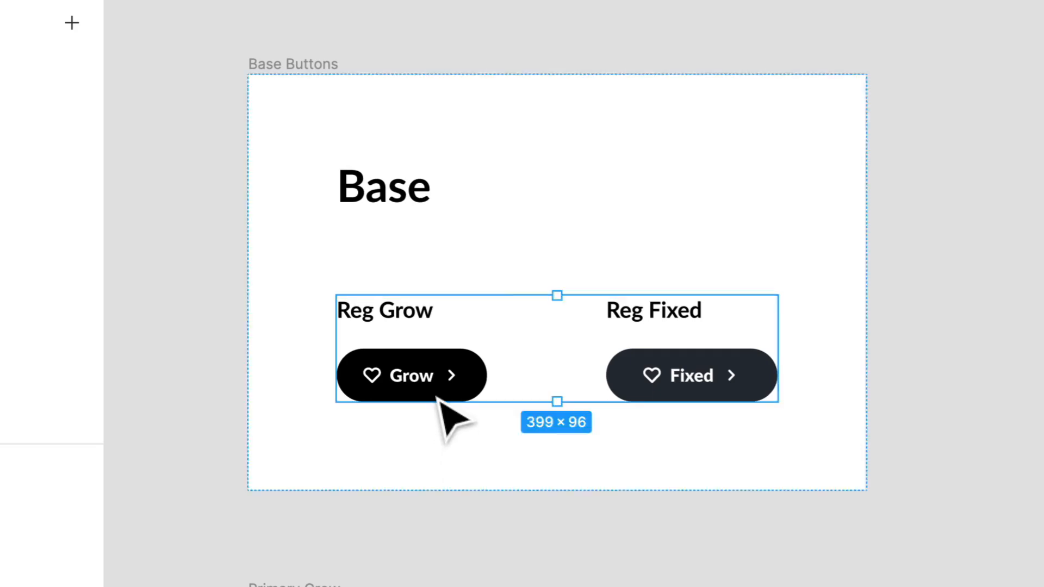
double_click(440, 400)
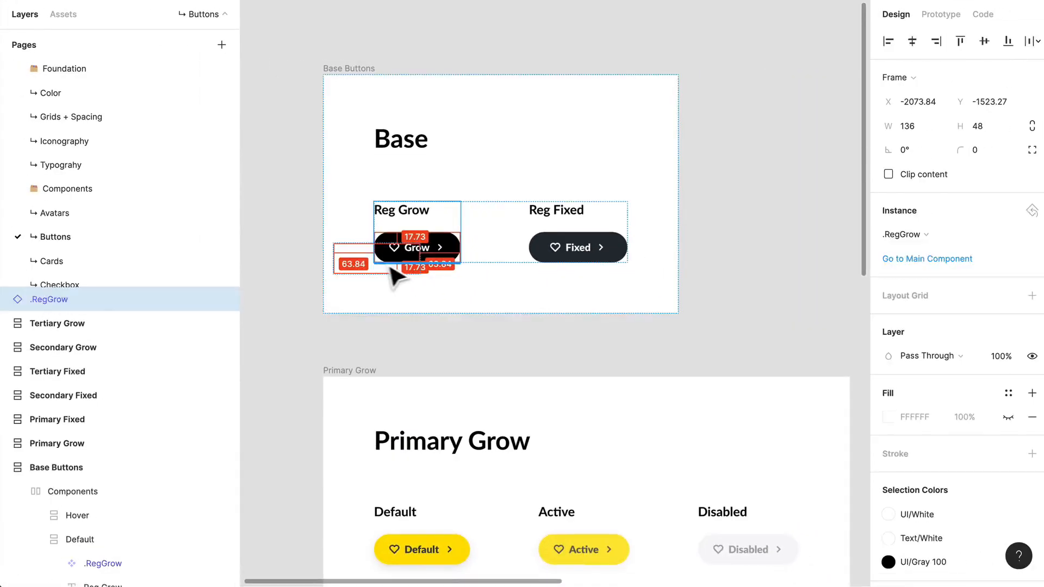
mouse_move(445, 400)
mouse_down()
mouse_move(179, 159)
mouse_move(424, 155)
mouse_up()
click(457, 239)
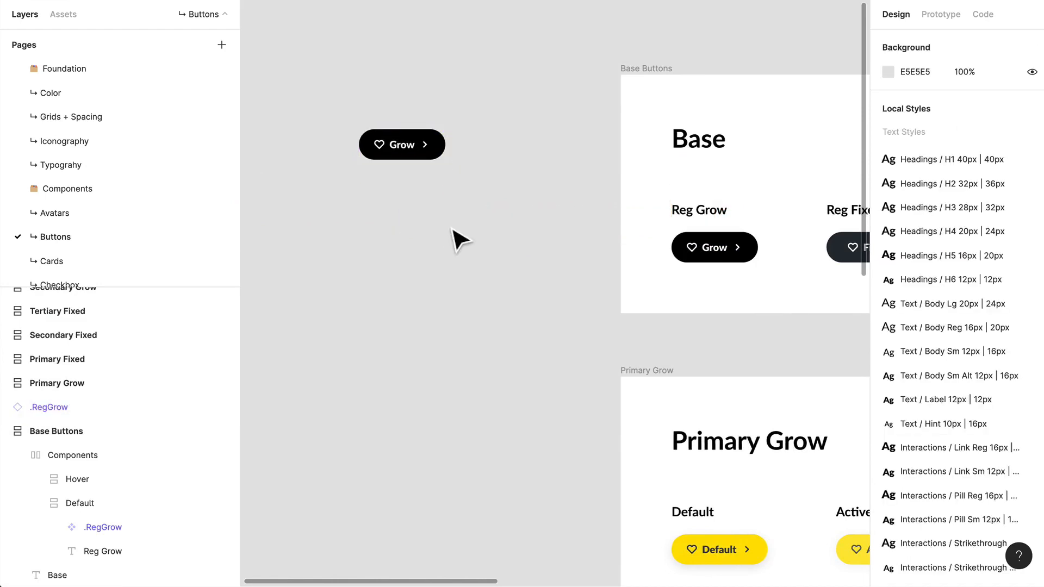
click(401, 144)
key(shift+2)
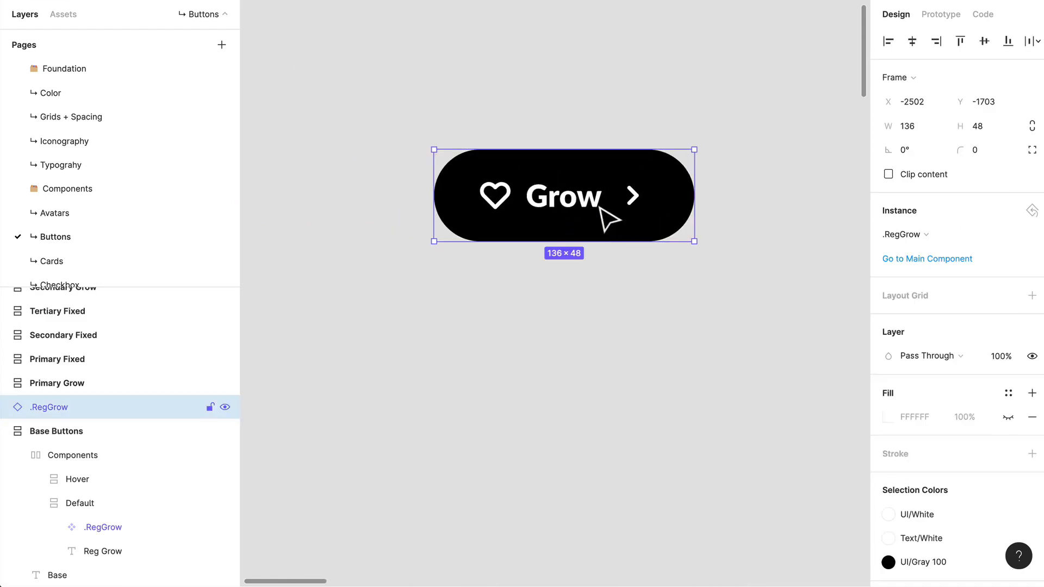
double_click(571, 198)
double_click(597, 197)
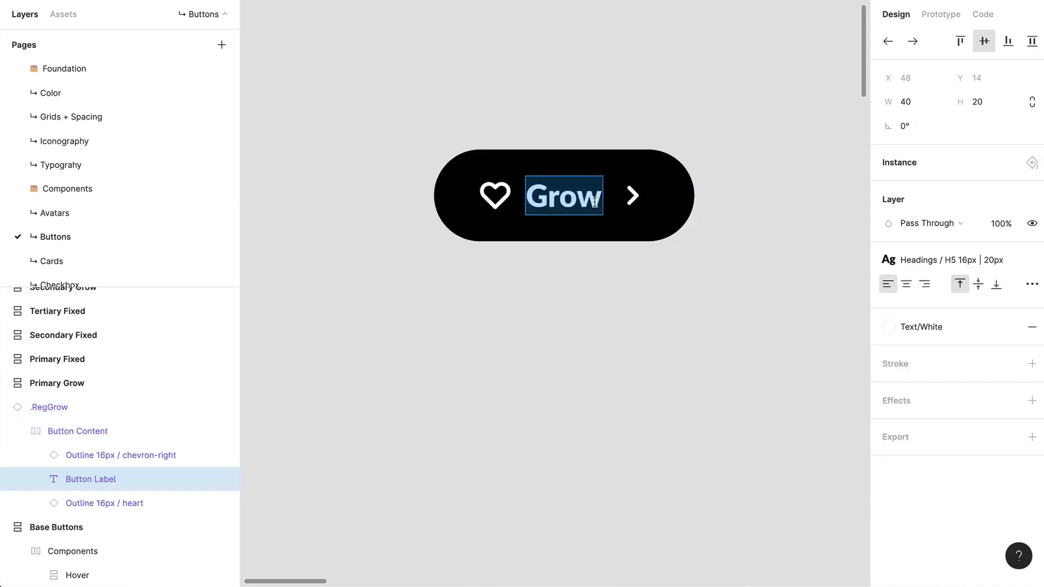
text(Hello this b)
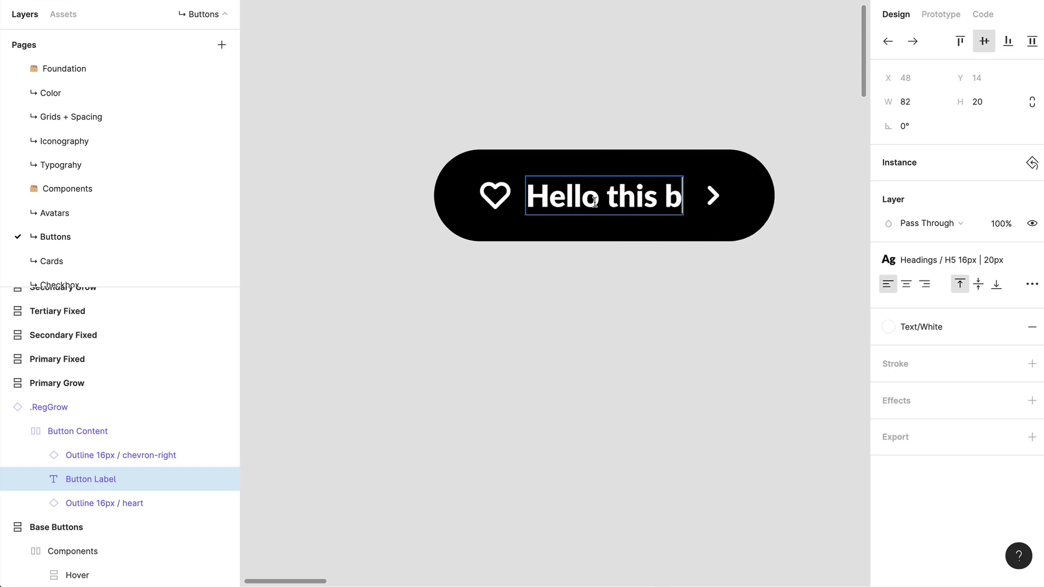
text(utton f)
key(BackSpace)
text(g)
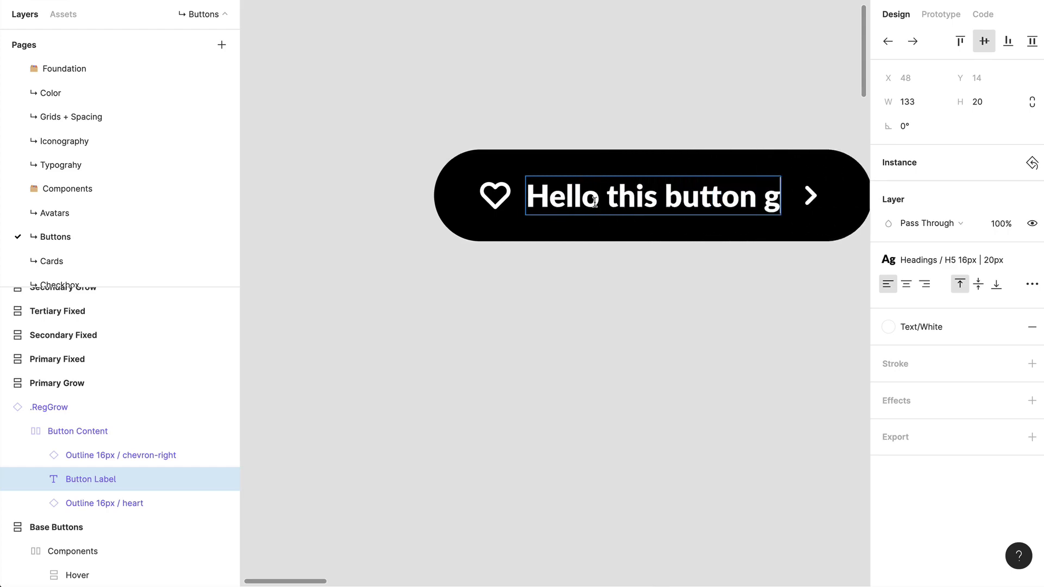
text(rows)
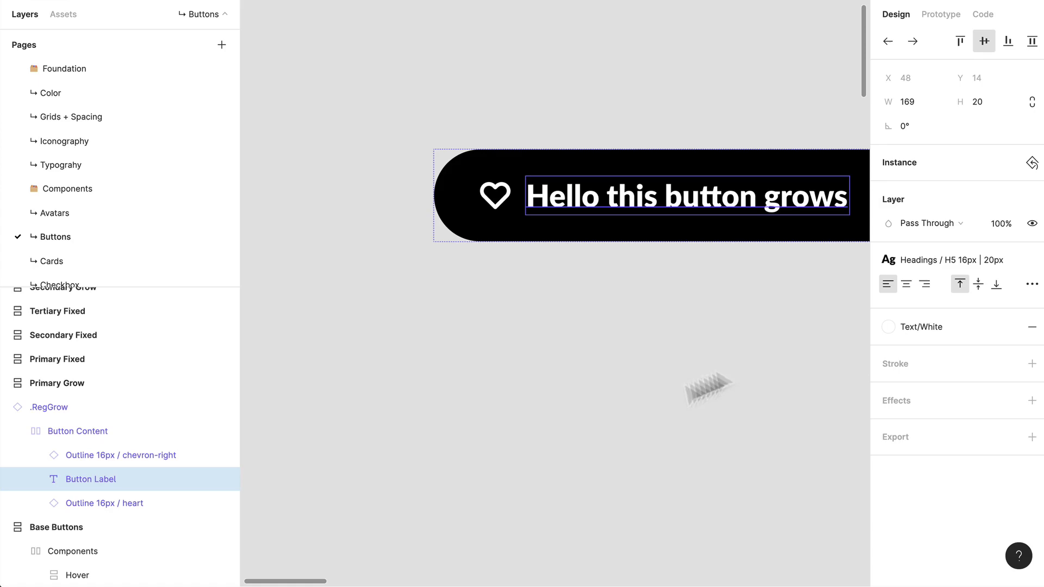
key(Escape)
Delete the heart icon from the test copy, then delete the whole test copy.
drag(626, 447, 351, 342)
scroll(382, 312, down, 5)
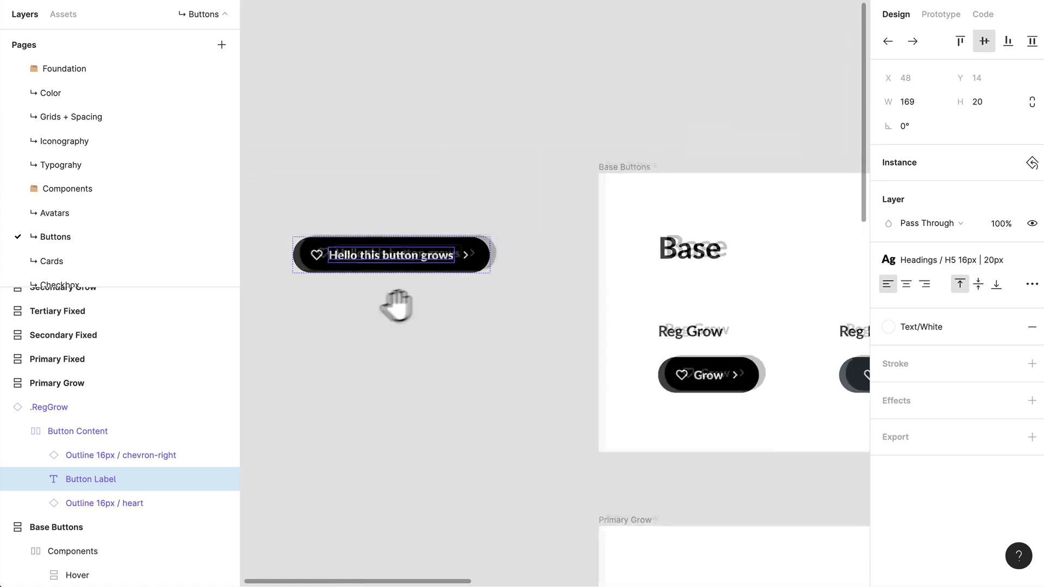
drag(397, 303, 424, 297)
click(501, 250)
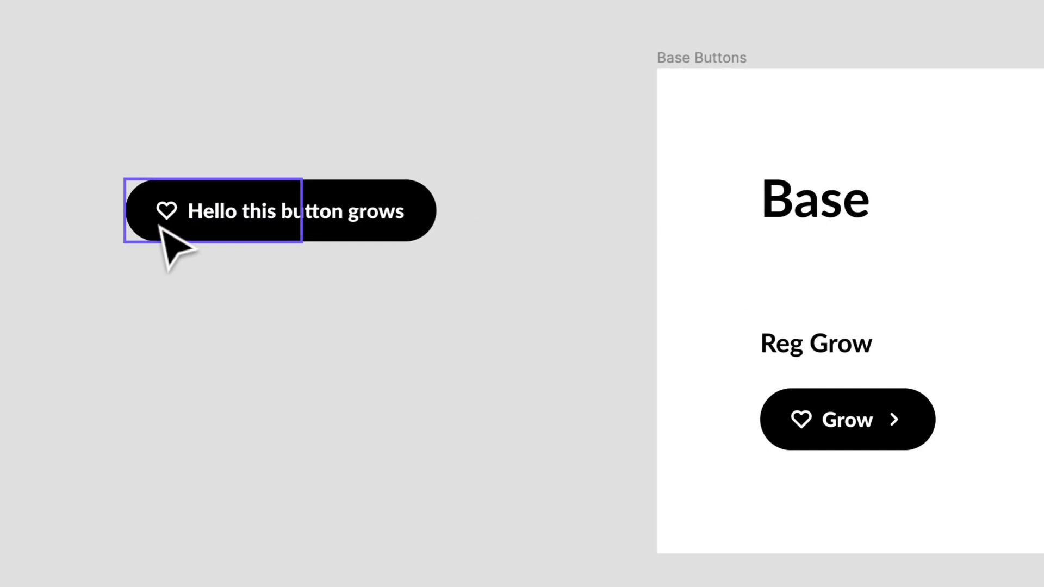
key(Escape)
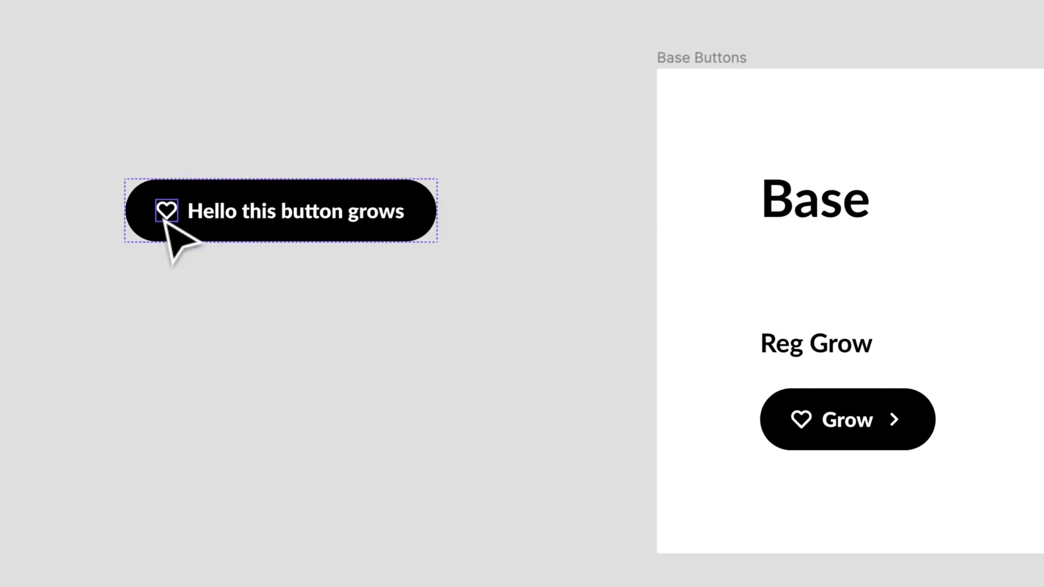
key(BackSpace)
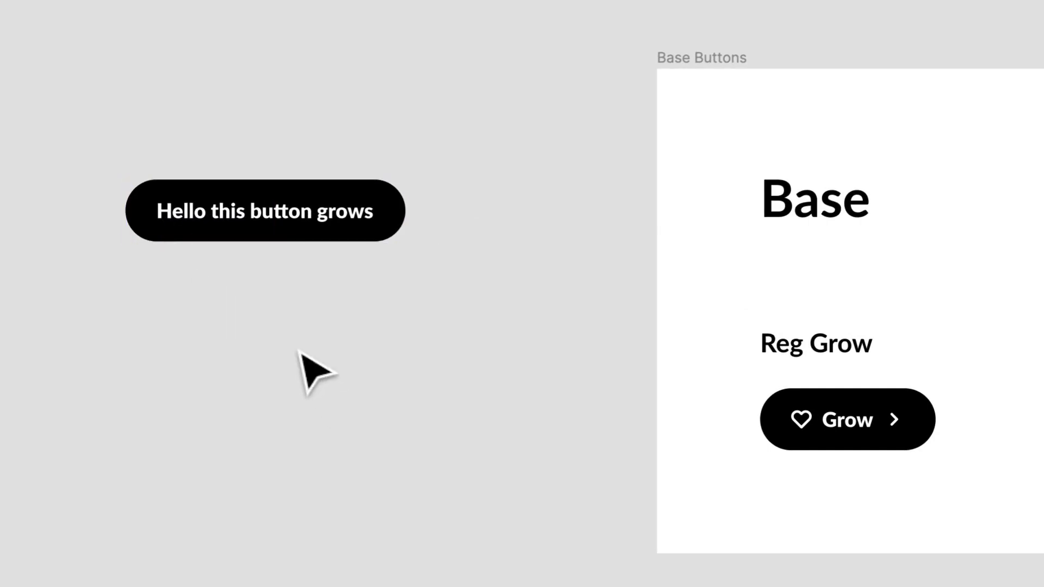
click(347, 254)
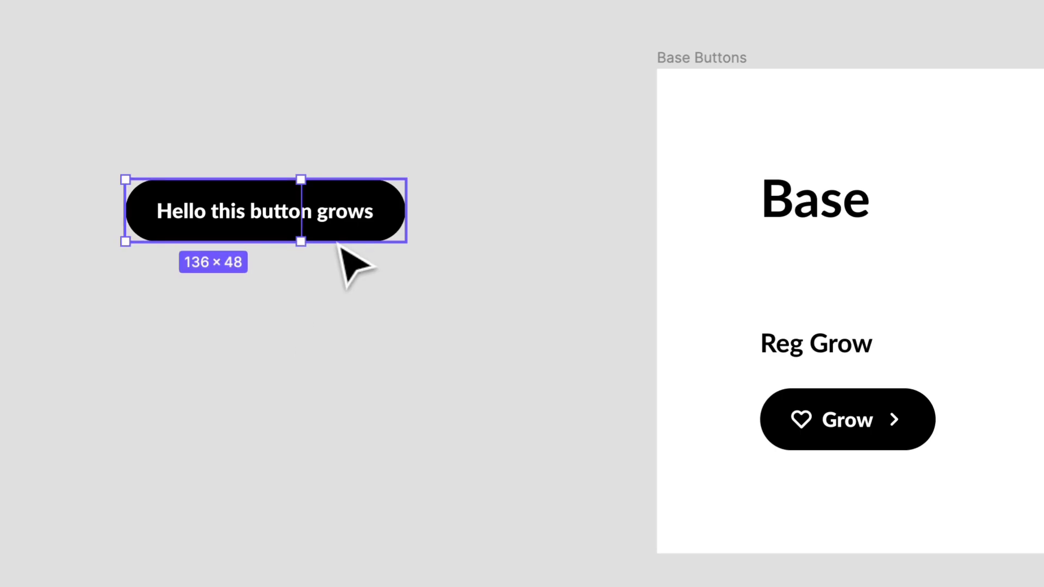
key(BackSpace)
key(space)
Make a copy of the Fixed button and relabel it 'This button is fixed'.
drag(693, 474, 390, 346)
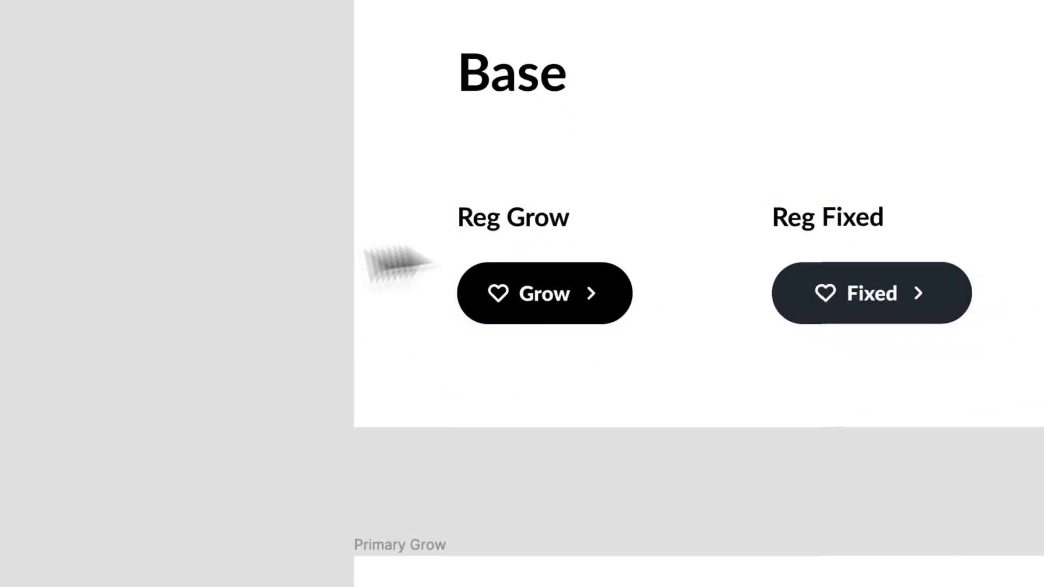
drag(563, 371, 327, 318)
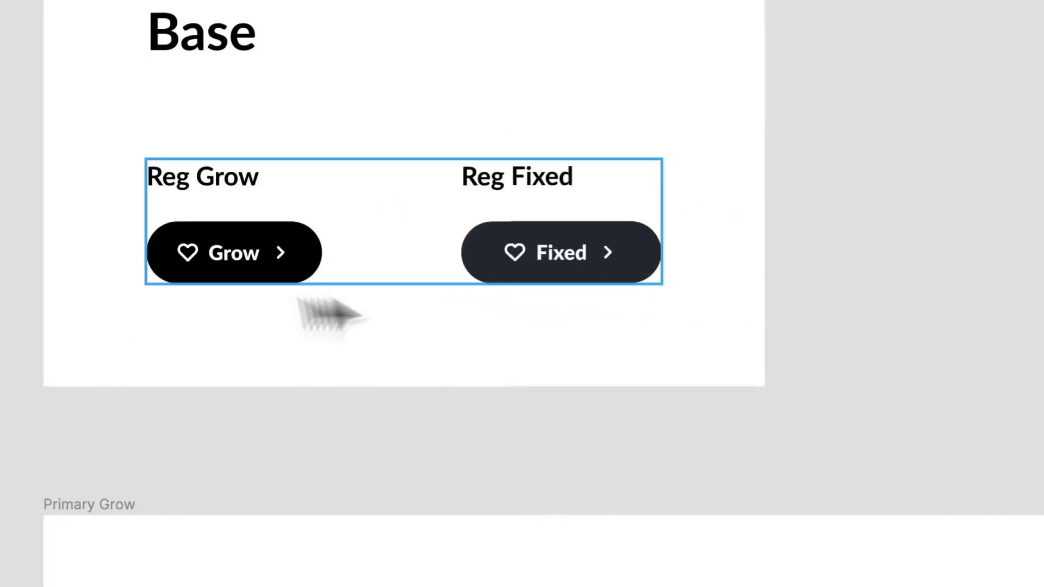
click(522, 270)
click(600, 259)
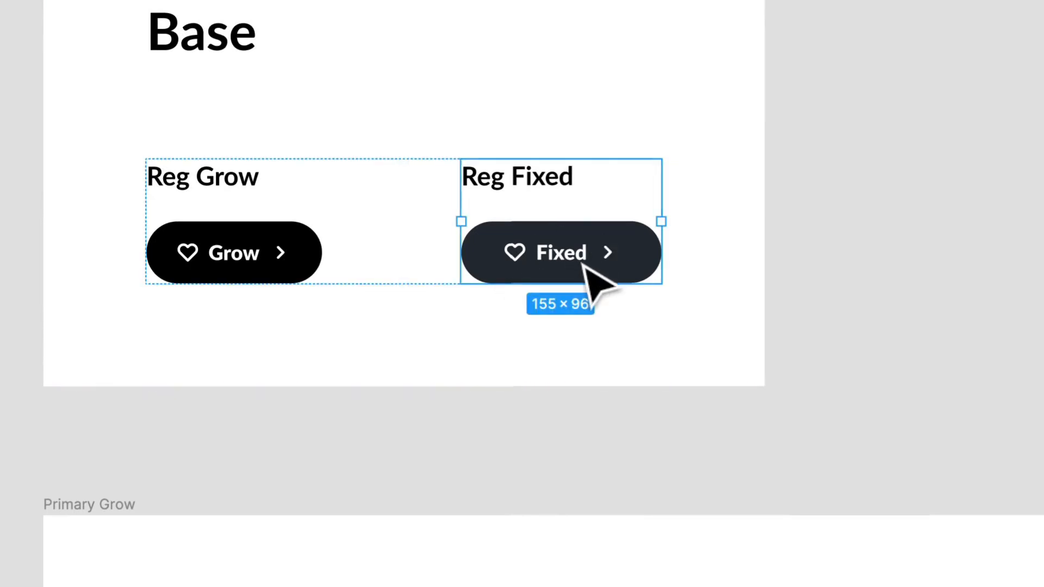
click(600, 270)
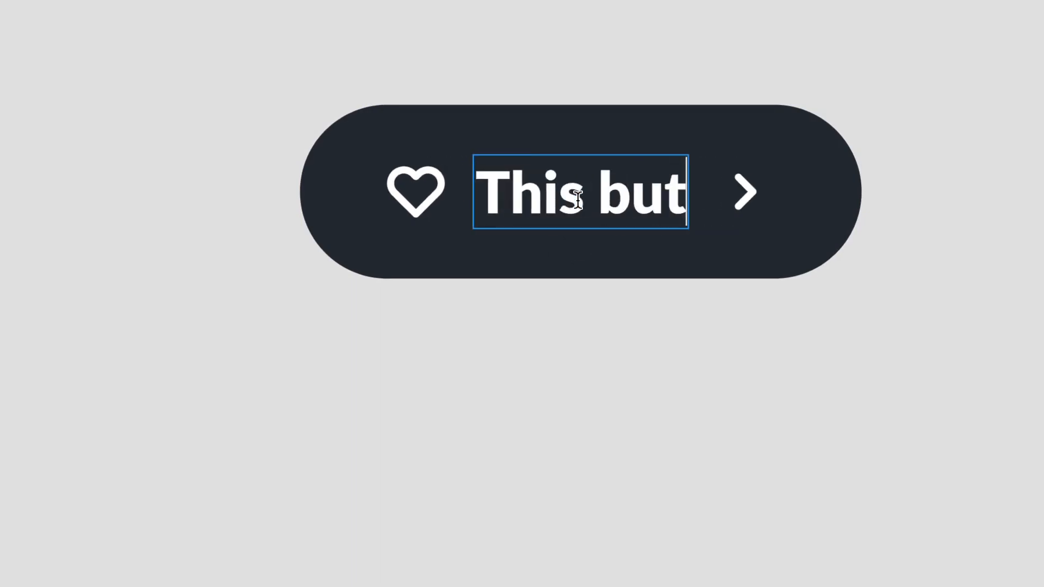
text(is fix)
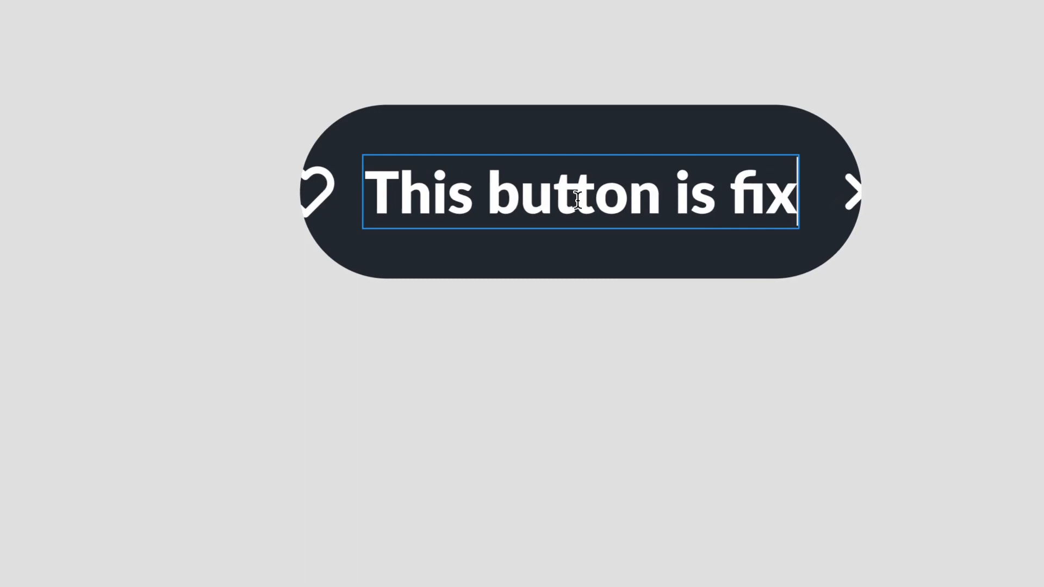
text(ed)
key(Escape)
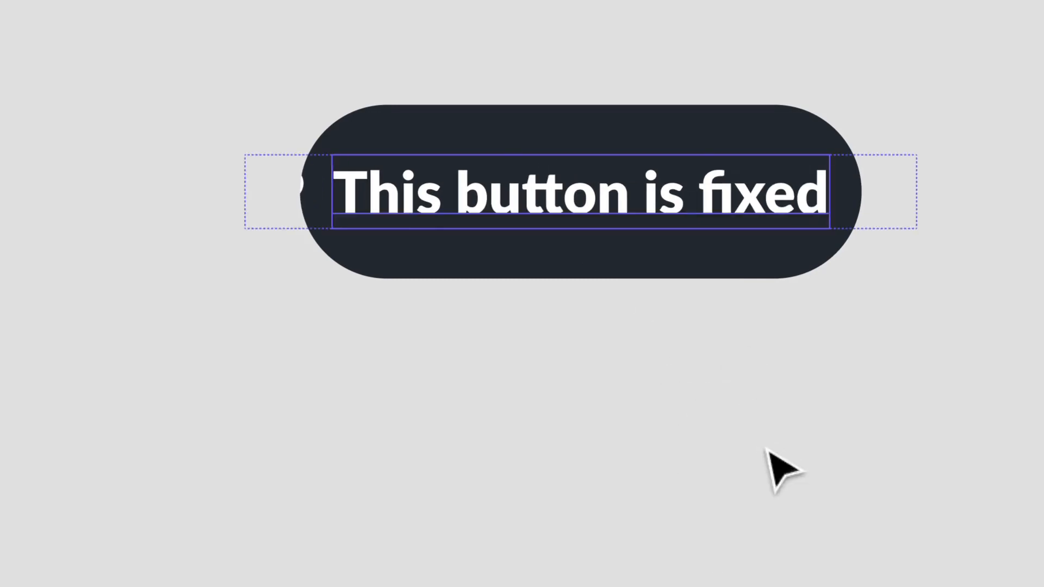
Stretch the fixed button copy wider to 329×48, keeping its heart and chevron icons.
click(756, 245)
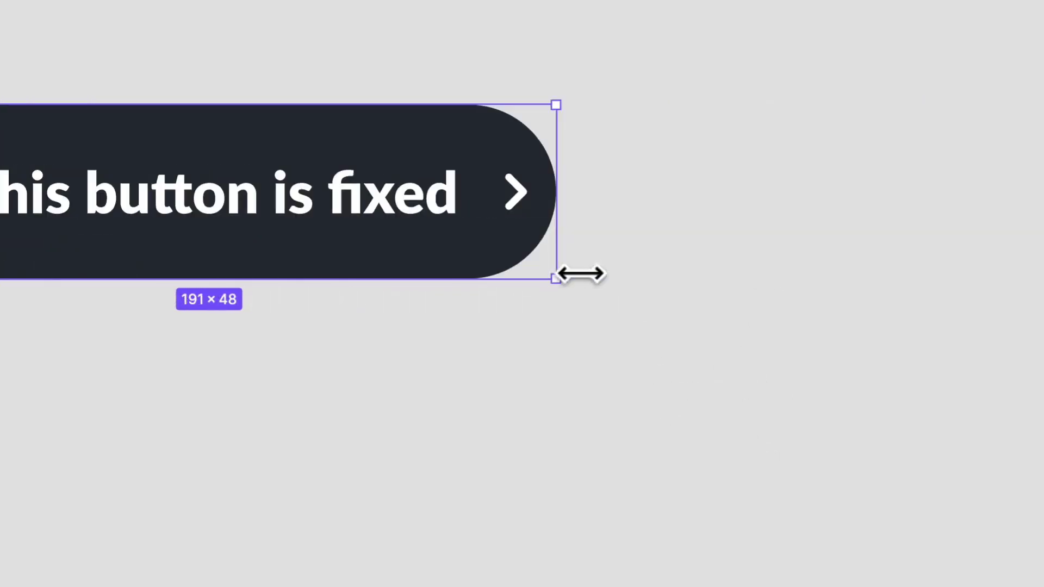
drag(571, 273, 830, 246)
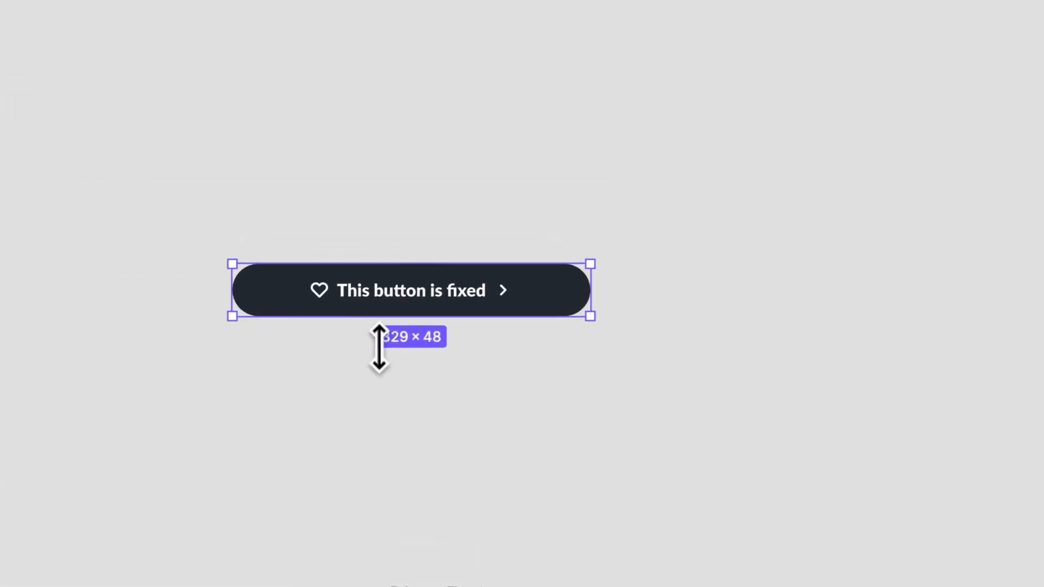
click(327, 409)
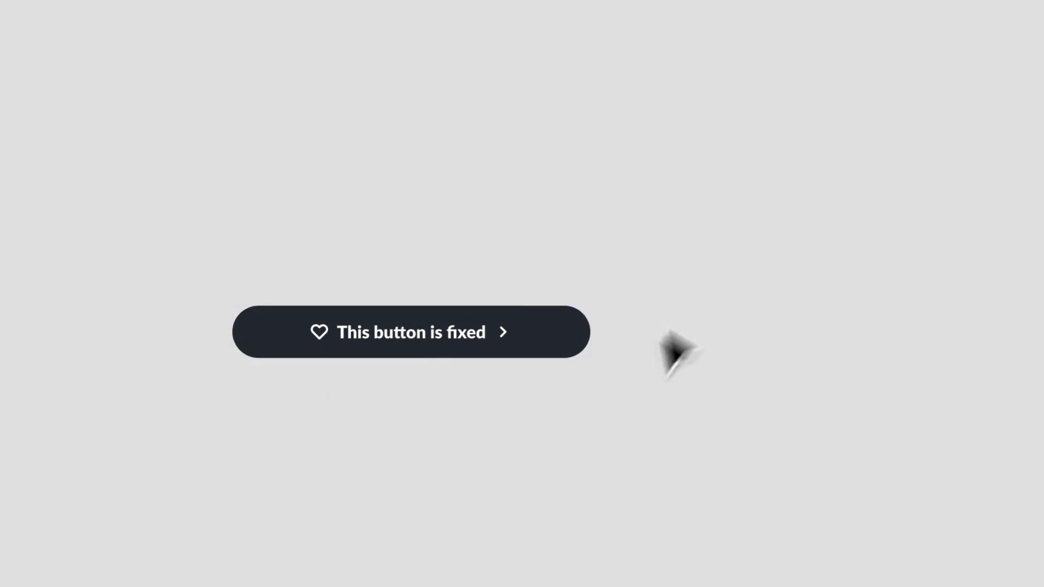
click(331, 355)
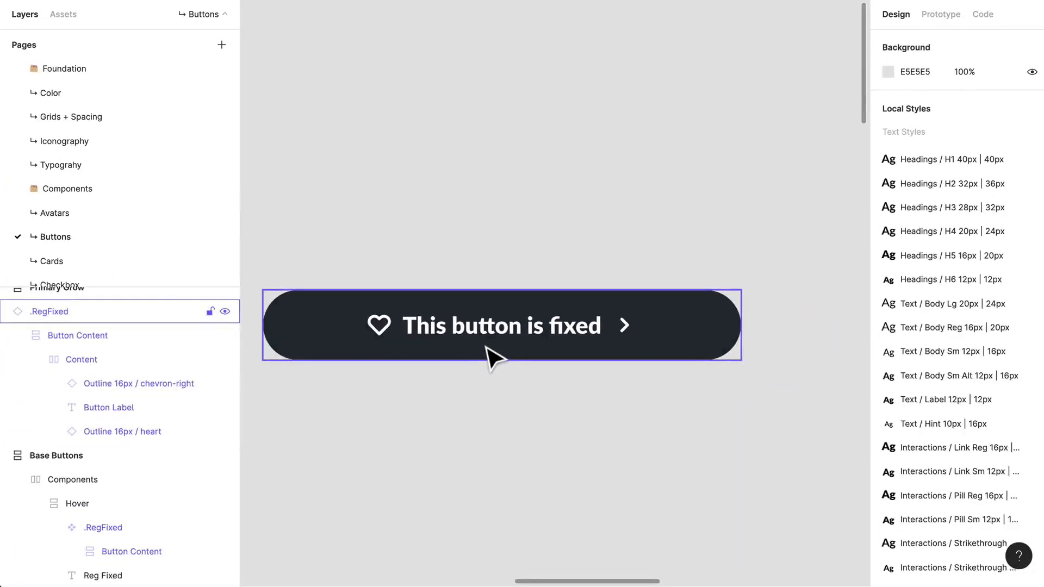
key(Escape)
scroll(490, 356, down, 5)
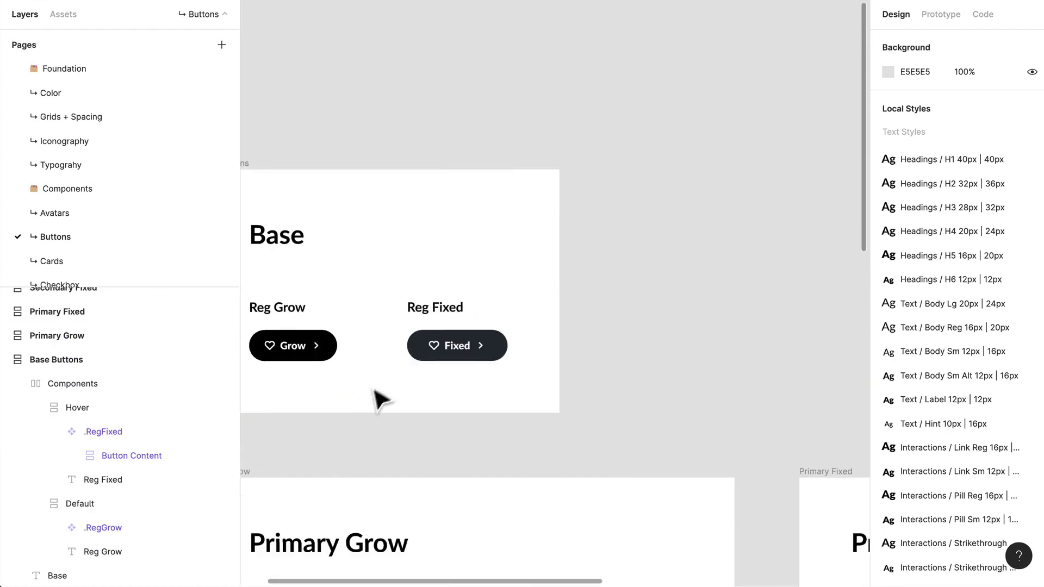
mouse_move(380, 398)
mouse_down()
mouse_move(539, 390)
mouse_move(380, 172)
mouse_up()
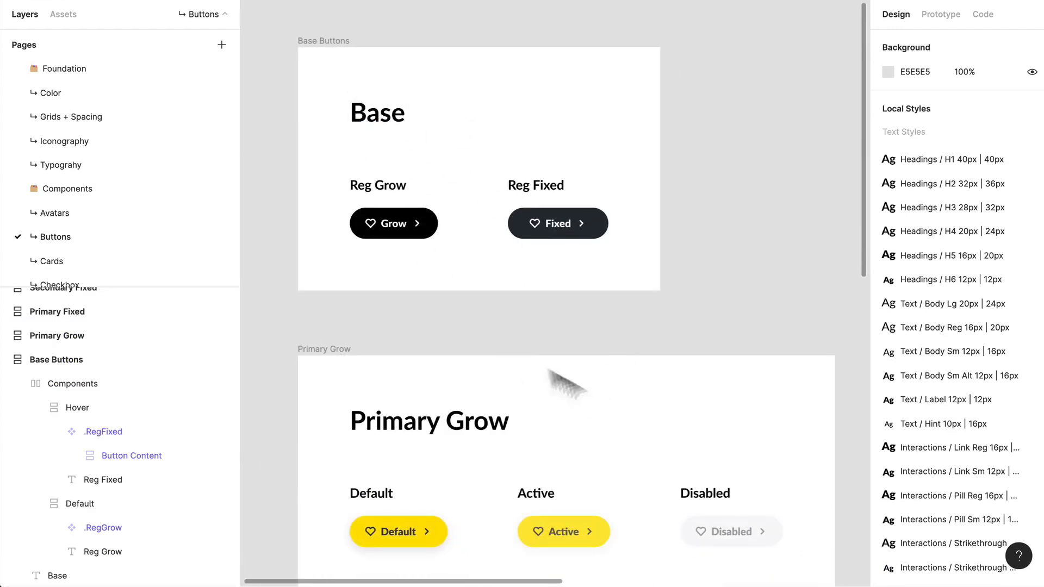
click(408, 238)
double_click(409, 238)
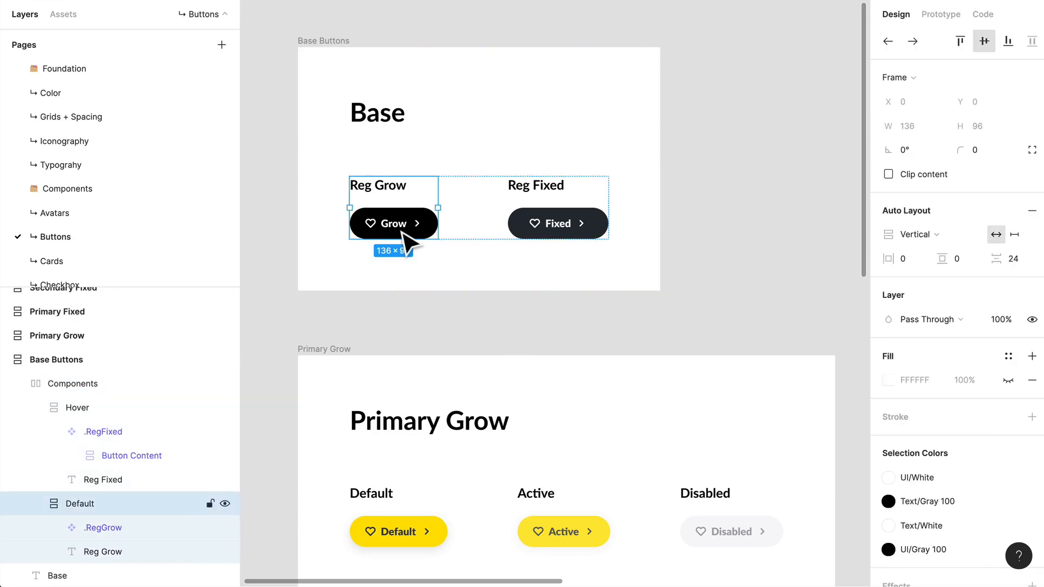
double_click(408, 238)
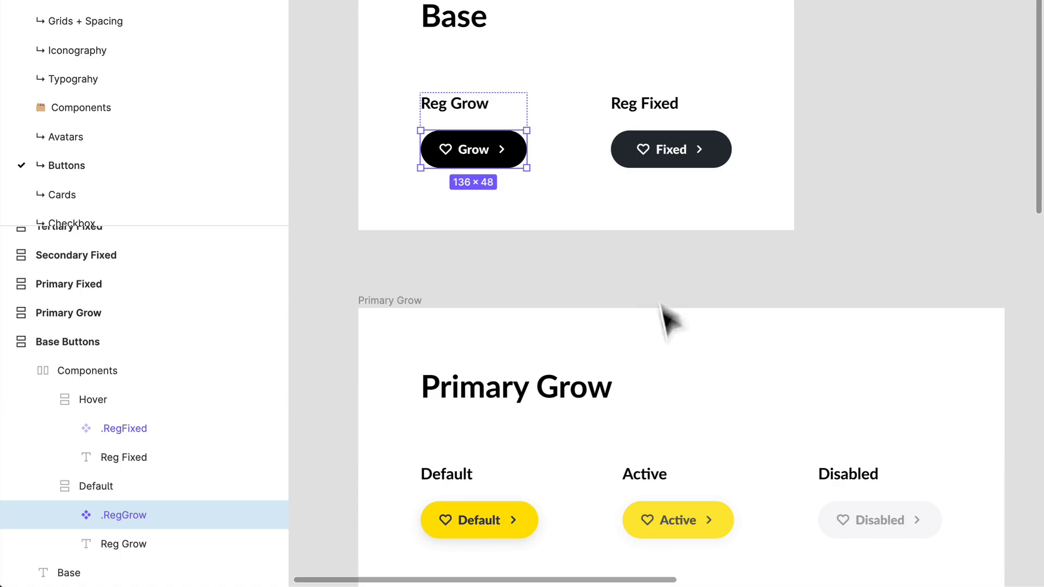
scroll(668, 522, down, 4)
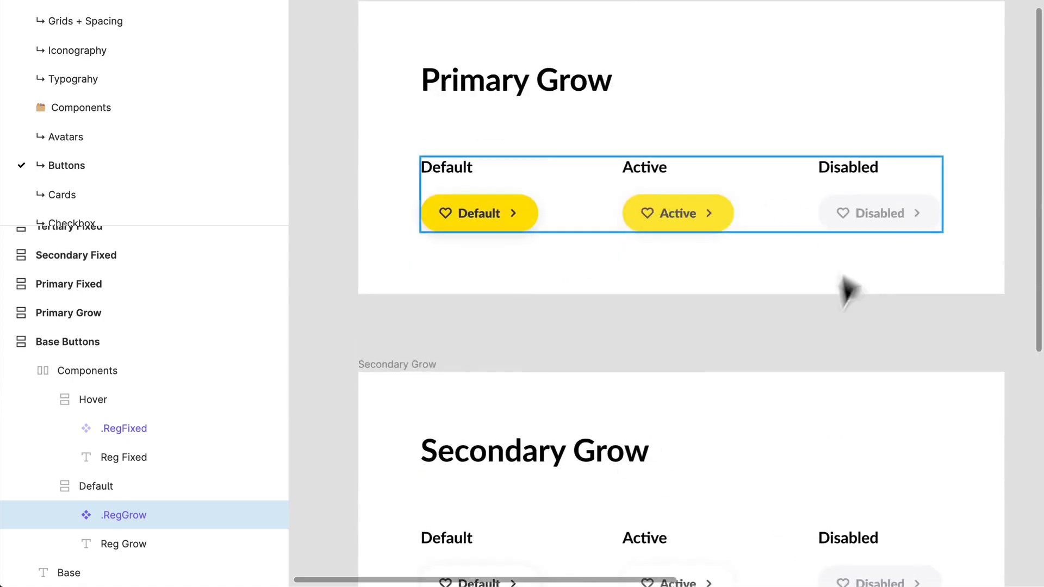
scroll(848, 289, down, 5)
scroll(652, 303, up, 5)
scroll(398, 397, down, 5)
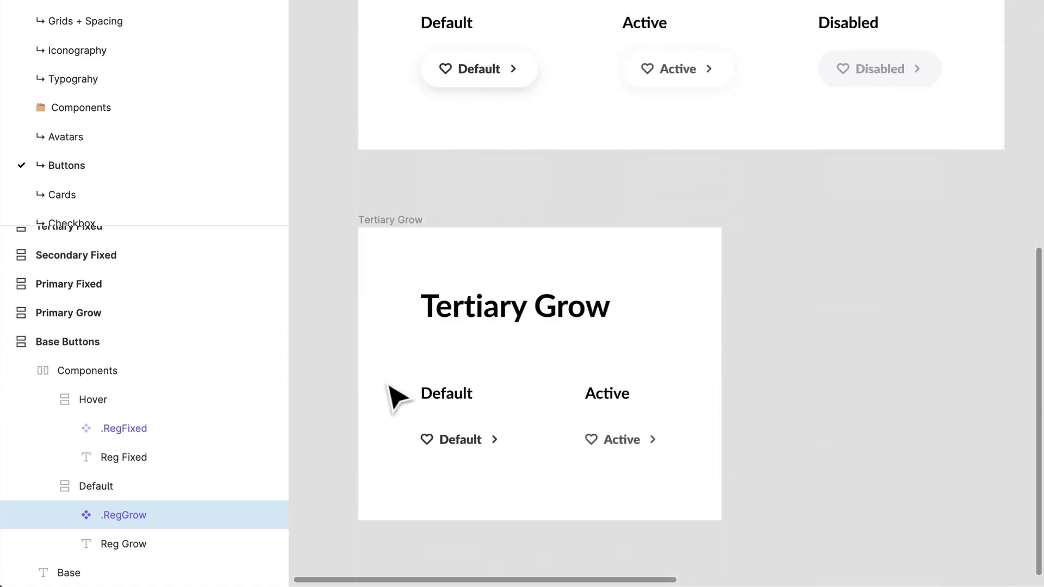
scroll(618, 303, up, 2)
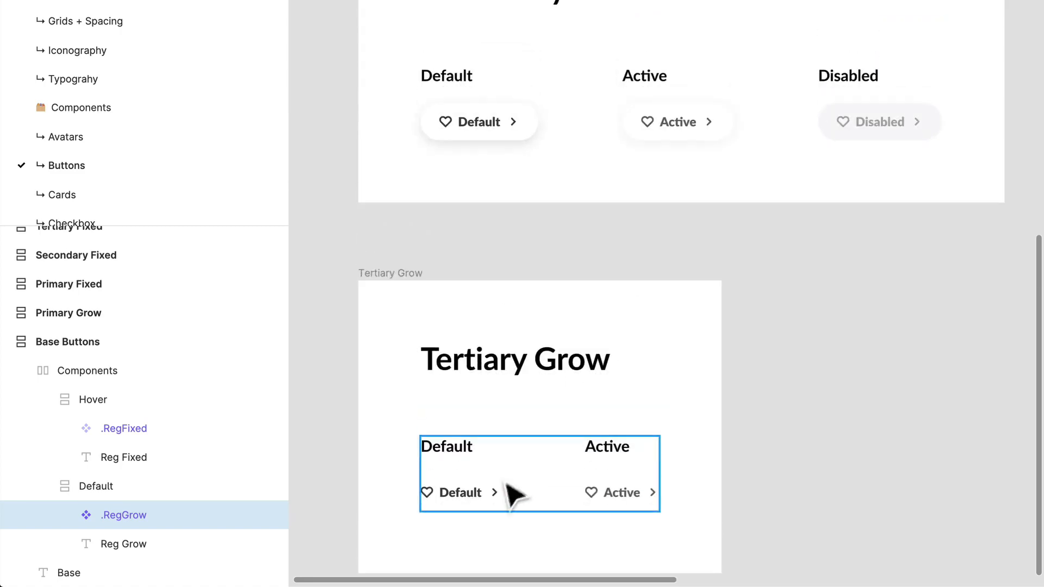
scroll(776, 225, up, 5)
scroll(771, 226, up, 5)
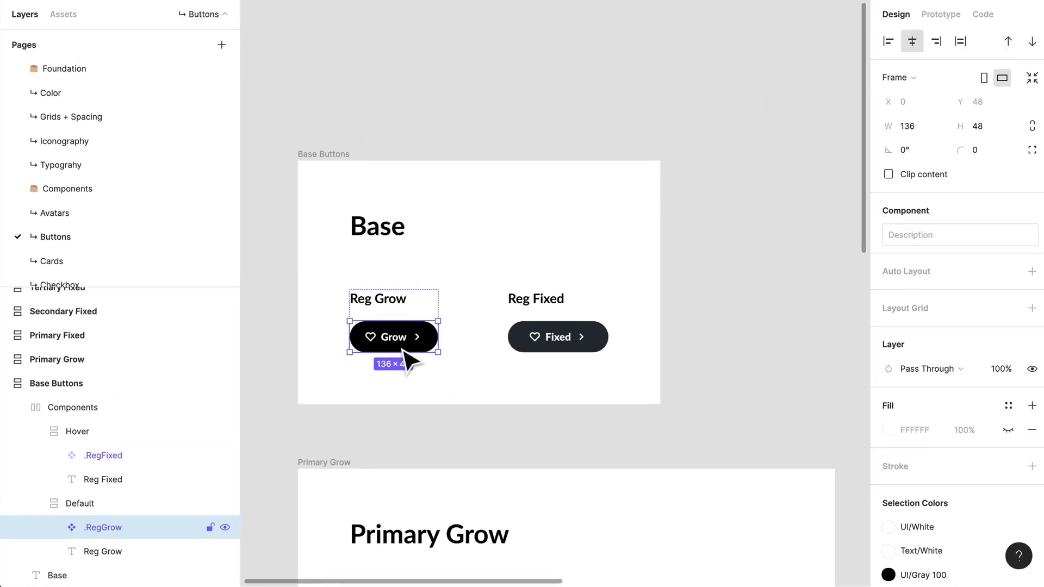
scroll(405, 360, down, 5)
scroll(405, 359, down, 3)
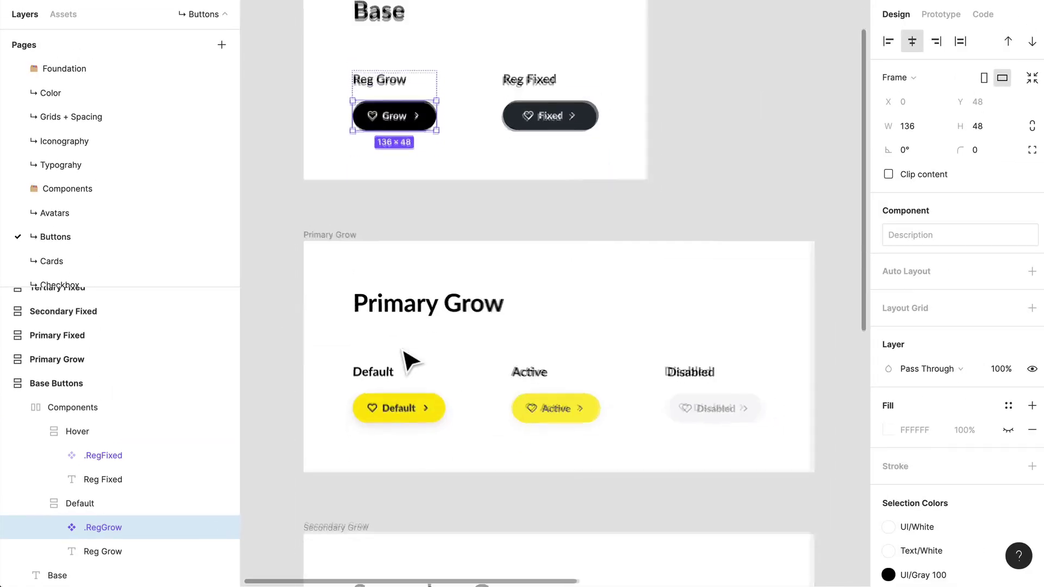
double_click(400, 117)
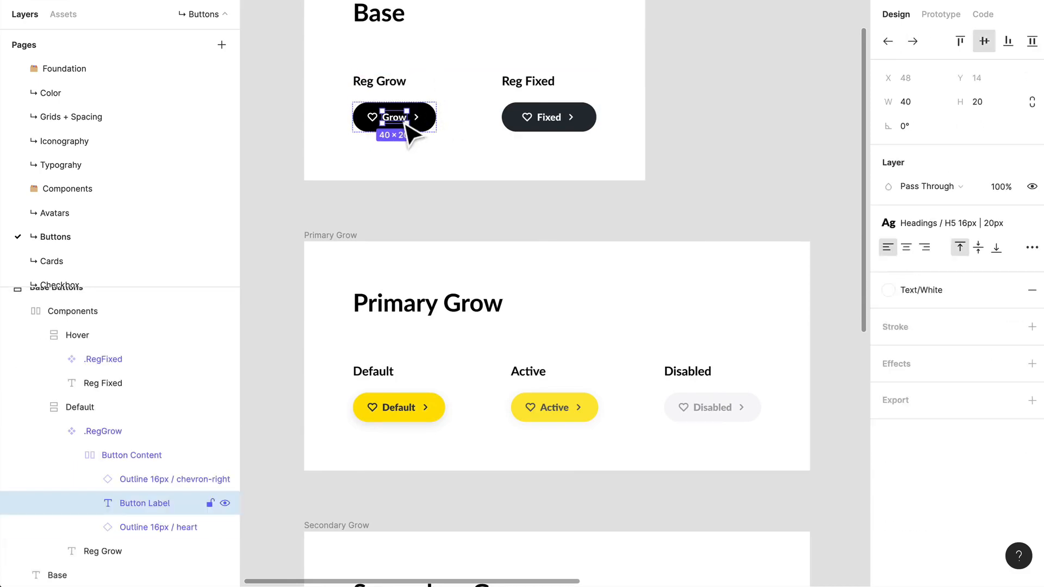
click(440, 160)
click(432, 126)
double_click(433, 122)
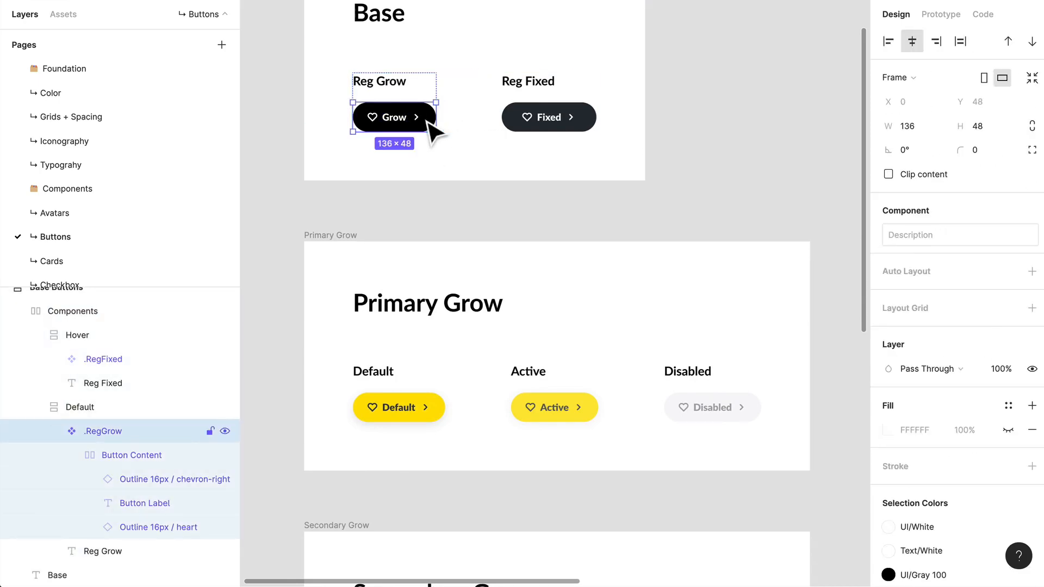
click(428, 118)
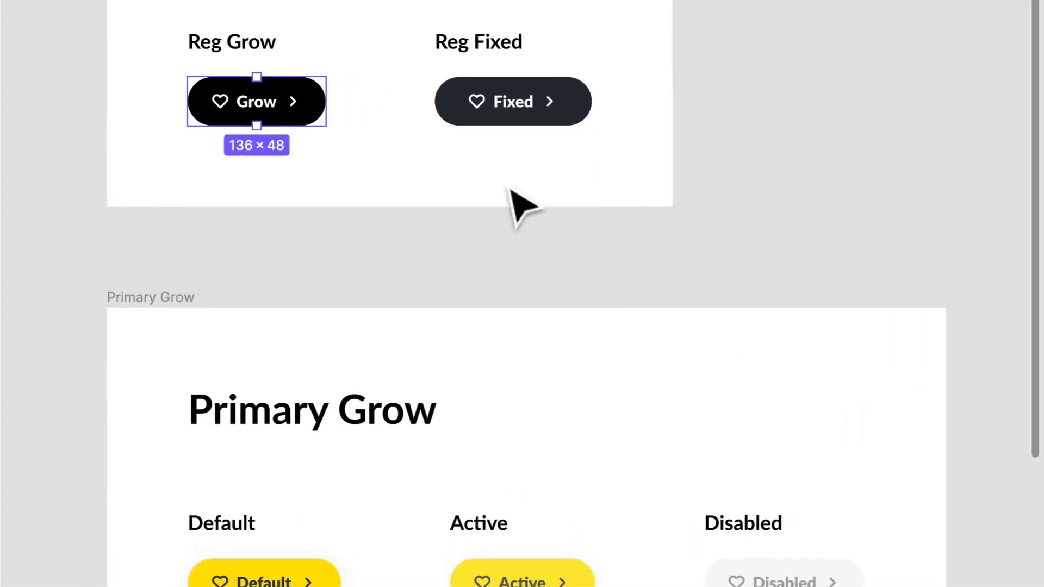
mouse_move(280, 159)
mouse_down()
mouse_move(279, 210)
mouse_move(245, 295)
mouse_move(245, 342)
mouse_up()
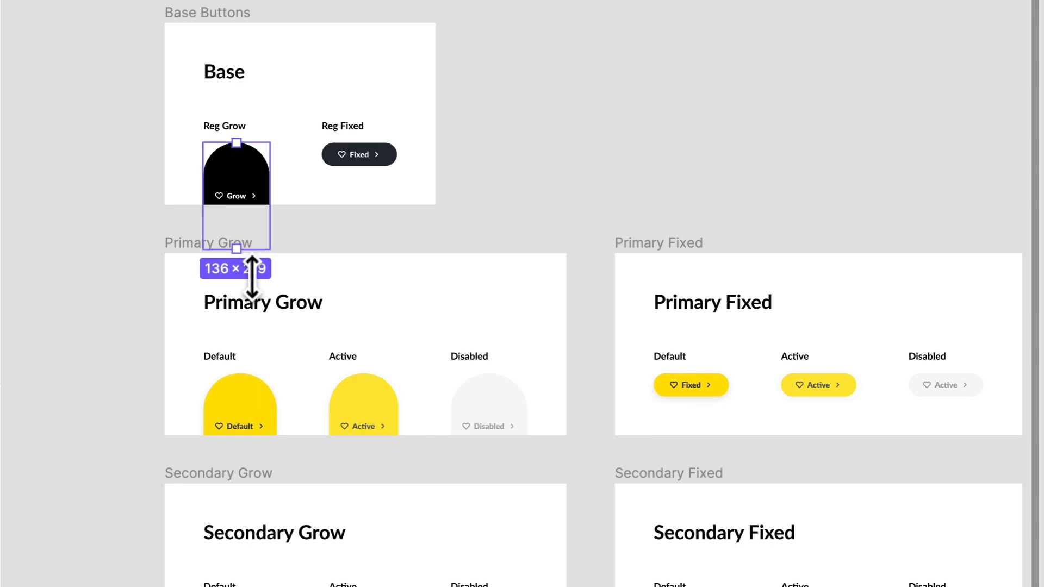
drag(252, 249, 252, 168)
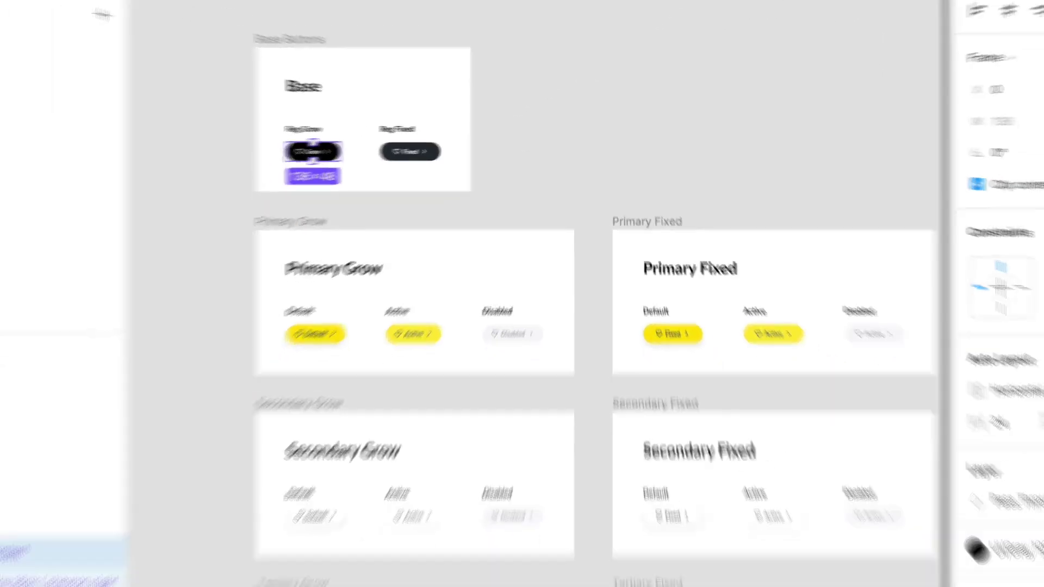
click(981, 149)
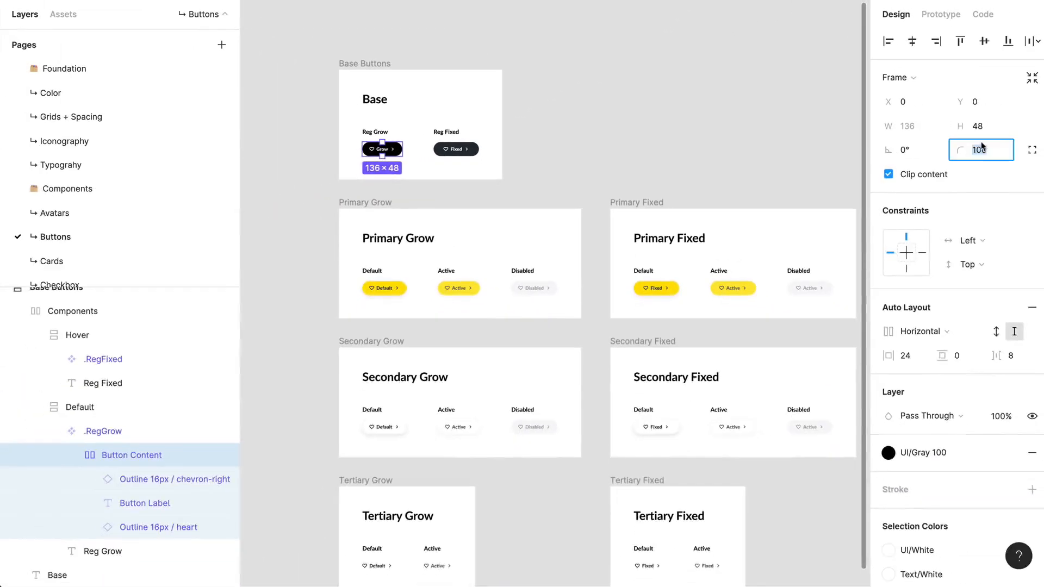
text(0)
key(Return)
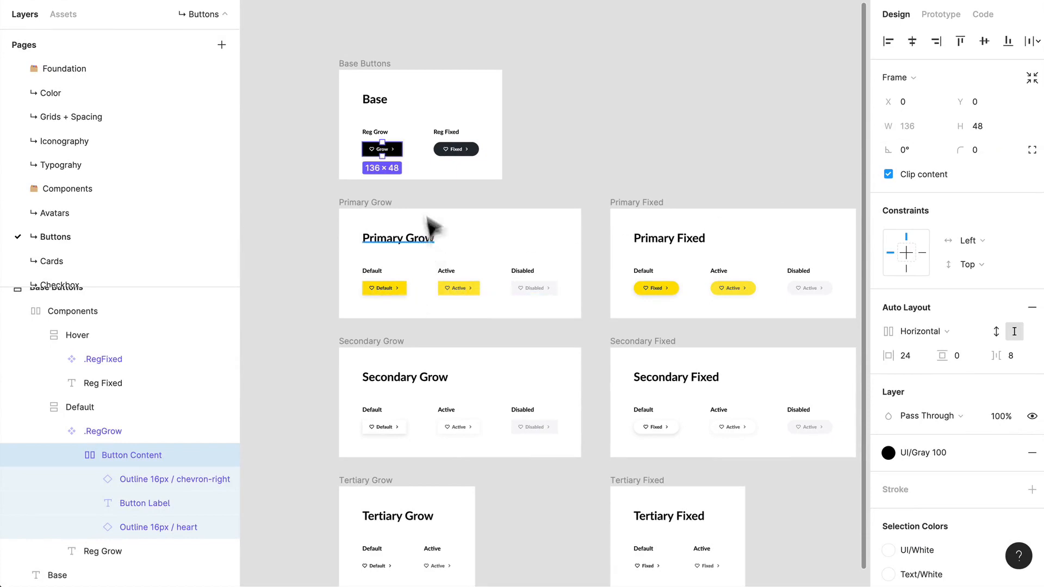
scroll(428, 224, up, 3)
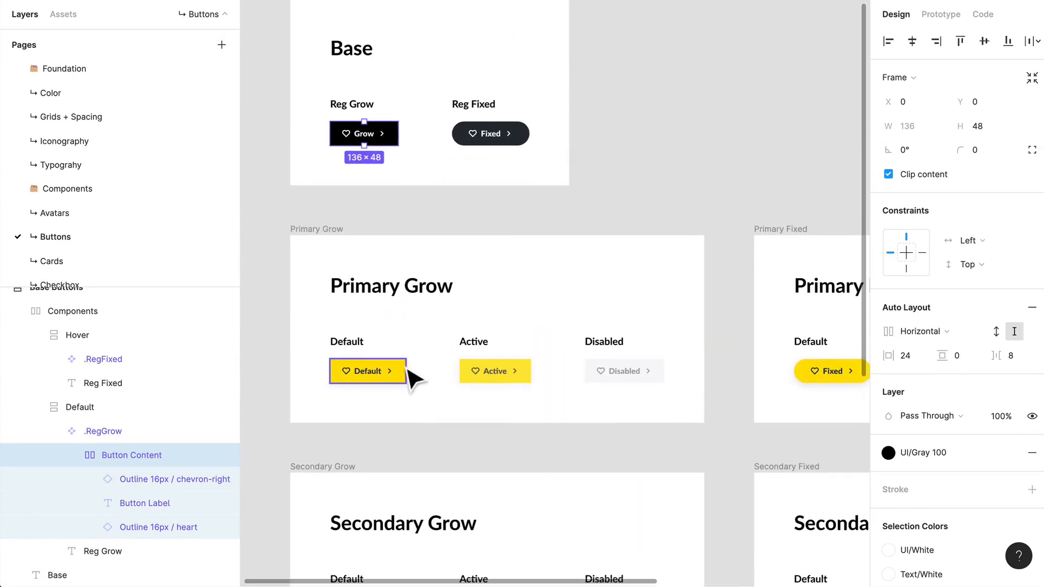
key(ctrl+z)
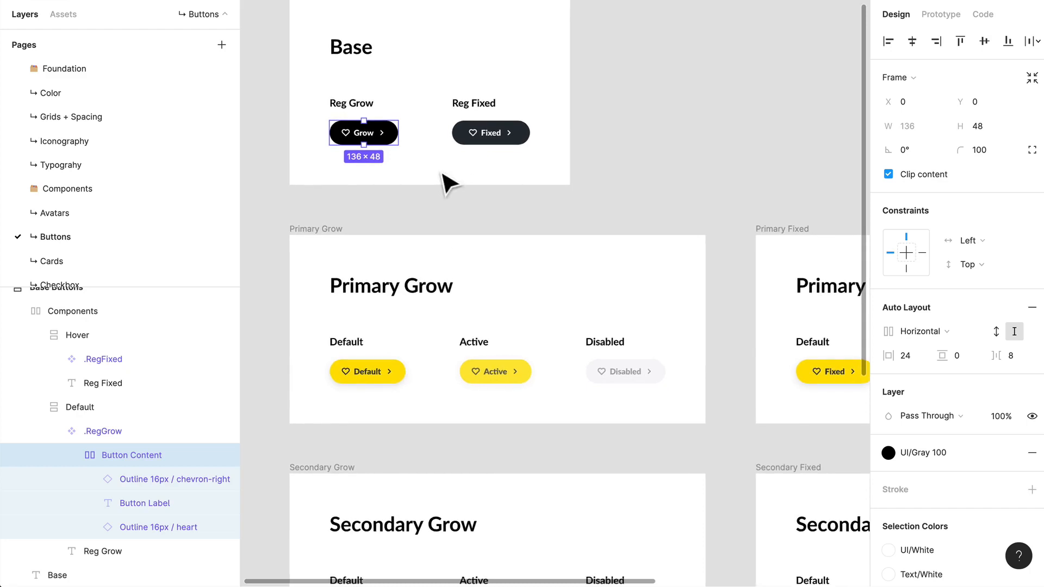
key(Escape)
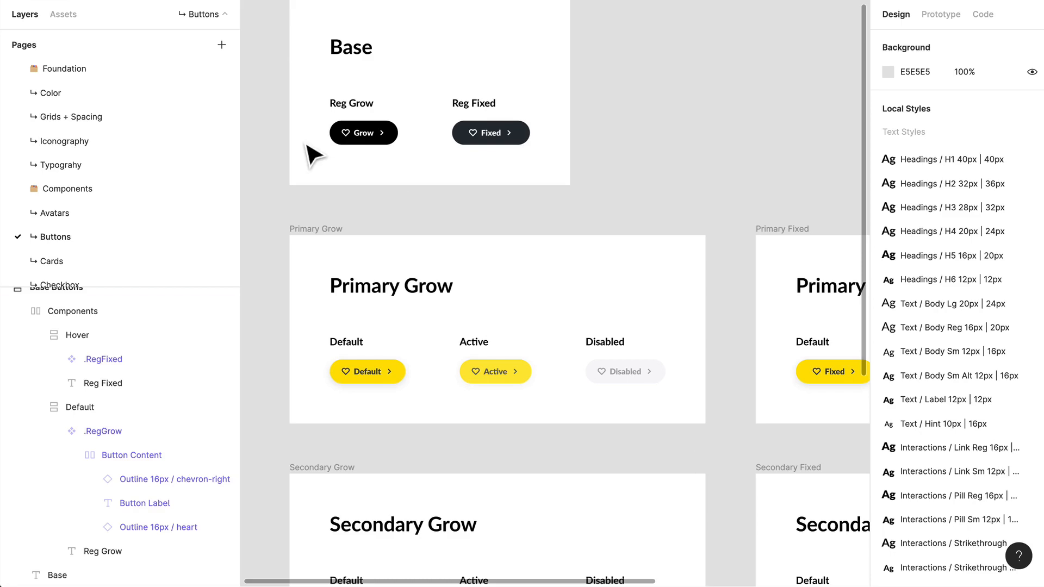
drag(447, 208, 454, 255)
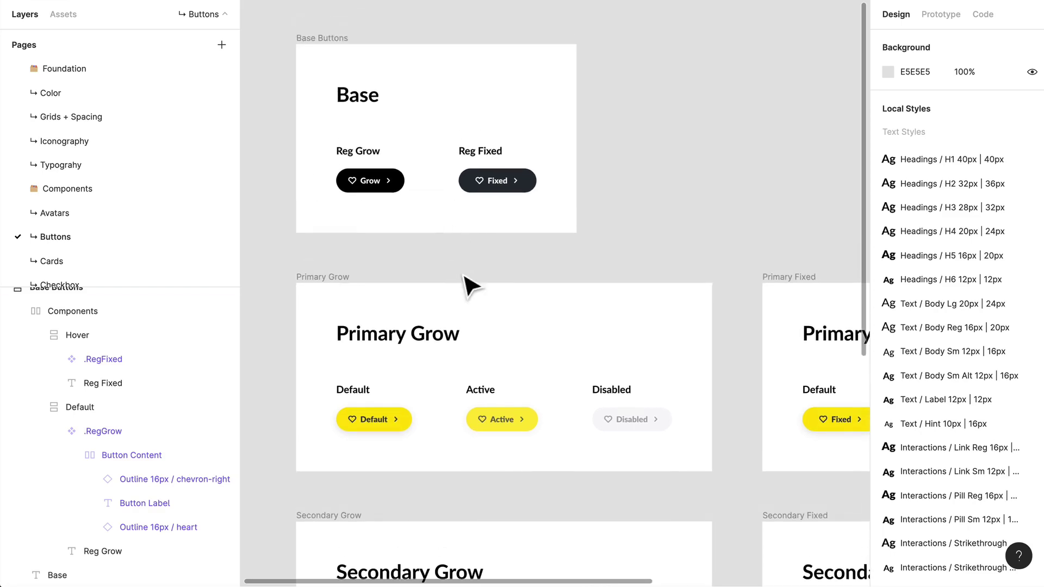
click(363, 218)
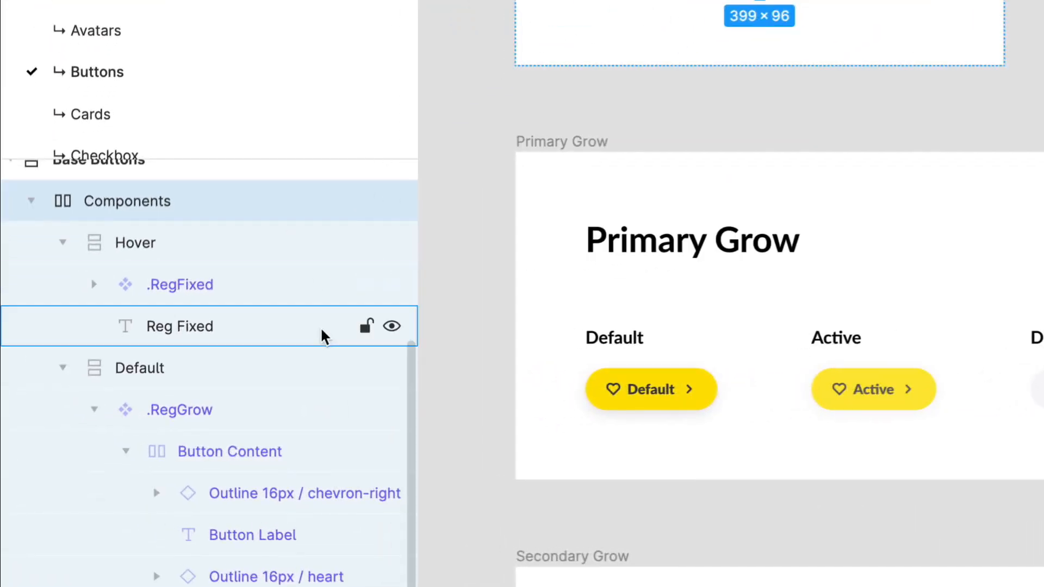
mouse_move(436, 168)
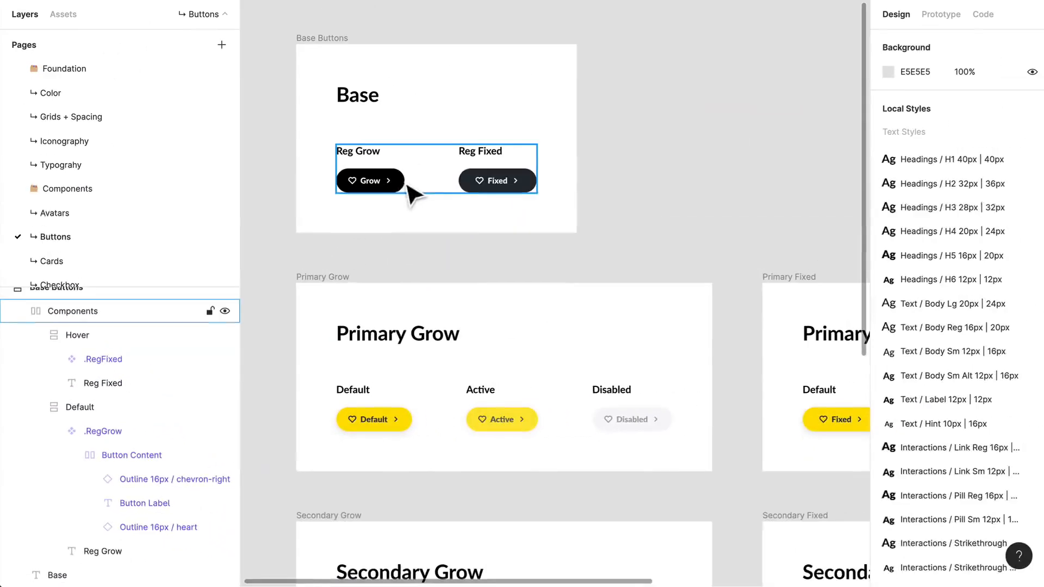
click(396, 196)
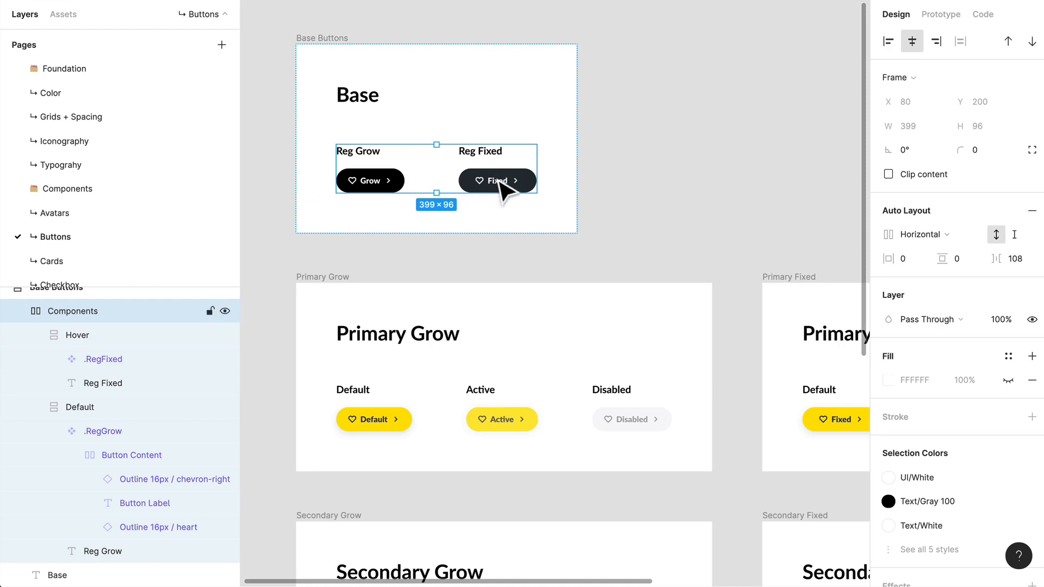
double_click(408, 198)
double_click(408, 199)
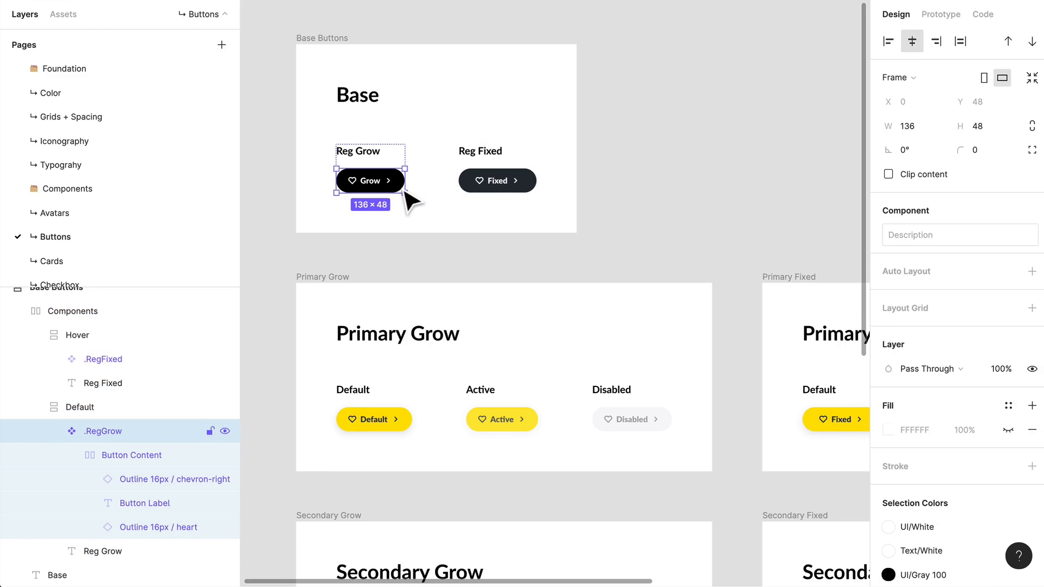
click(512, 205)
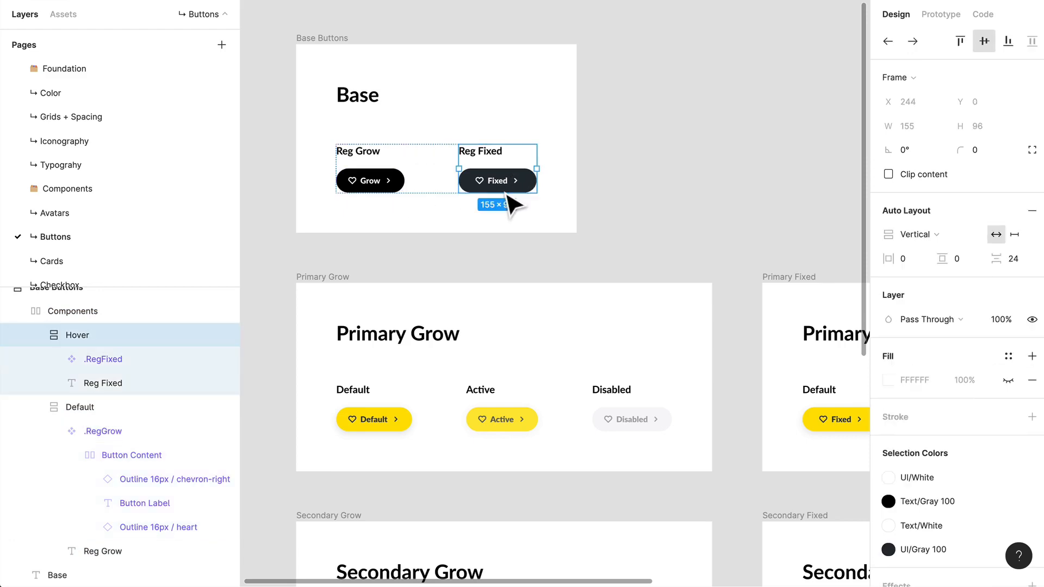
double_click(512, 192)
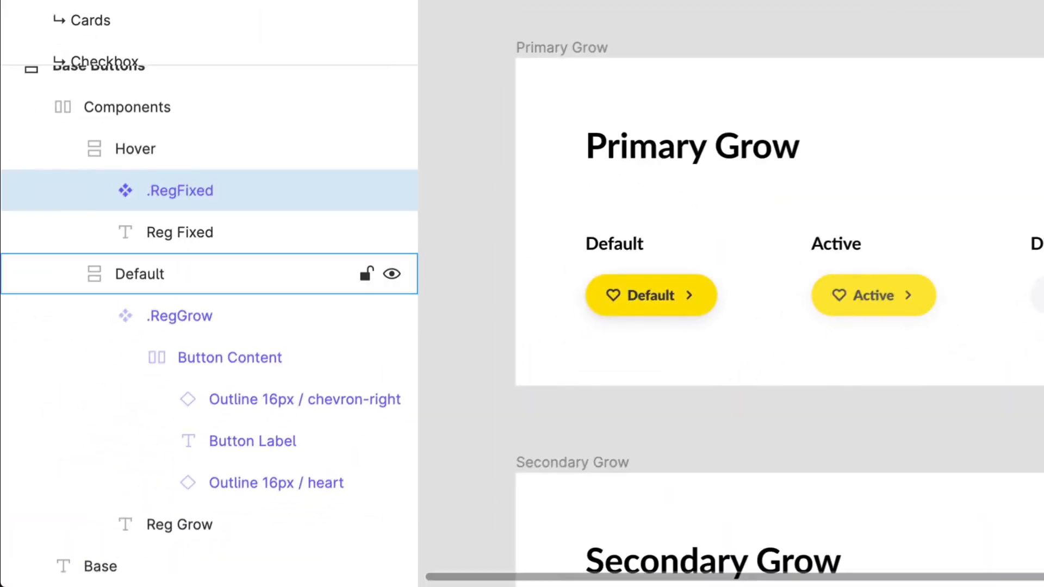
scroll(217, 241, up, 4)
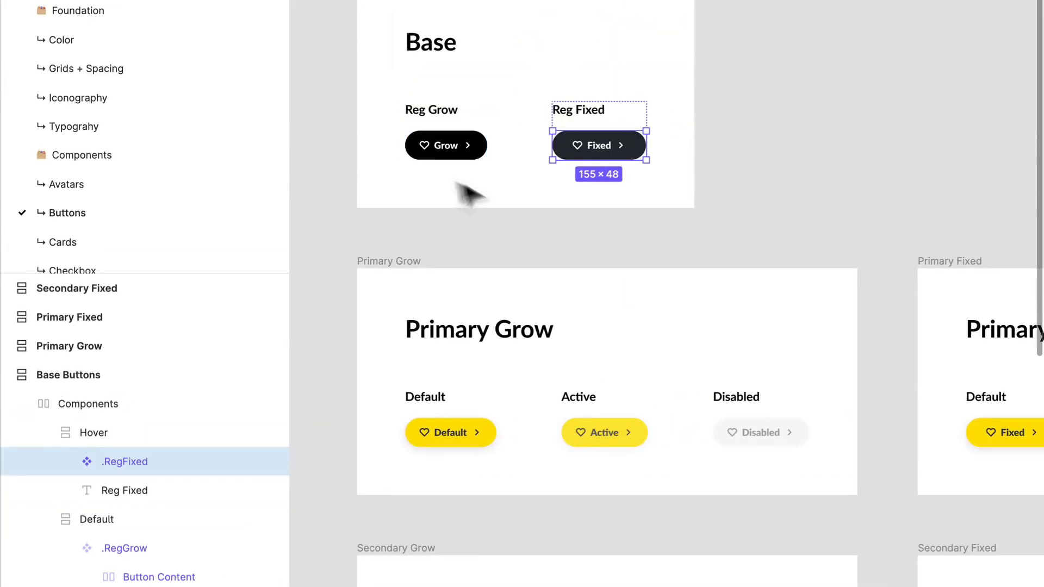
click(508, 244)
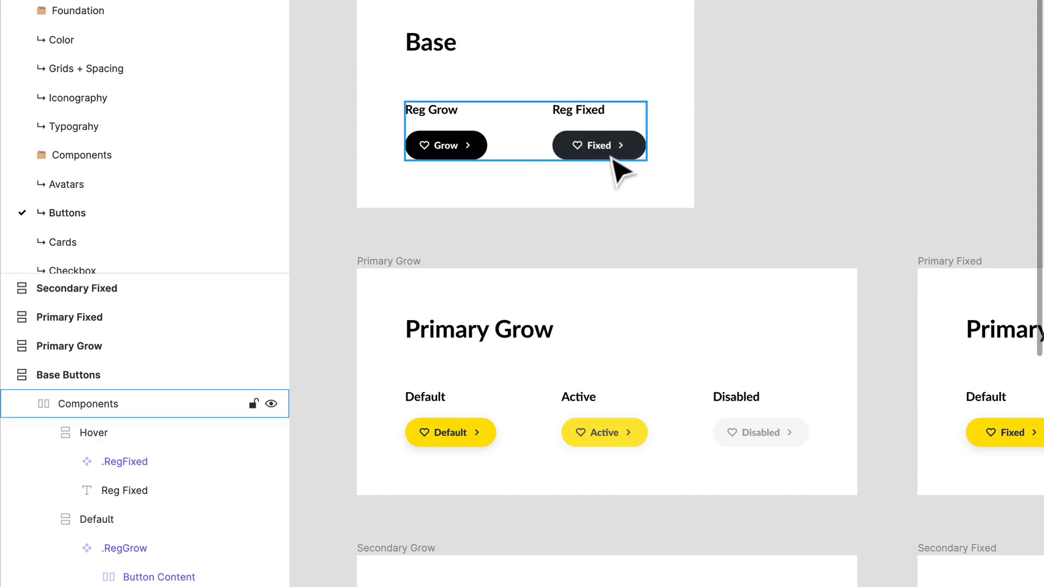
click(570, 244)
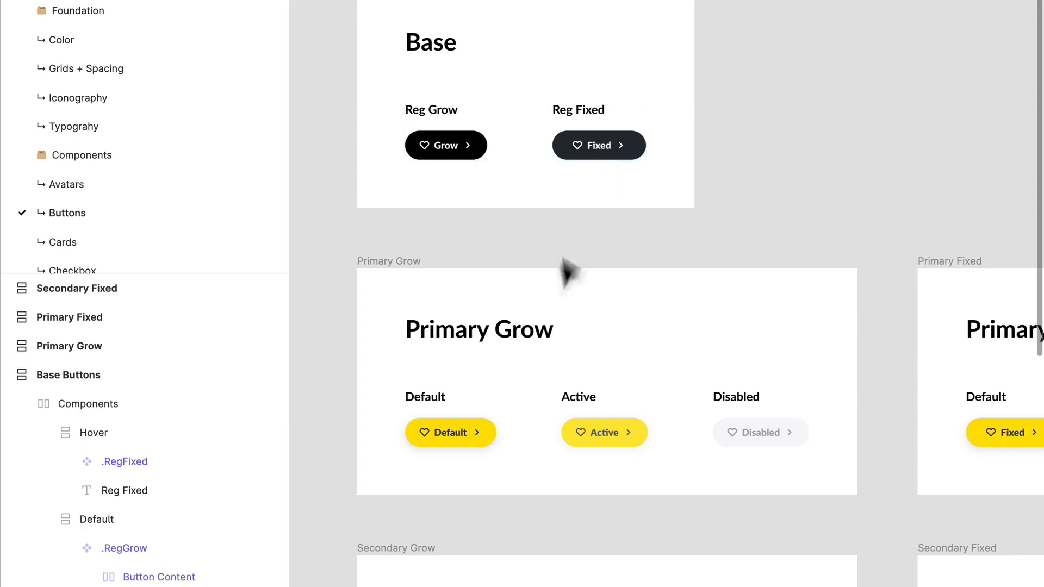
click(433, 151)
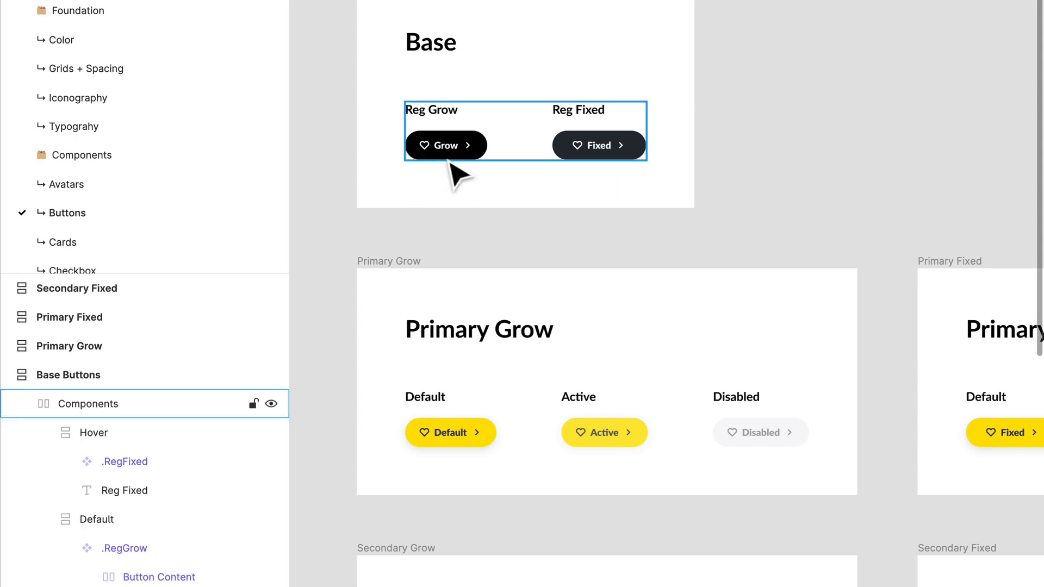
scroll(457, 172, down, 2)
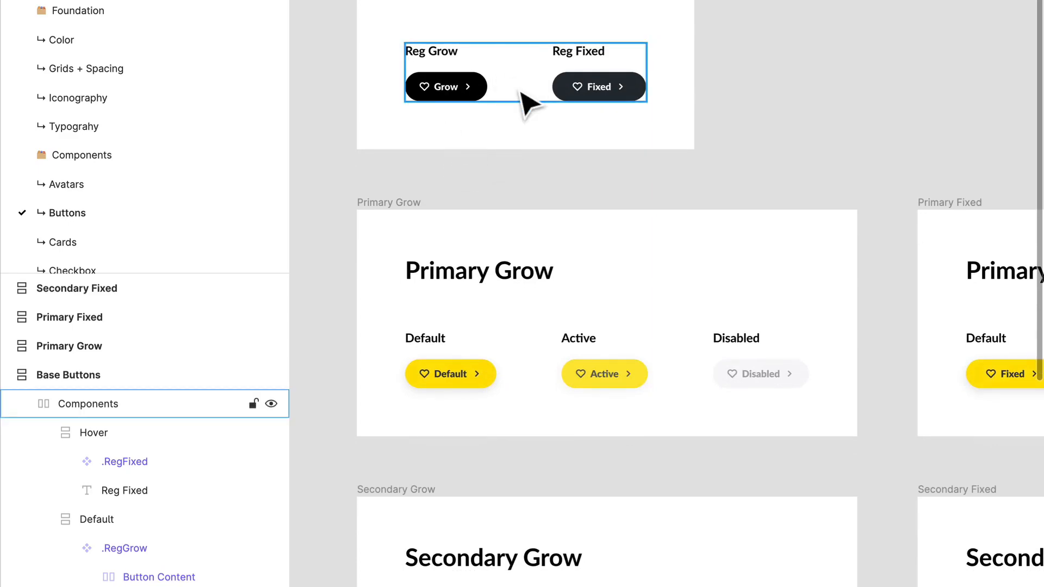
click(586, 89)
double_click(585, 89)
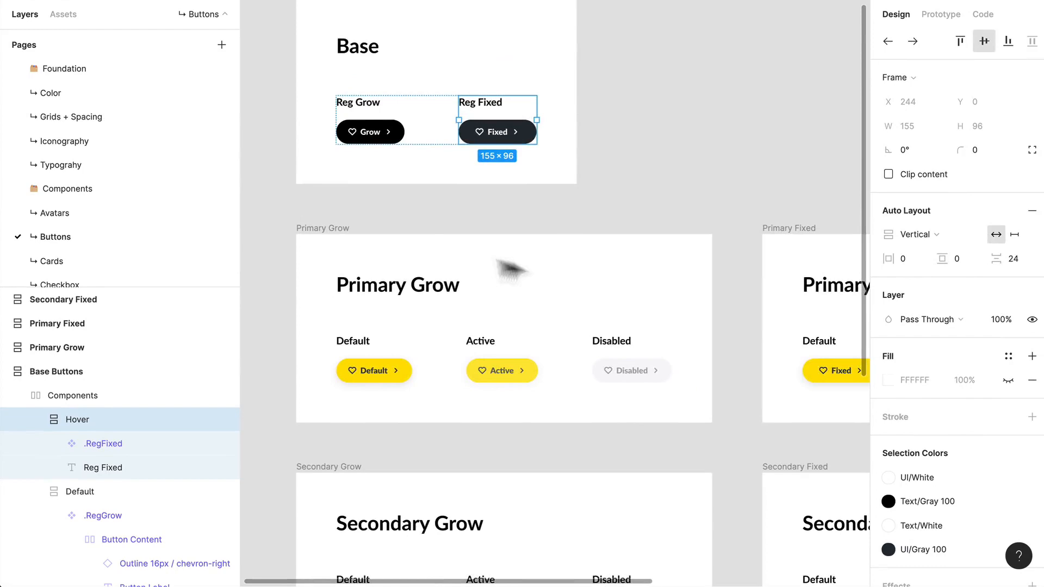
key(Escape)
scroll(416, 246, down, 1)
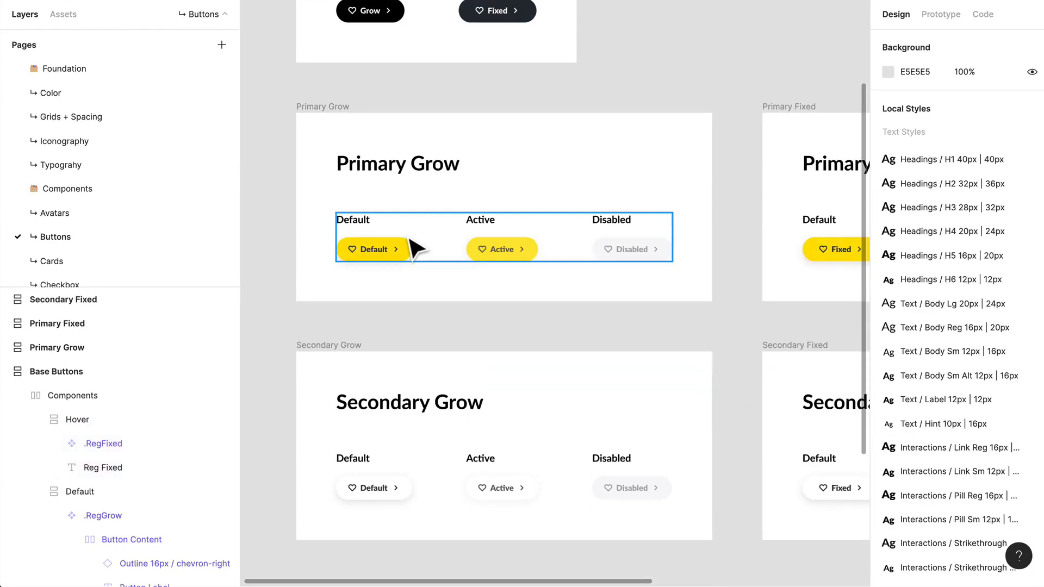
scroll(465, 230, up, 3)
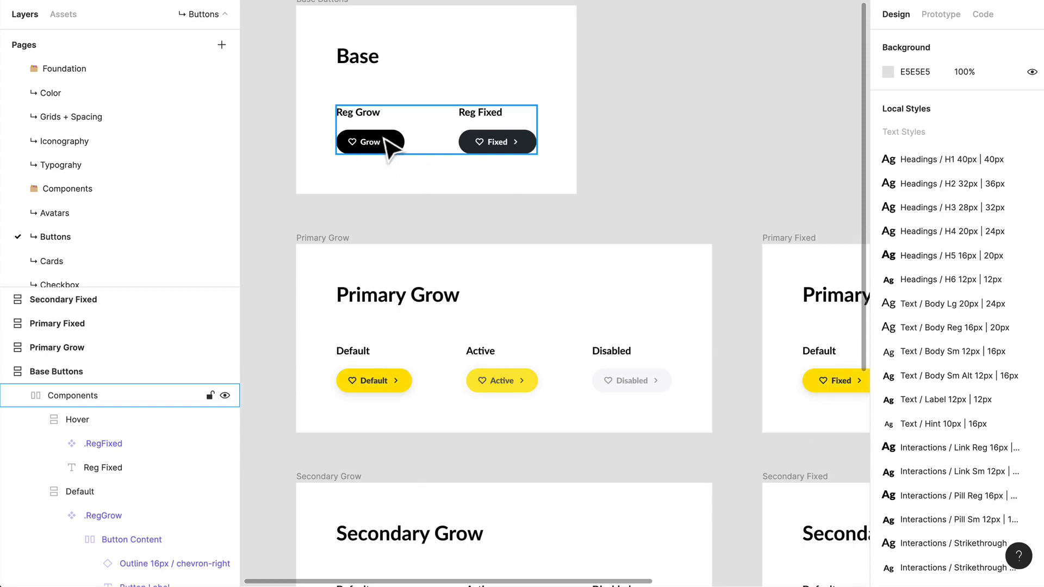
scroll(371, 314, down, 1)
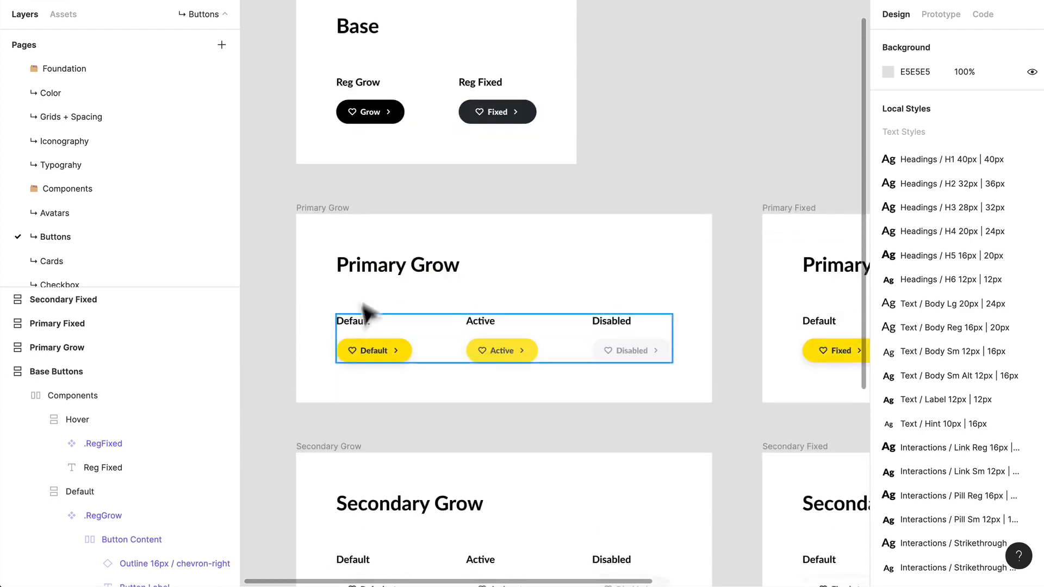
scroll(385, 283, down, 6)
scroll(416, 408, up, 1)
scroll(448, 375, up, 5)
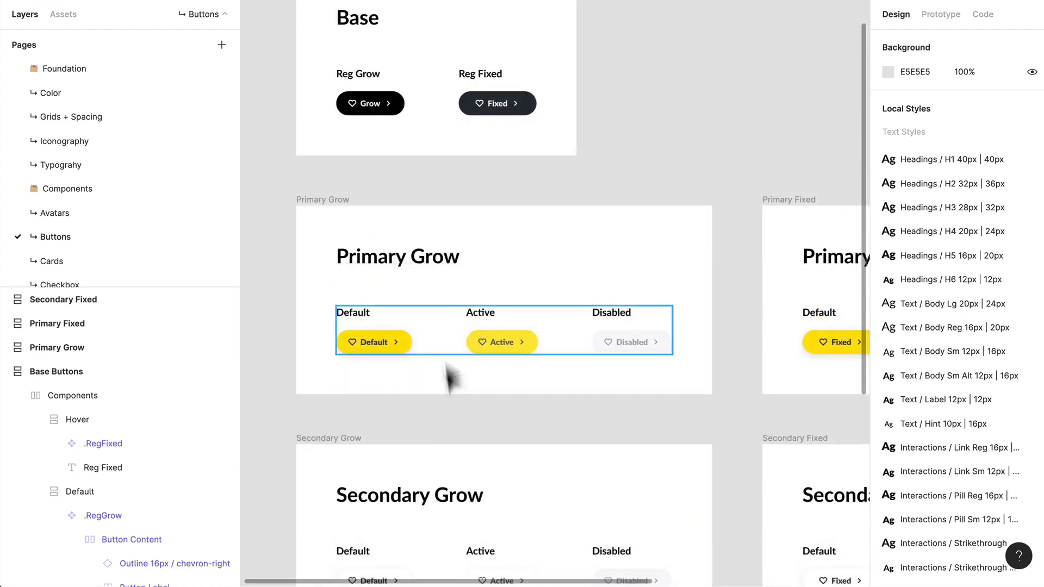
scroll(416, 455, down, 4)
scroll(416, 454, down, 4)
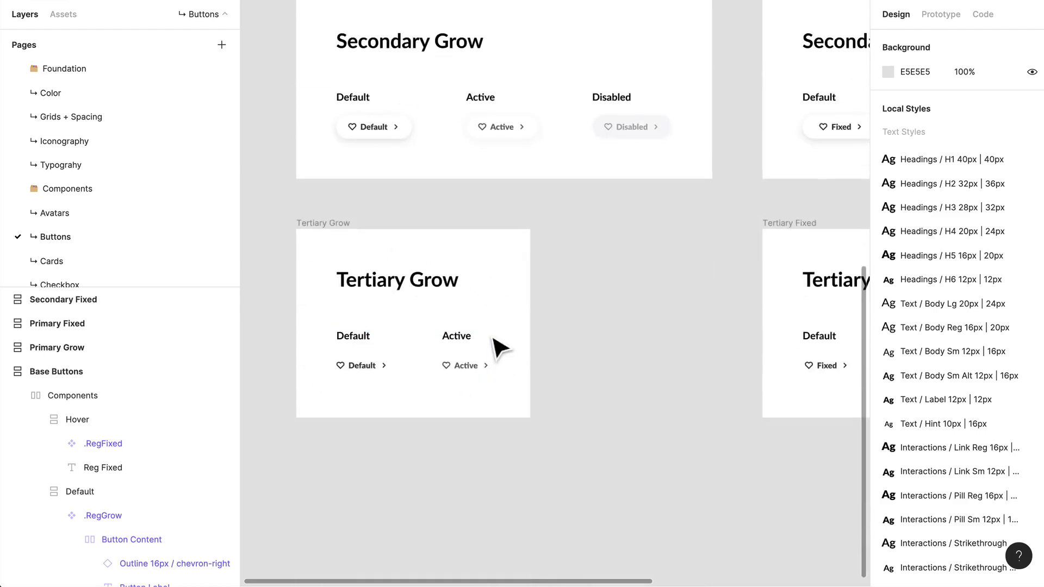
scroll(499, 350, up, 8)
ctrl+scroll(383, 311, up, 5)
Expand Primary Button Default, its .RegGrow instance and Button Content layers to reveal icons and label.
click(440, 383)
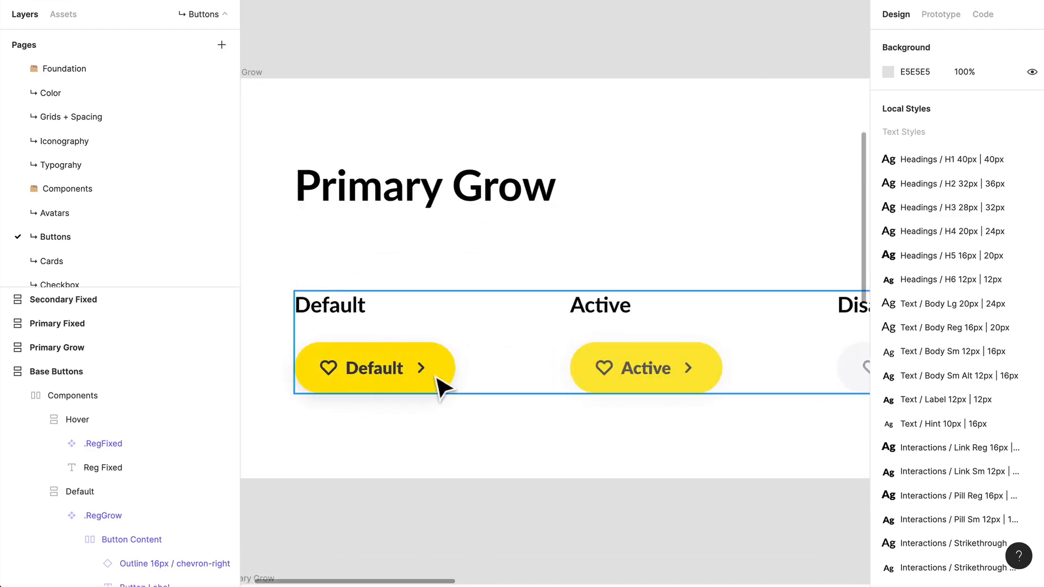
mouse_move(440, 384)
mouse_down()
mouse_move(489, 238)
mouse_move(489, 163)
mouse_up()
double_click(431, 214)
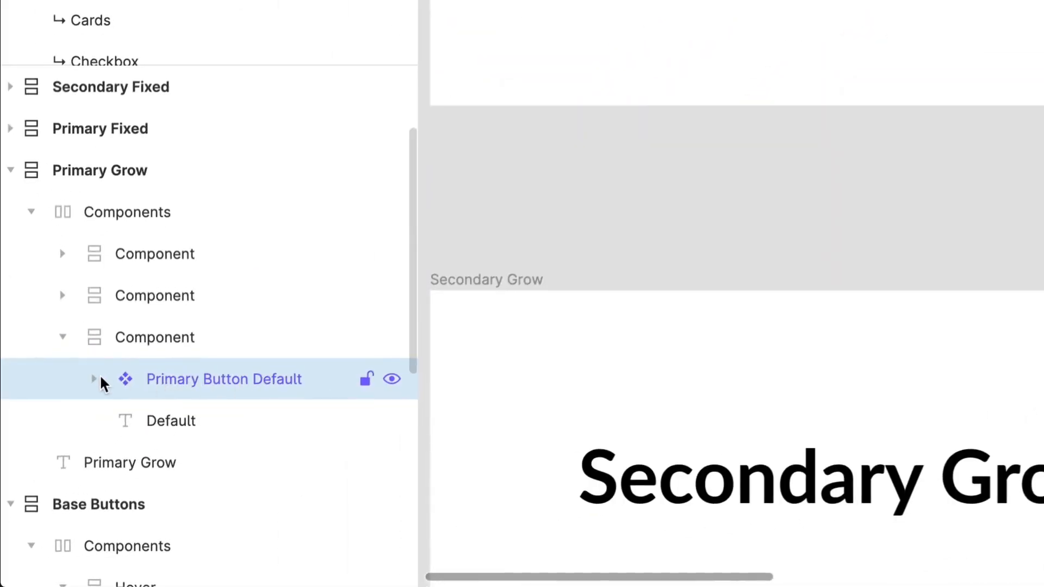
click(94, 379)
scroll(244, 376, down, 3)
click(227, 237)
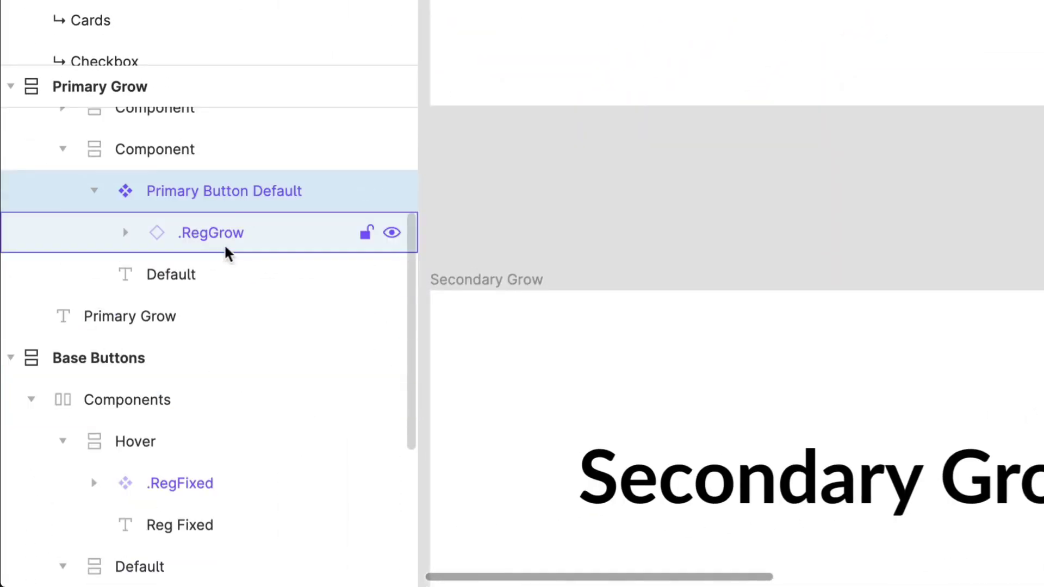
click(125, 233)
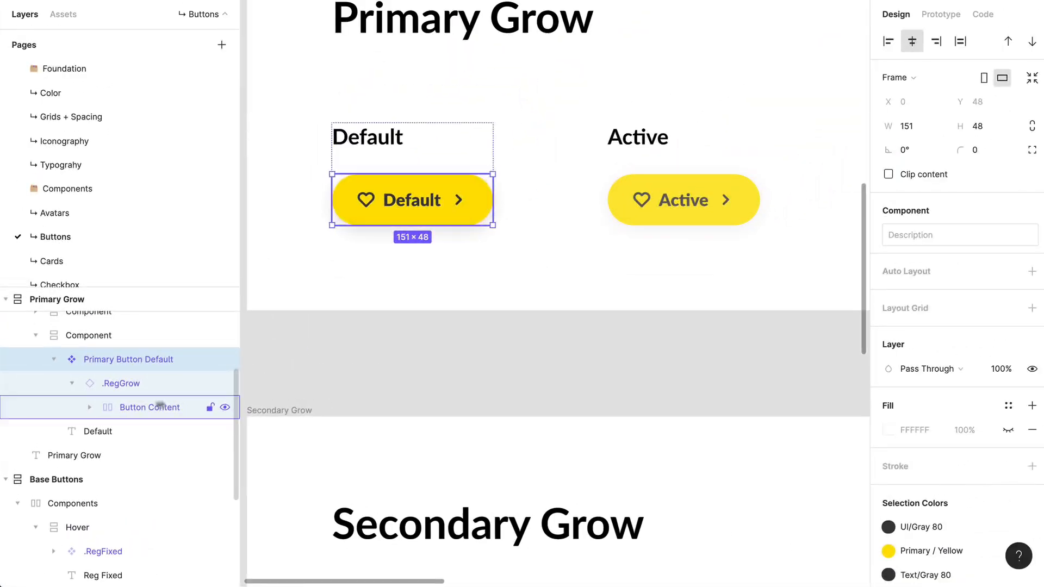
click(91, 410)
scroll(392, 353, down, 5)
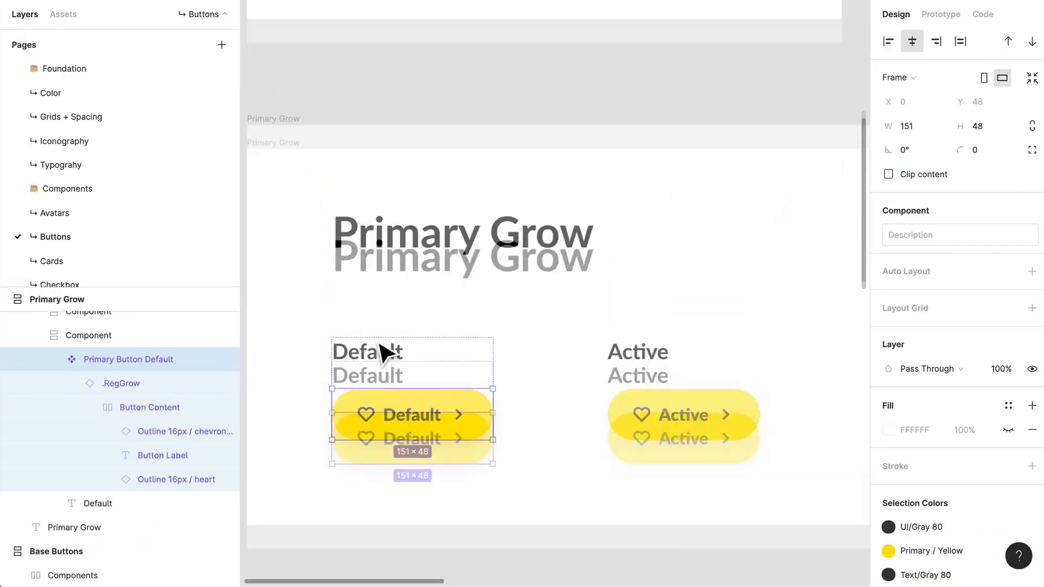
scroll(392, 353, down, 5)
drag(368, 285, 428, 219)
scroll(404, 229, up, 5)
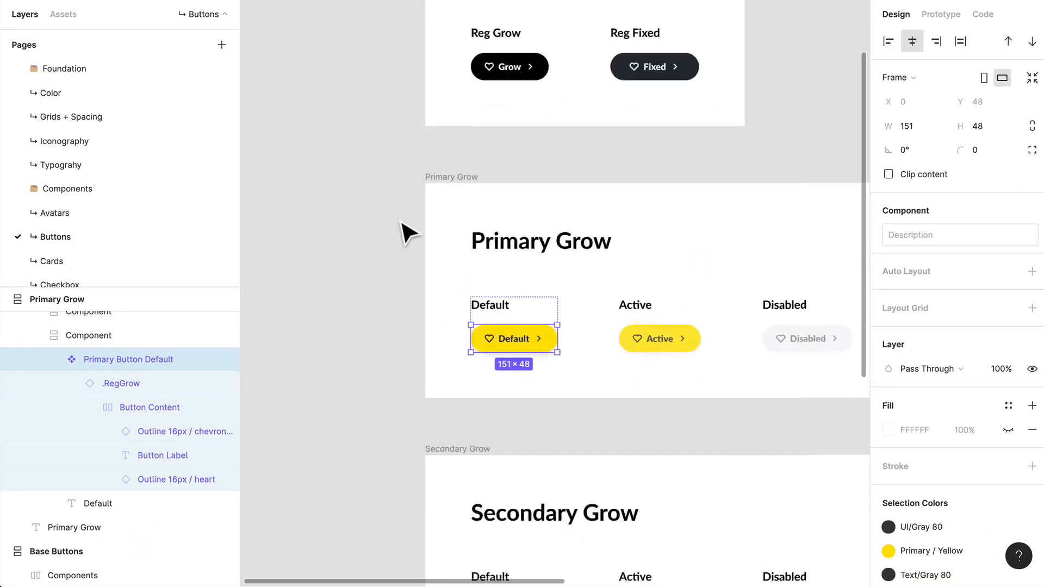
scroll(403, 228, up, 3)
Drag a copy of the .RegGrow Grow button out of Base Buttons onto empty canvas.
click(575, 44)
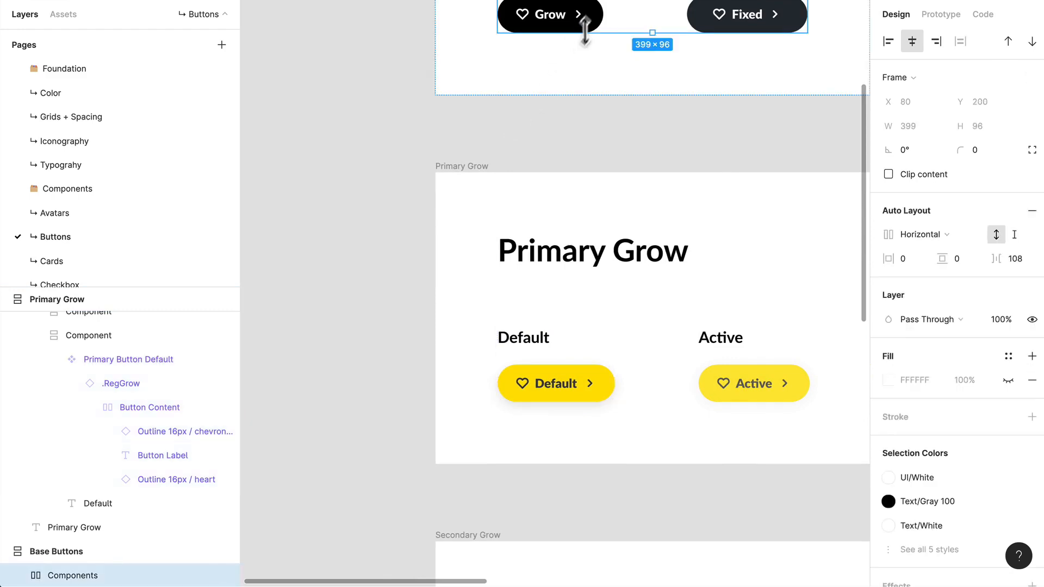
click(584, 24)
double_click(584, 25)
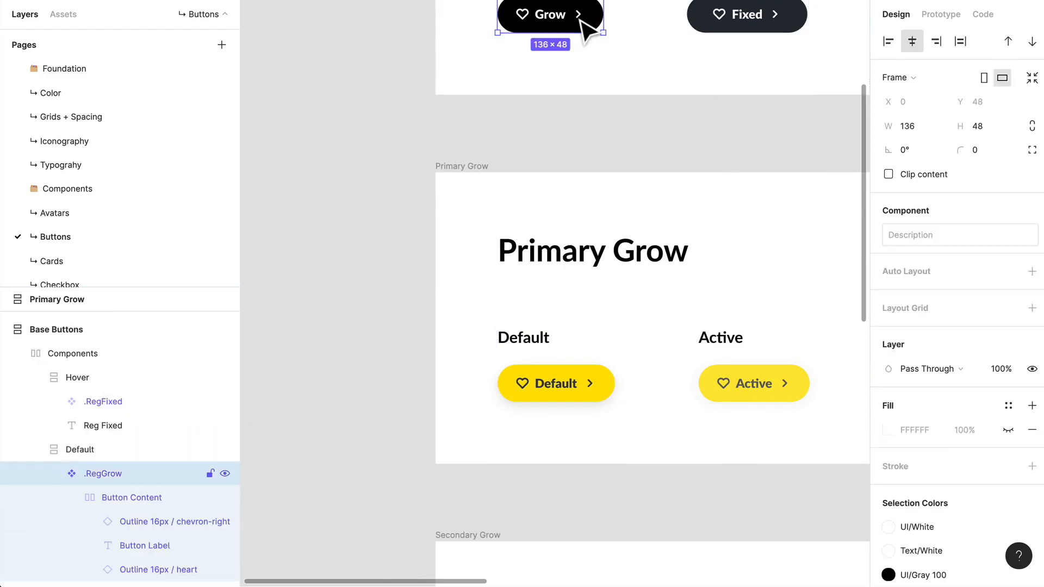
drag(584, 24, 316, 338)
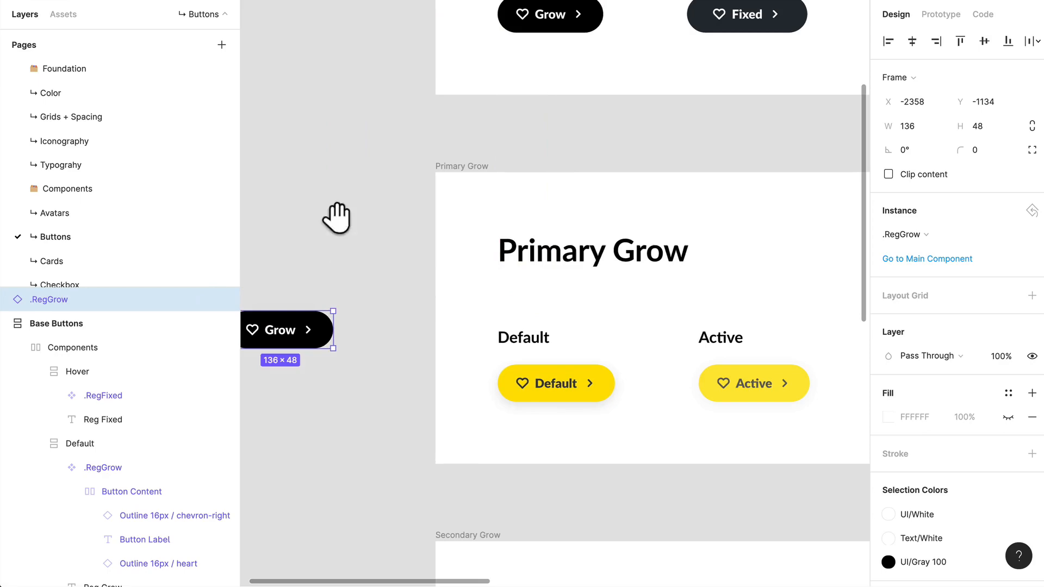
scroll(335, 220, up, 3)
drag(564, 188, 432, 176)
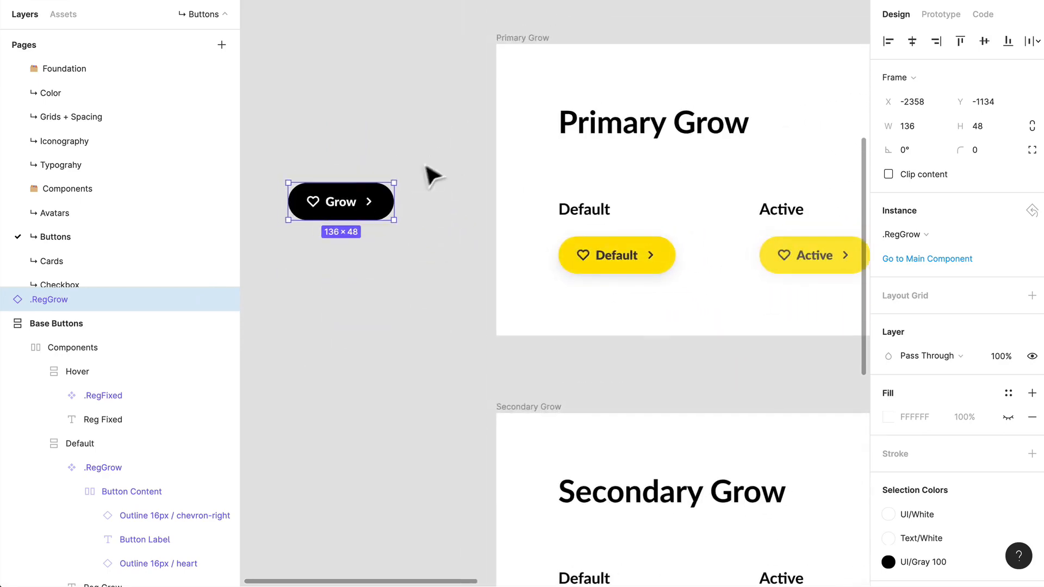
Change the copy's label from Grow to Default and widen the button slightly.
double_click(351, 203)
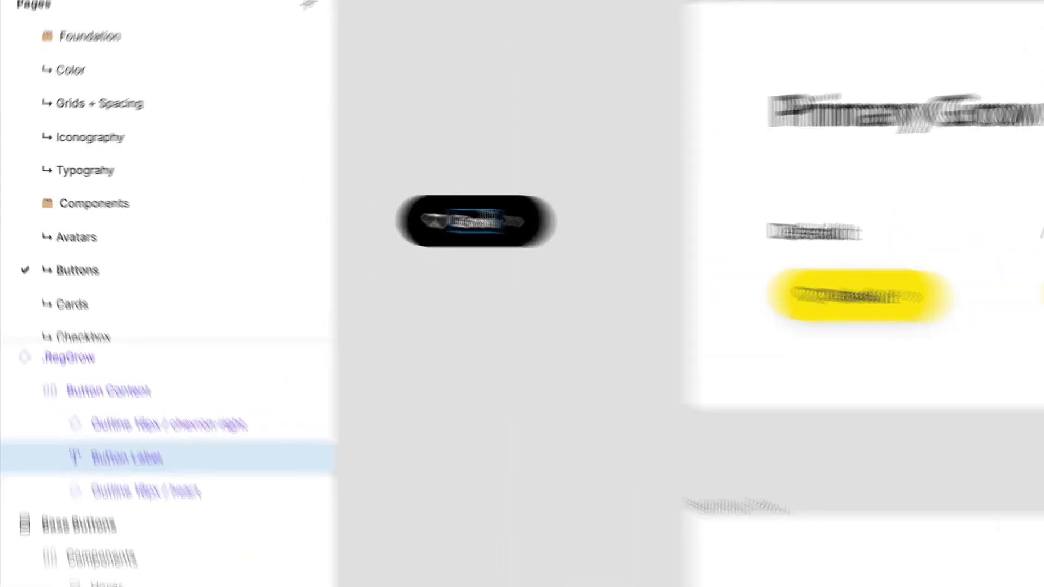
text(Defaulkt)
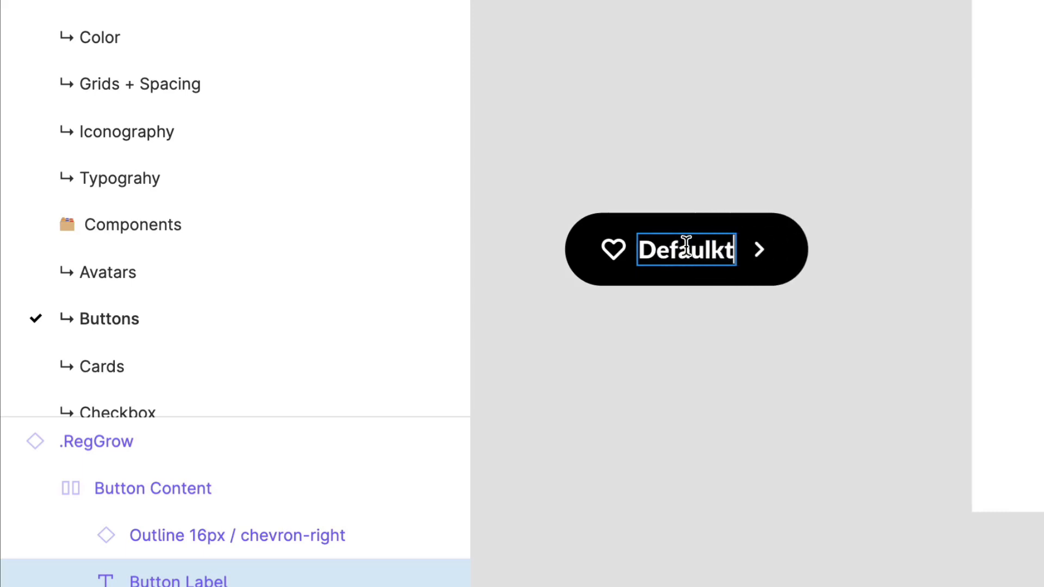
key(BackSpace)
key(BackSpace)
text(t)
click(710, 392)
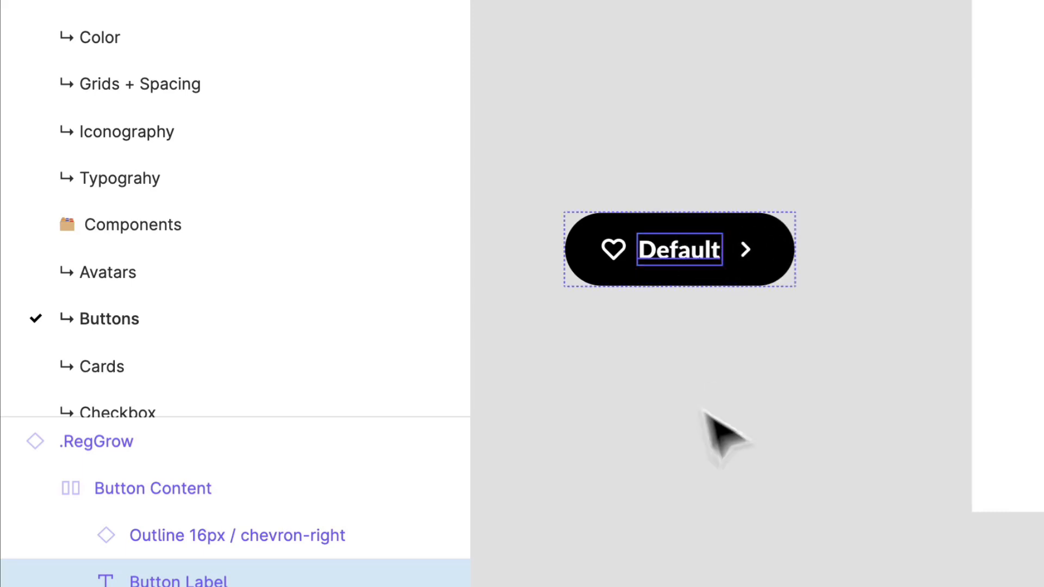
click(763, 249)
click(762, 249)
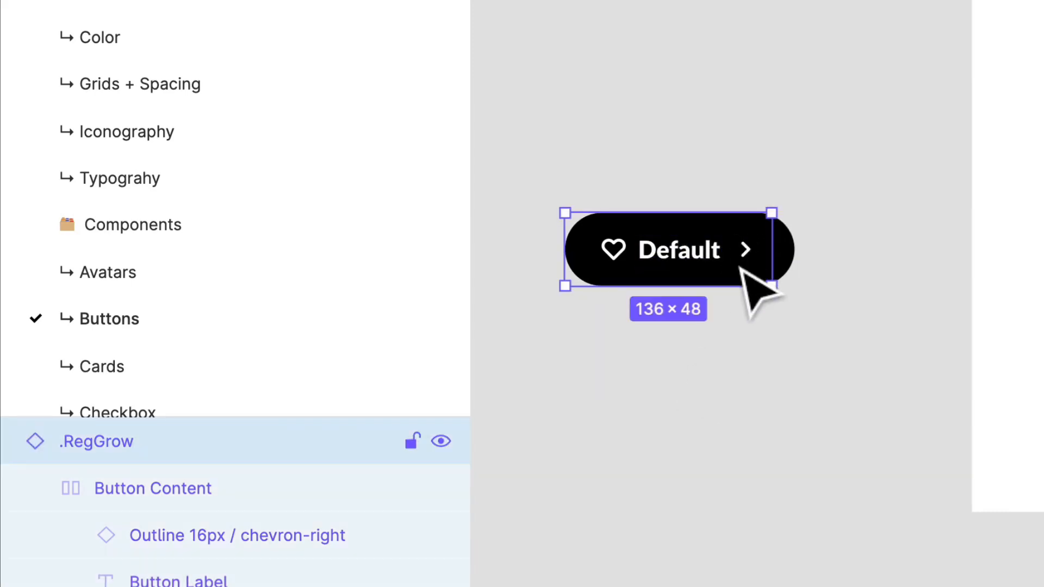
scroll(717, 261, up, 5)
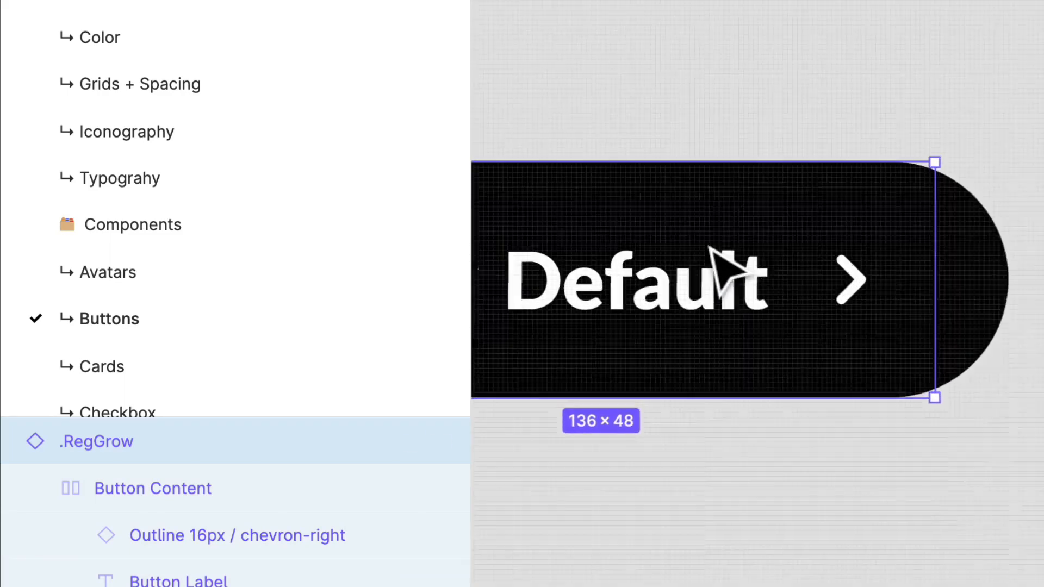
drag(975, 284, 1020, 284)
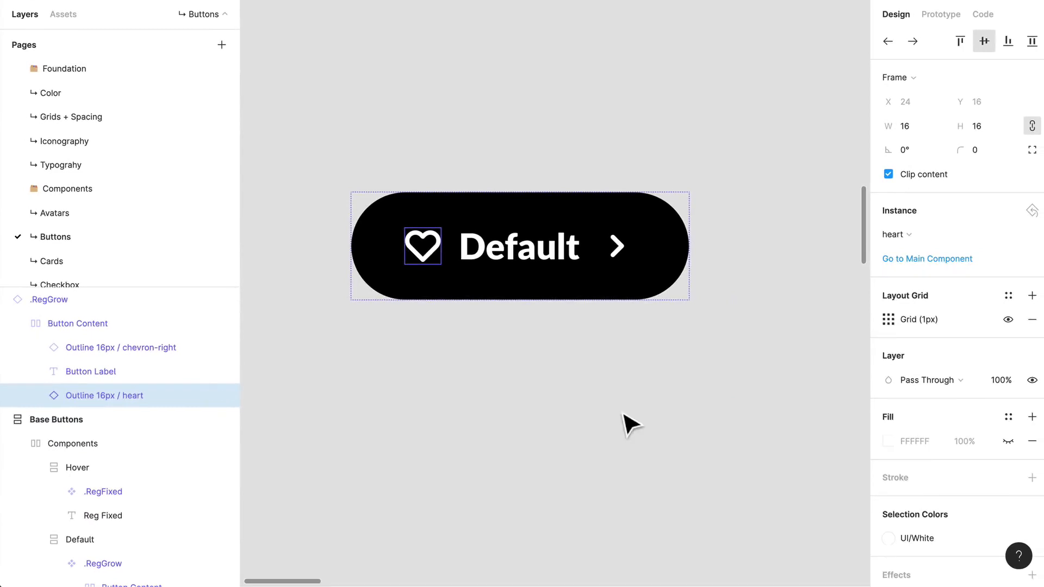
Swap the copied button's UI/Gray 100 fill for Primary Yellow in Selection Colors.
click(632, 424)
scroll(693, 326, down, 4)
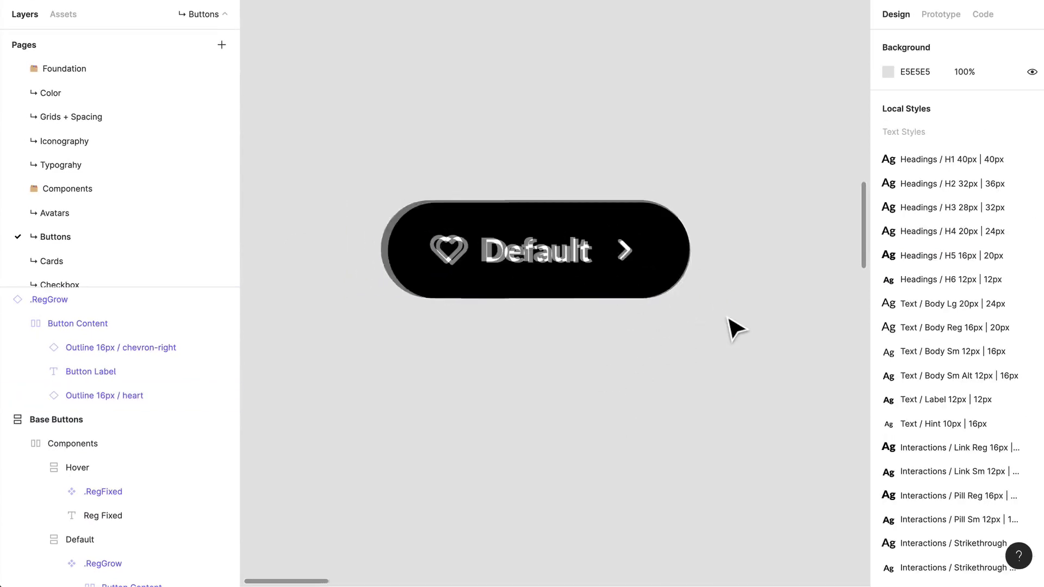
drag(739, 327, 613, 369)
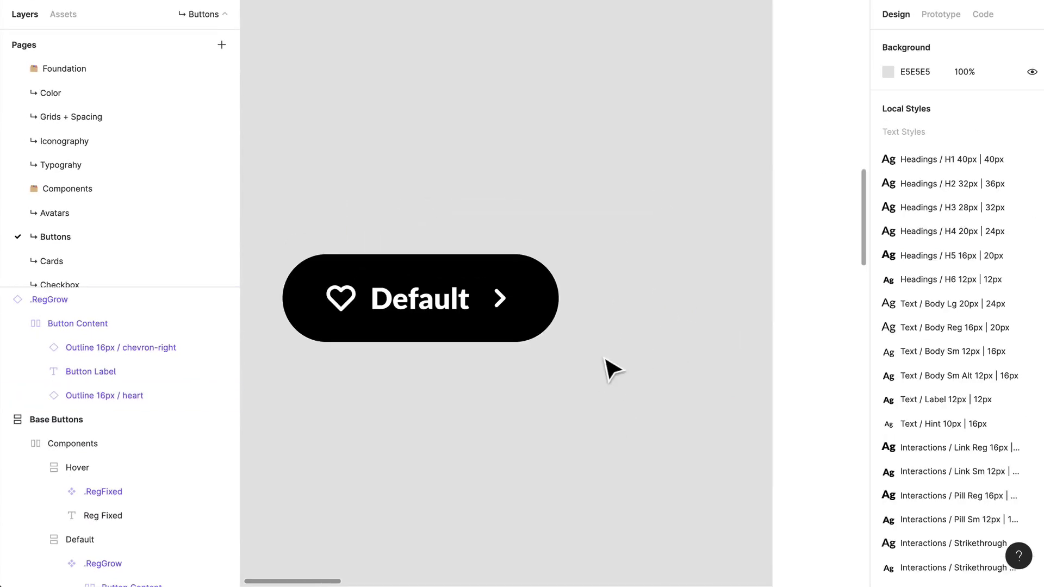
click(453, 323)
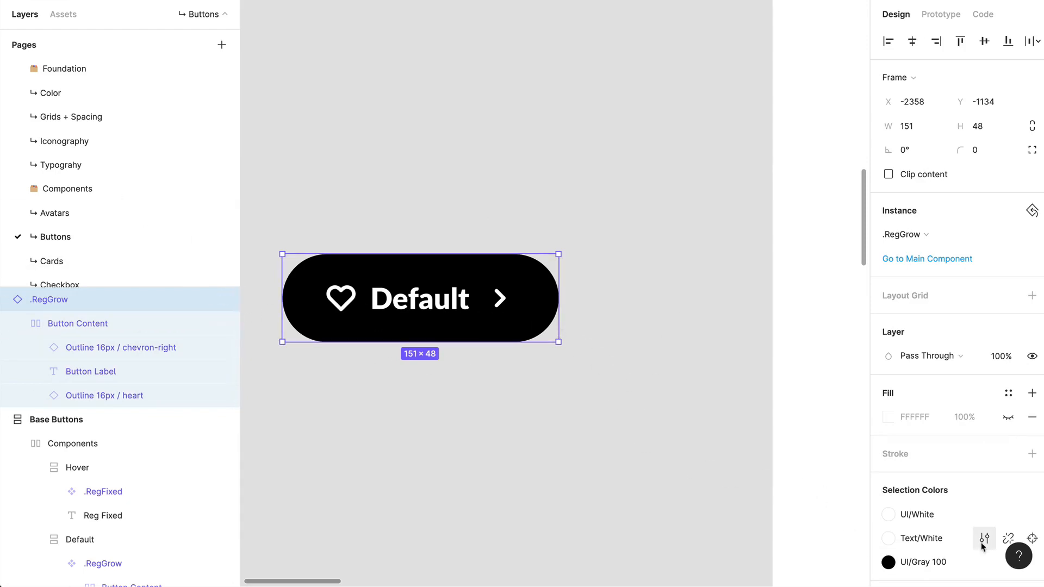
click(914, 562)
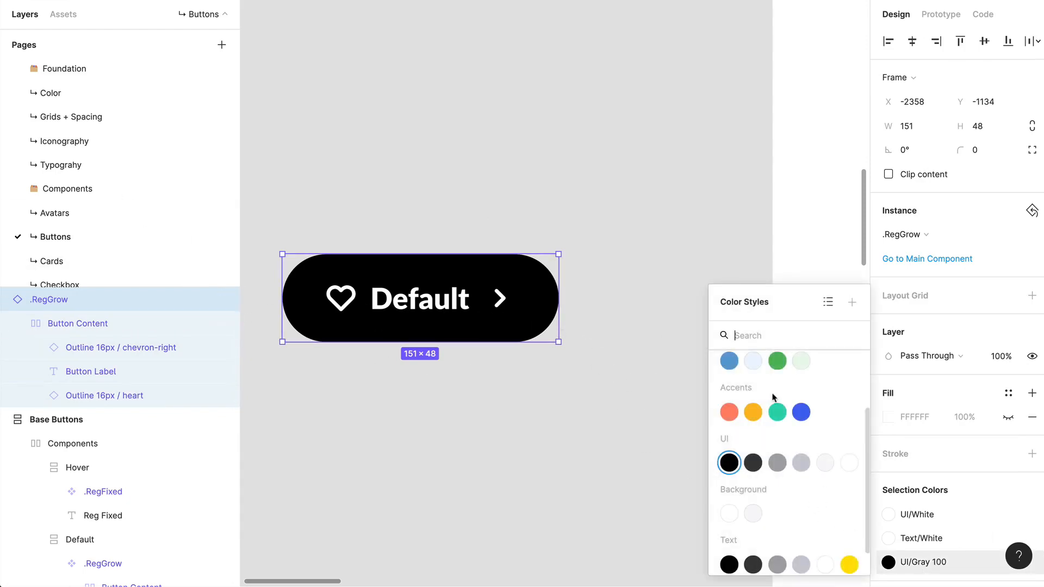
scroll(773, 398, up, 3)
click(730, 396)
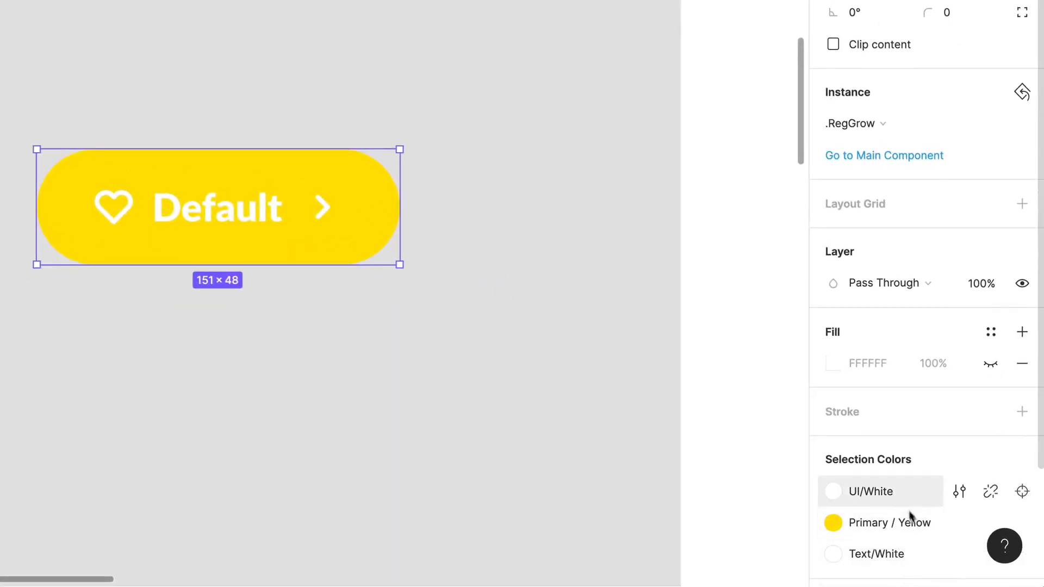
Swap the icons' UI/White and the label's Text/White for Gray 80.
click(876, 496)
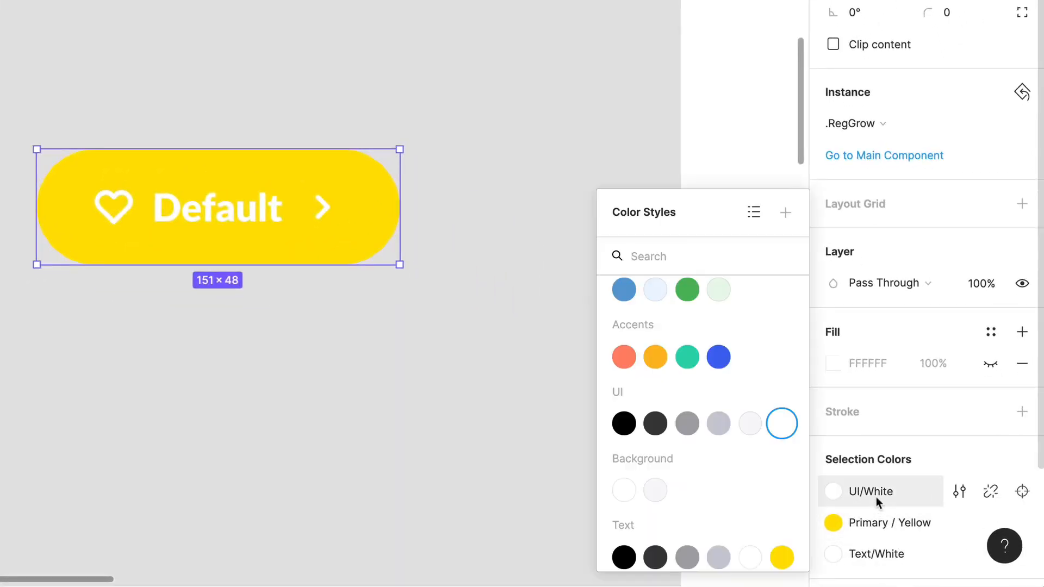
click(655, 423)
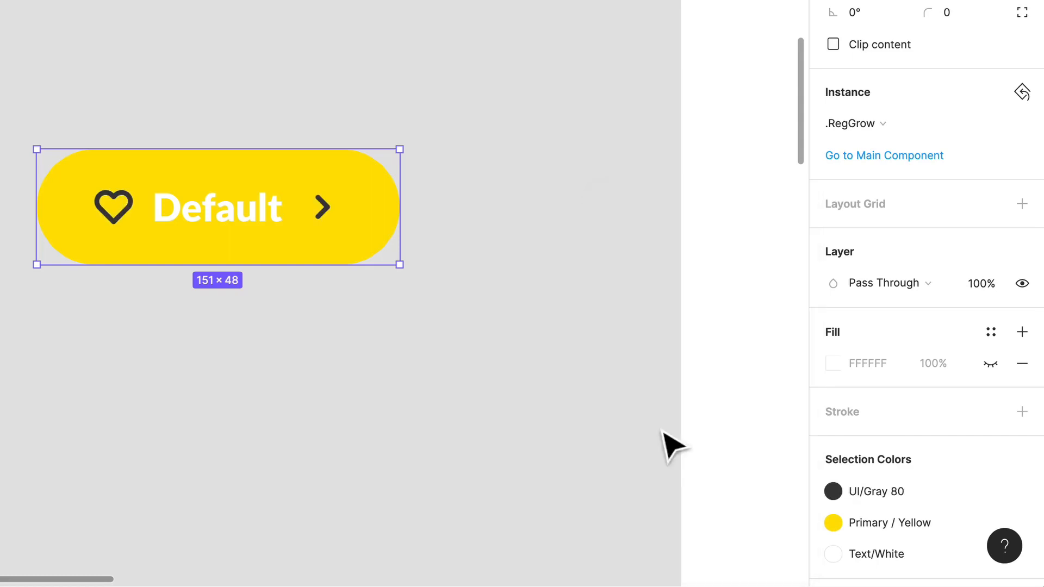
click(891, 551)
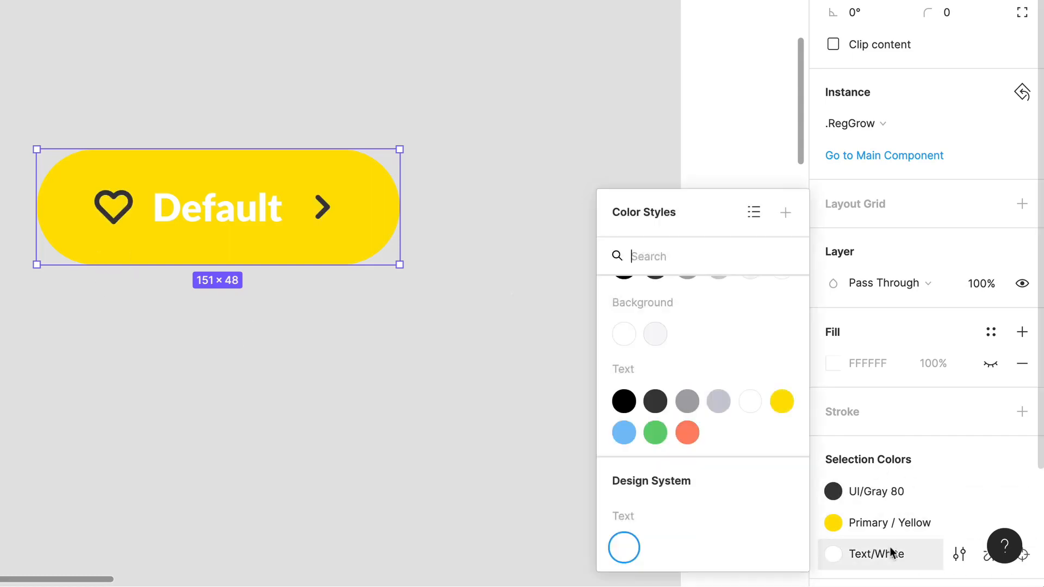
click(654, 401)
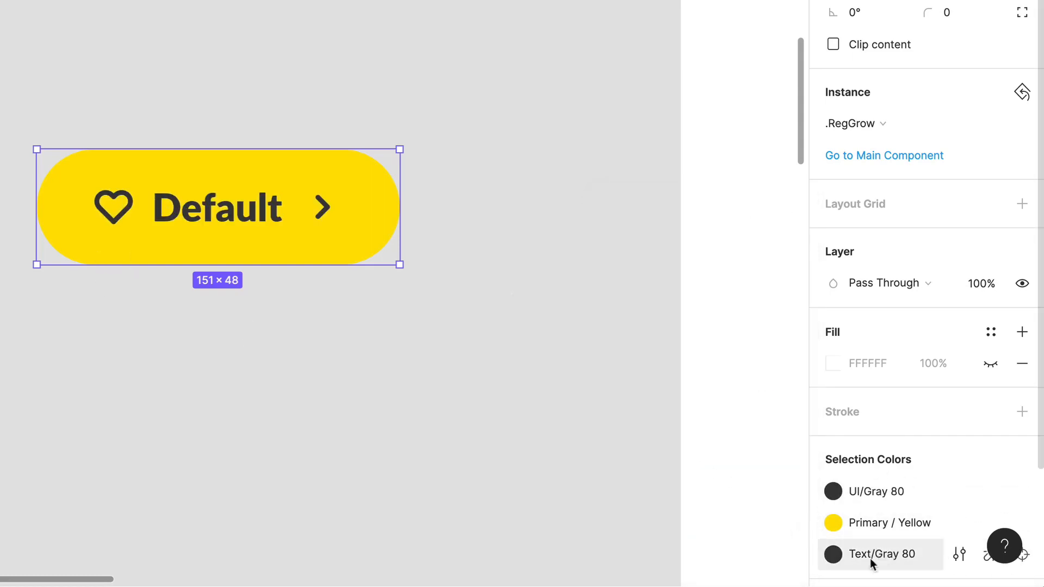
click(388, 416)
click(369, 240)
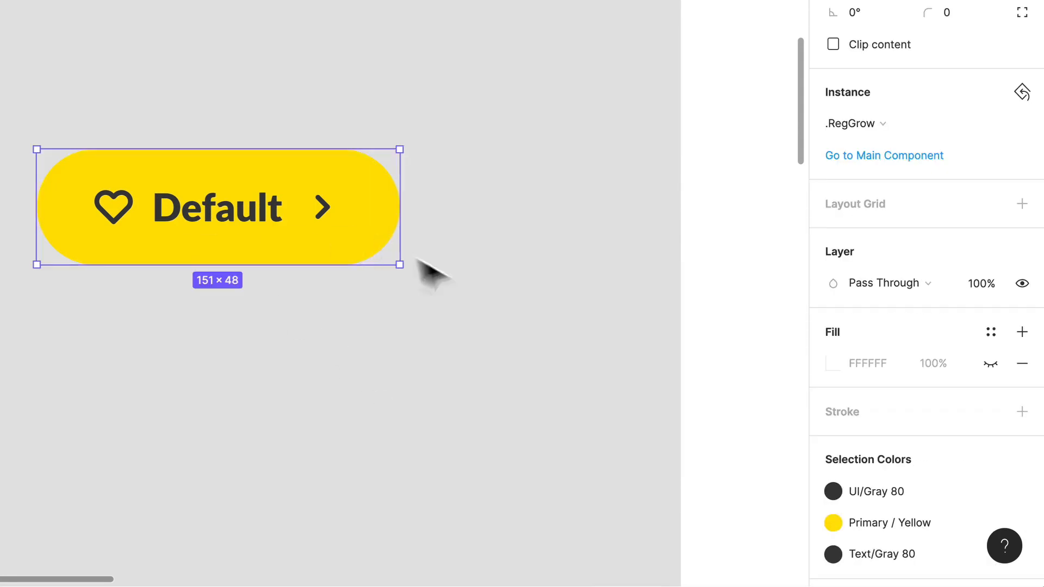
scroll(892, 413, down, 1)
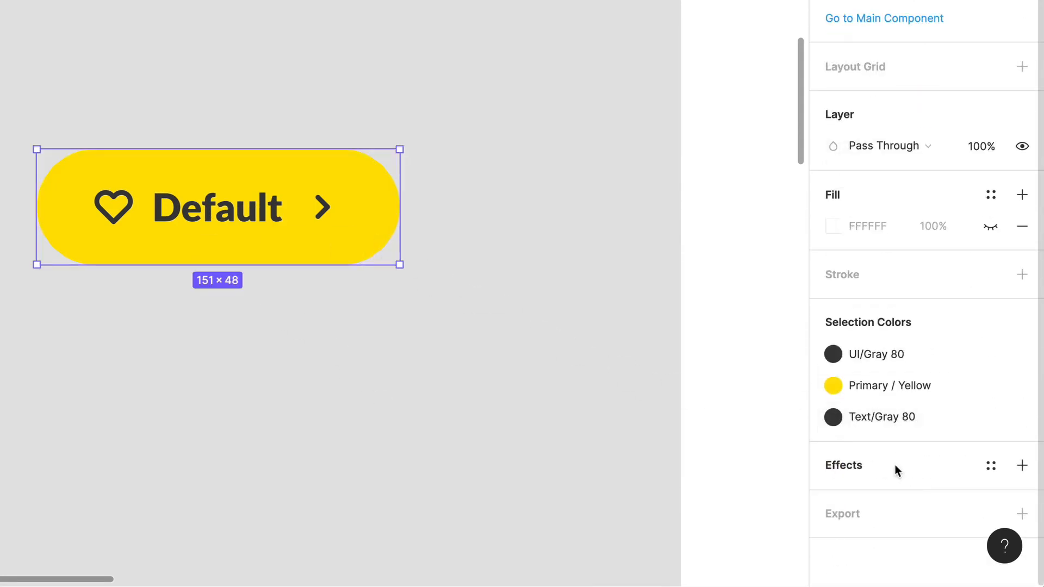
Apply the Buttons / Button Shadow Default effect style to the yellow button.
click(991, 465)
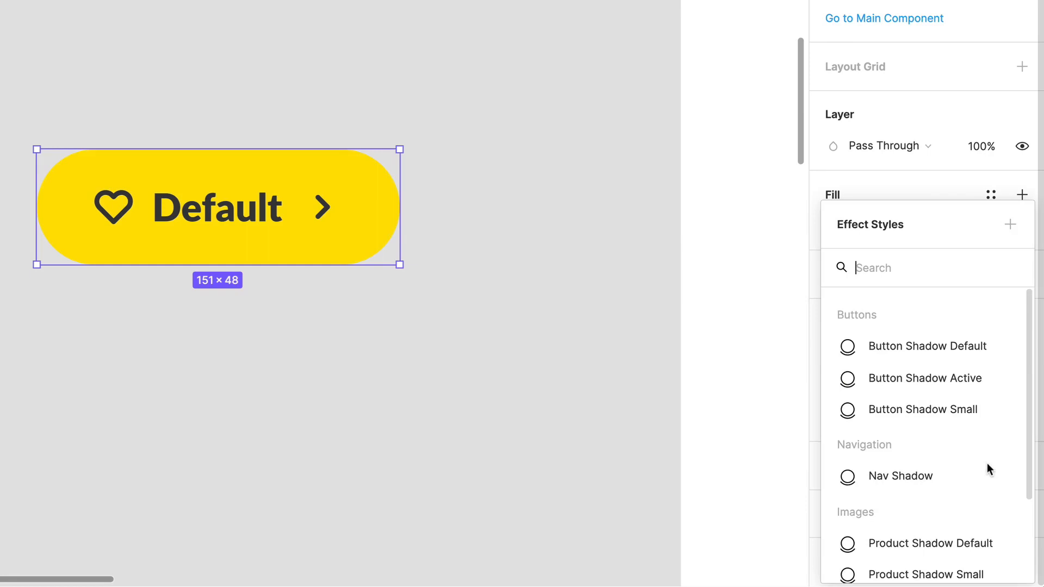
scroll(951, 489, down, 2)
scroll(877, 302, up, 1)
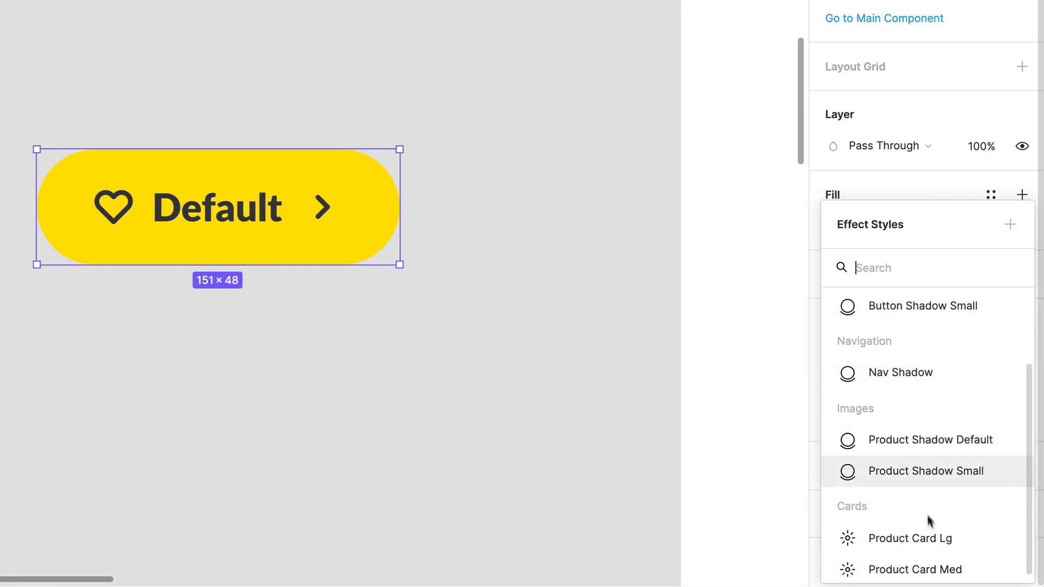
scroll(913, 469, up, 3)
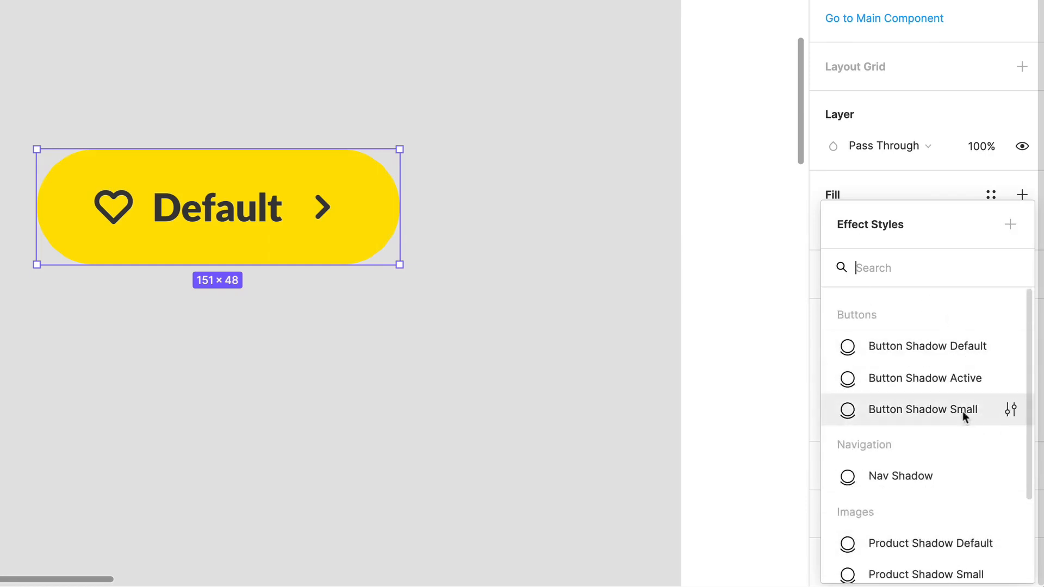
click(917, 350)
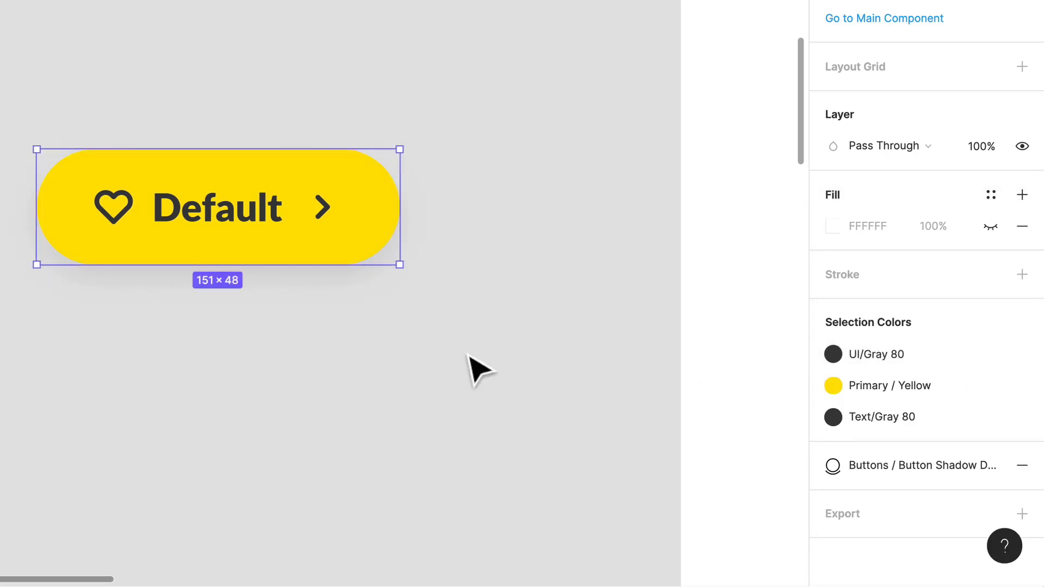
click(465, 379)
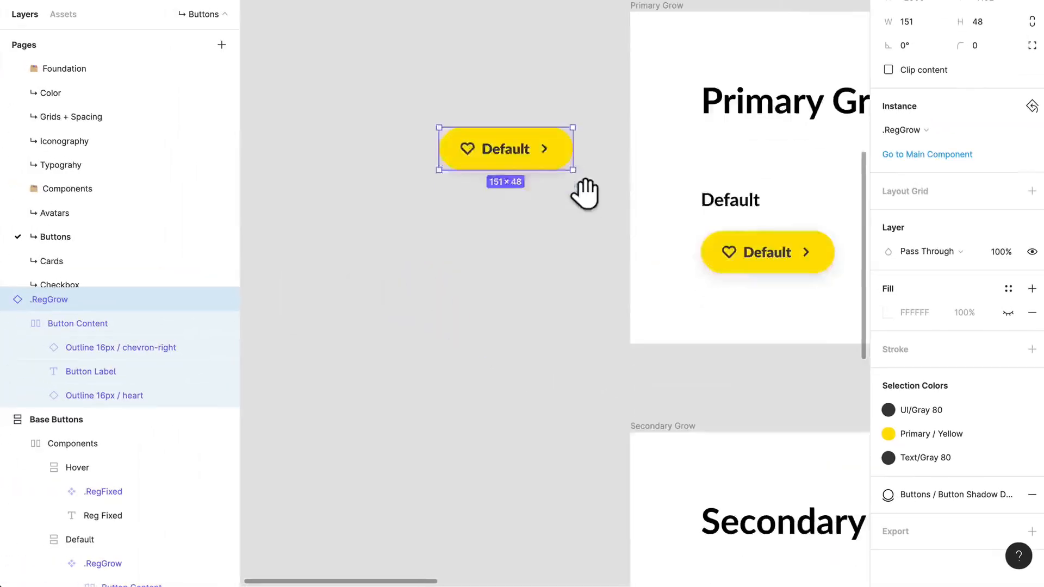
Wrap the button in a frame named Super Cool Button and convert it to a component.
drag(383, 151, 404, 261)
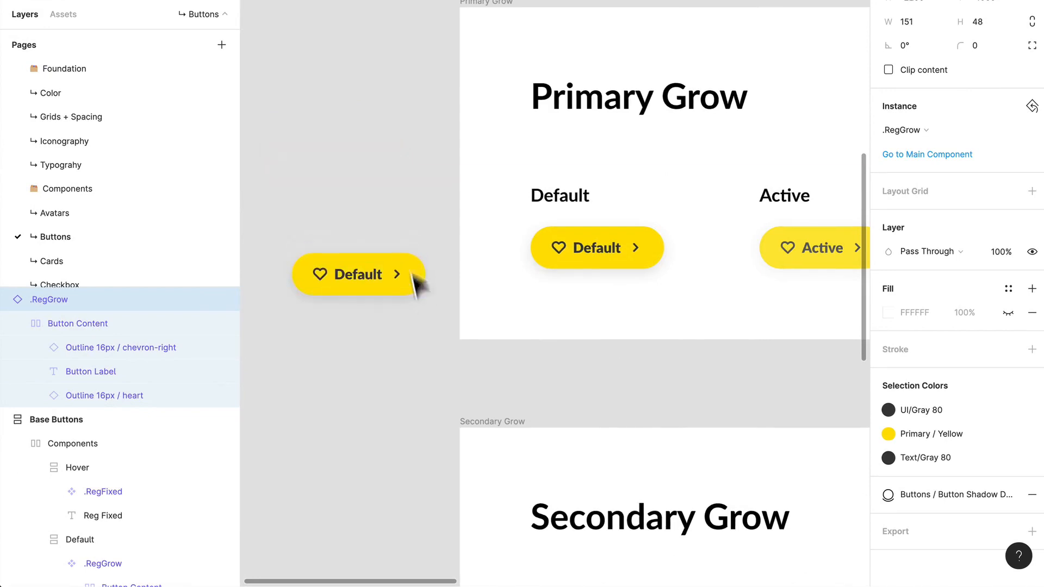
drag(395, 172, 522, 181)
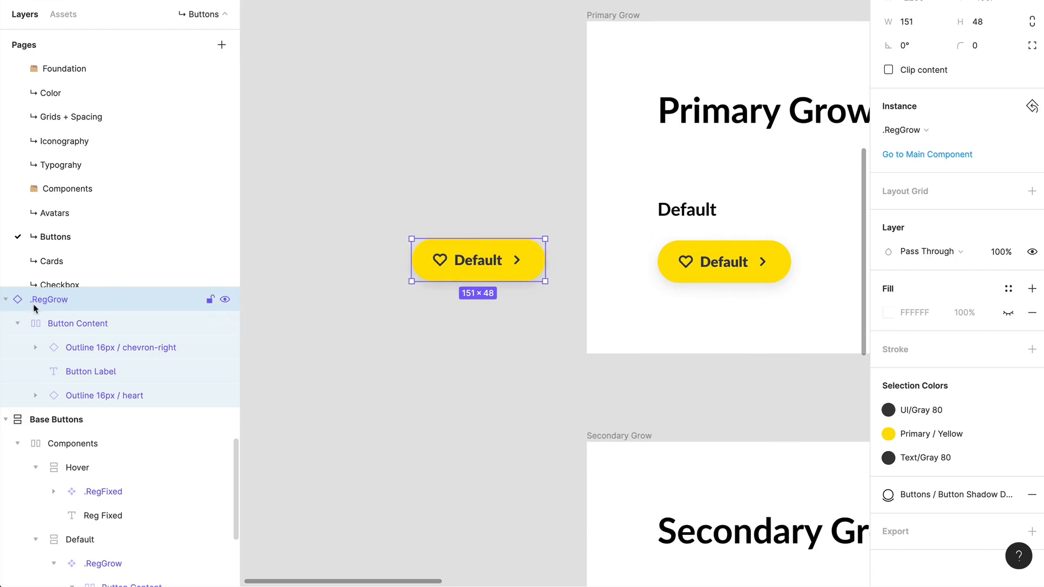
key(ctrl+alt+g)
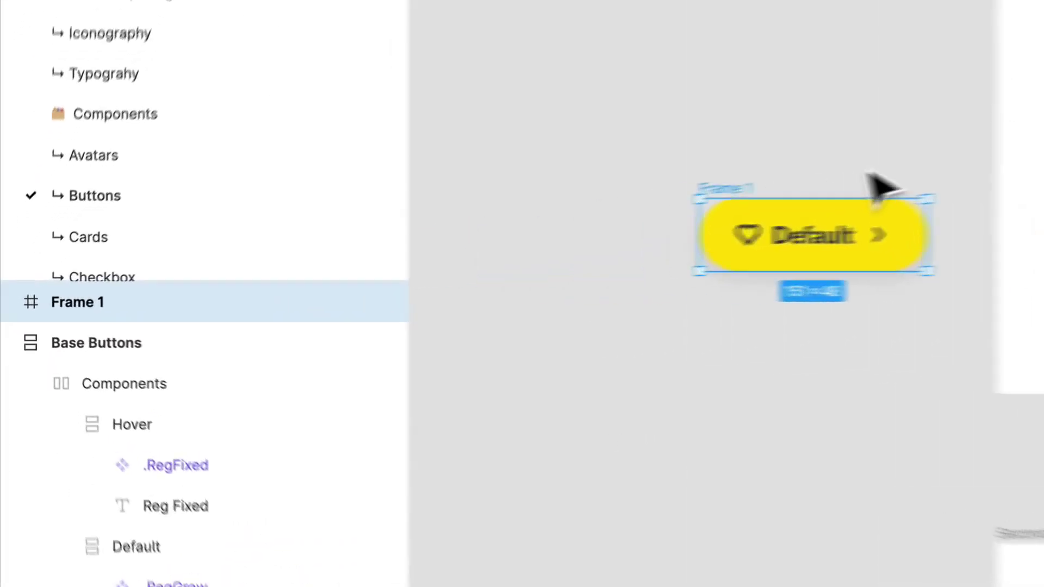
key(ctrl+r)
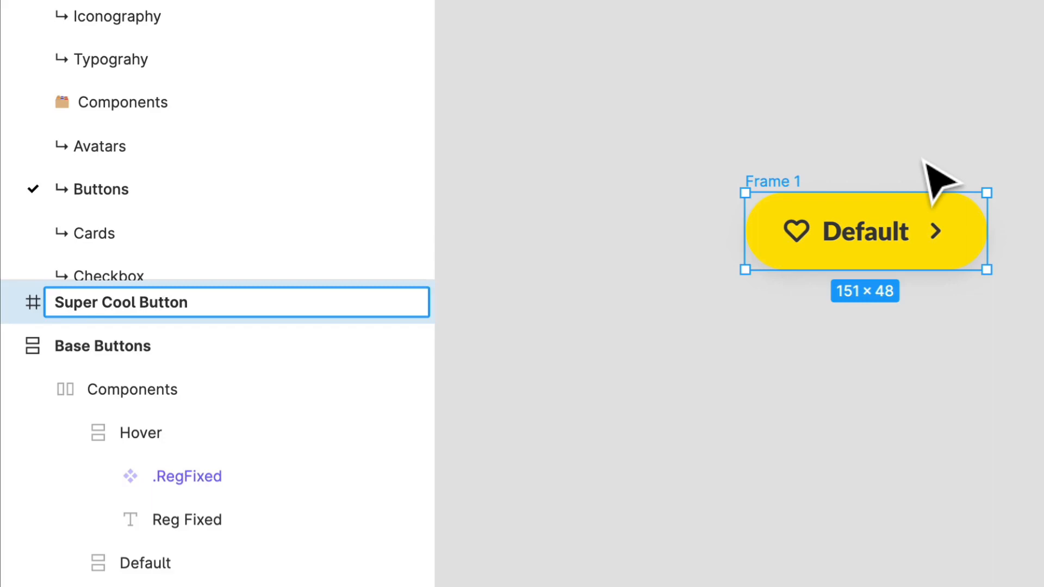
key(Return)
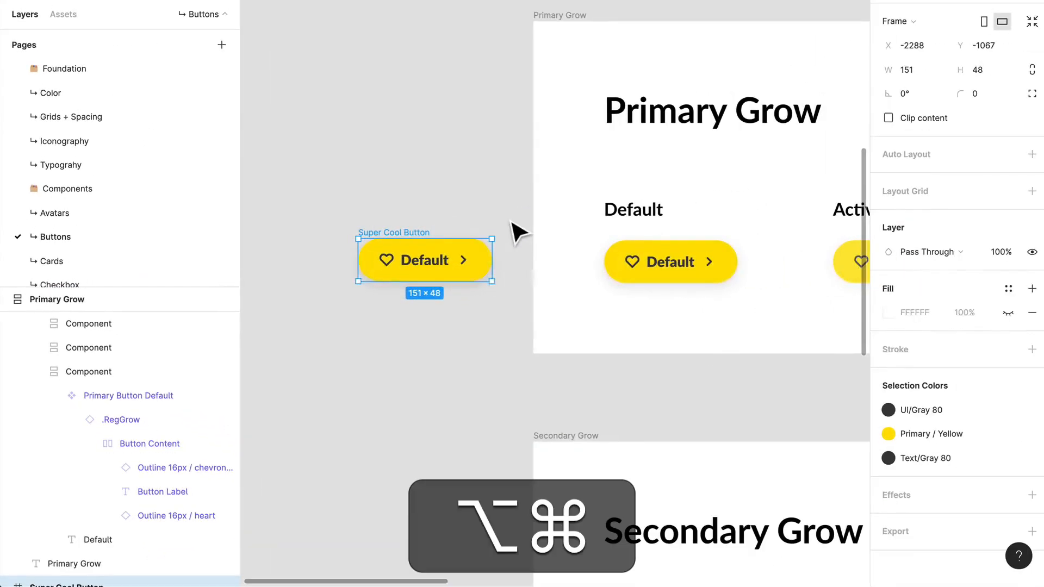
key(ctrl+alt+k)
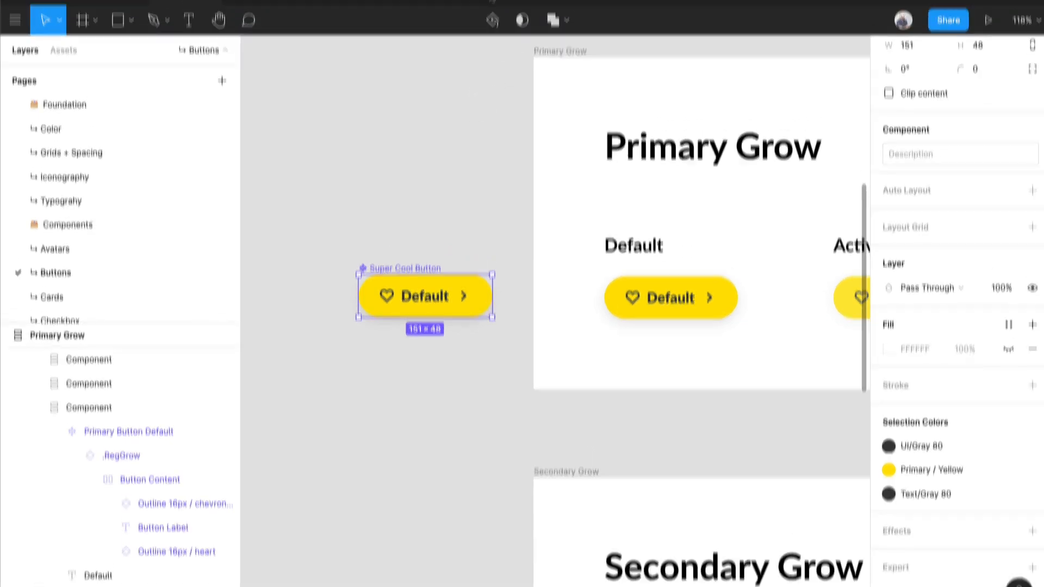
Undo the component, recreate it via Create Component, and show the Assets local components.
key(ctrl+z)
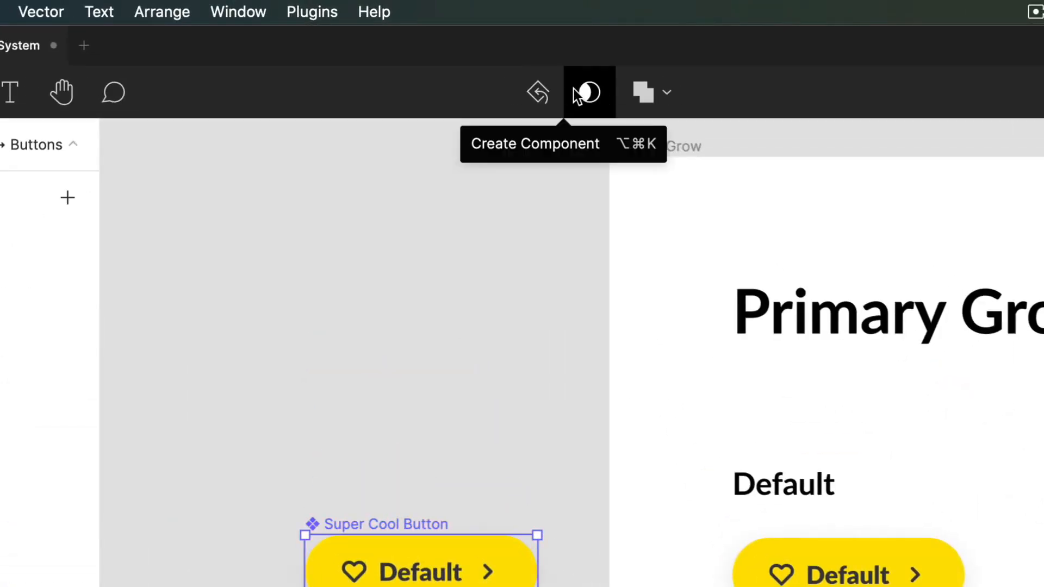
click(508, 53)
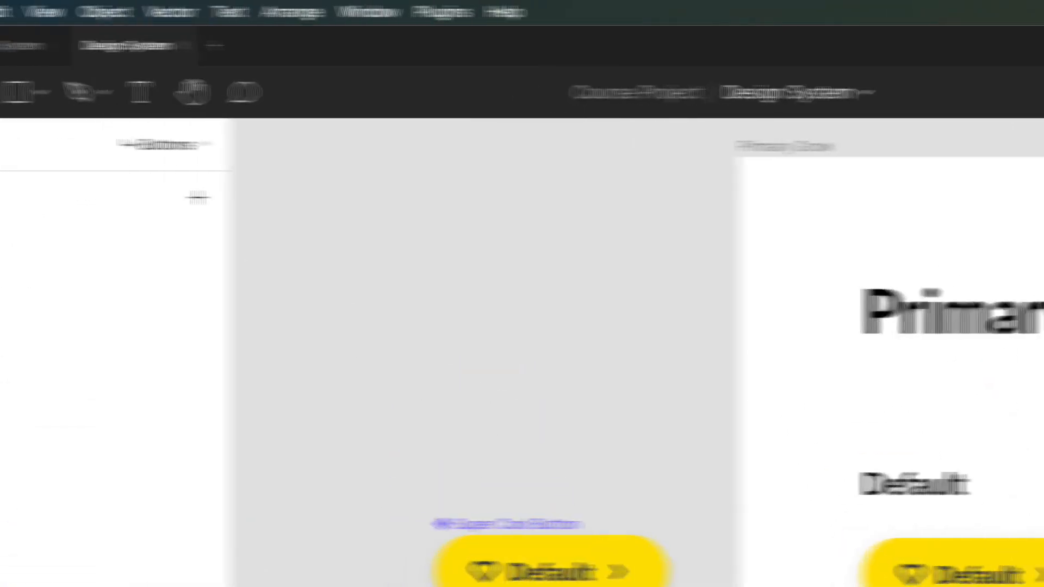
click(111, 145)
Collapse Iconography, expand the Buttons group and peek into Base Buttons and Primary Fixed.
click(51, 487)
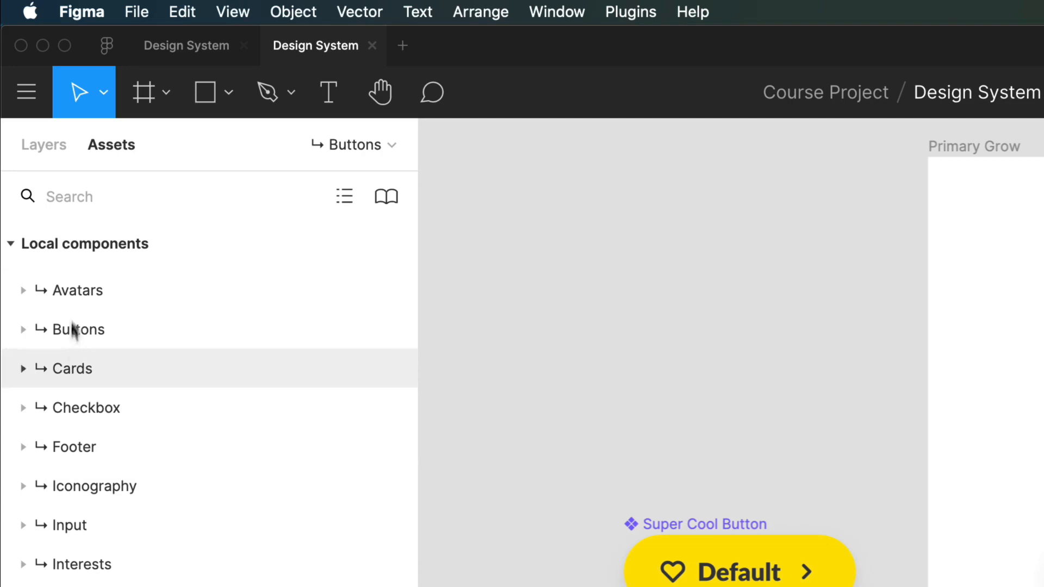
click(112, 336)
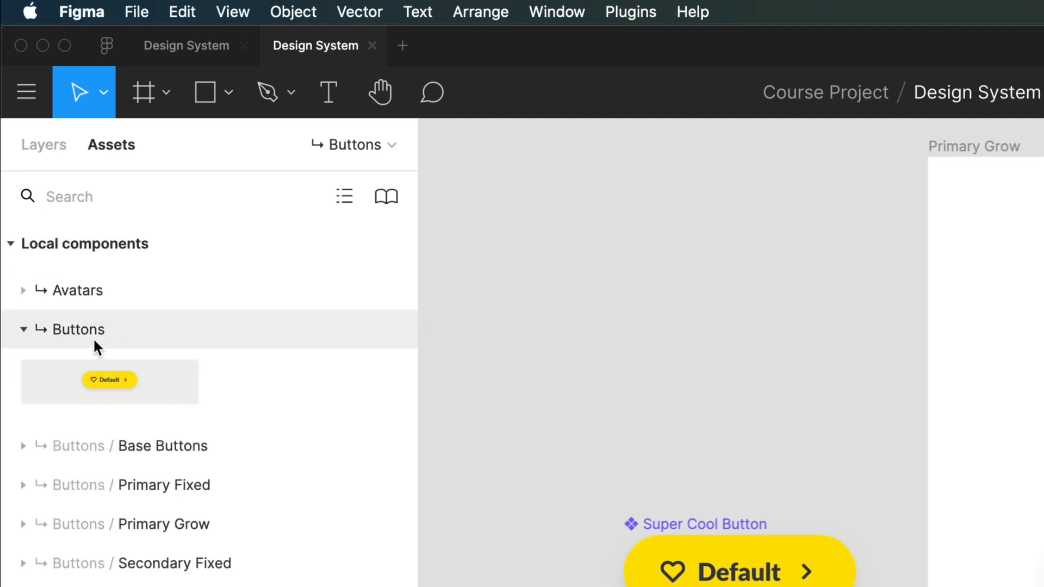
click(93, 338)
click(94, 328)
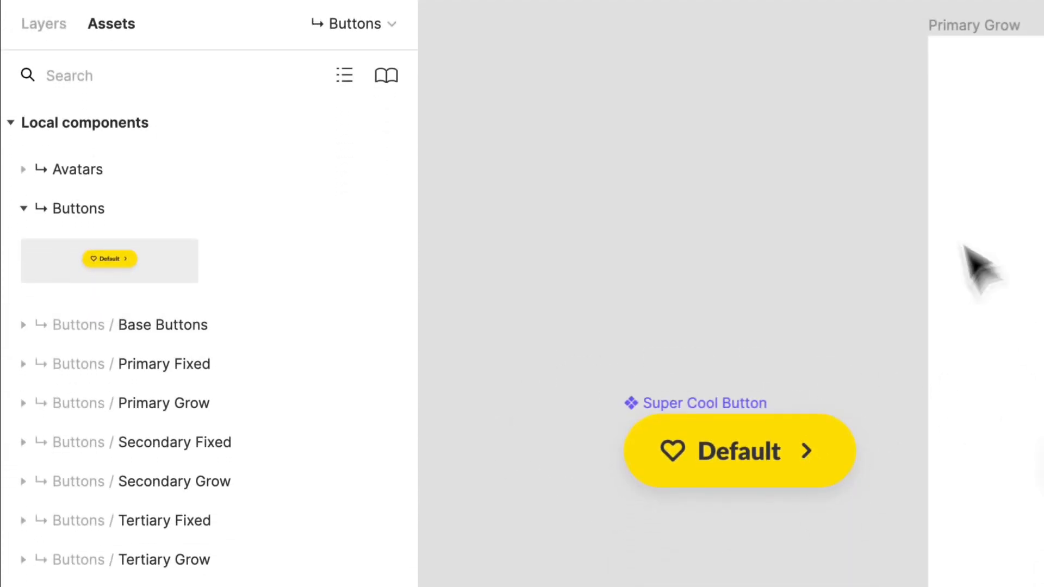
drag(977, 263, 734, 163)
scroll(653, 514, down, 5)
scroll(934, 522, down, 3)
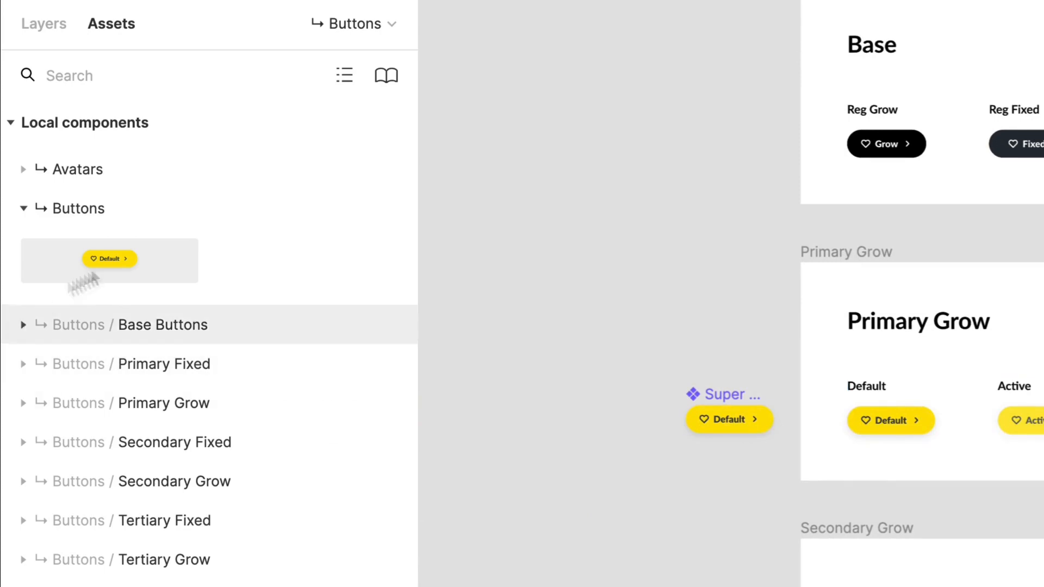
click(172, 325)
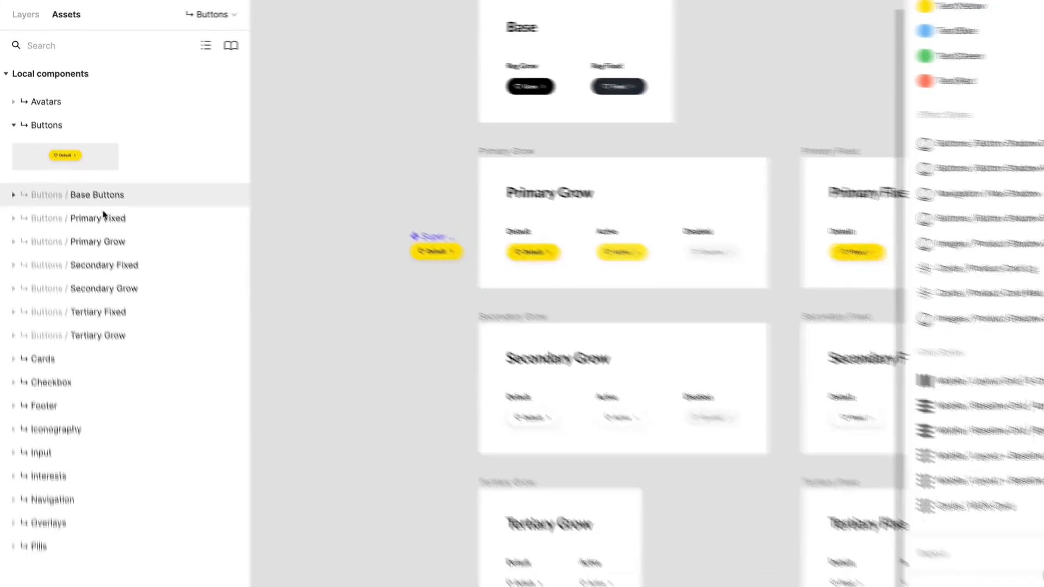
click(102, 214)
click(102, 214)
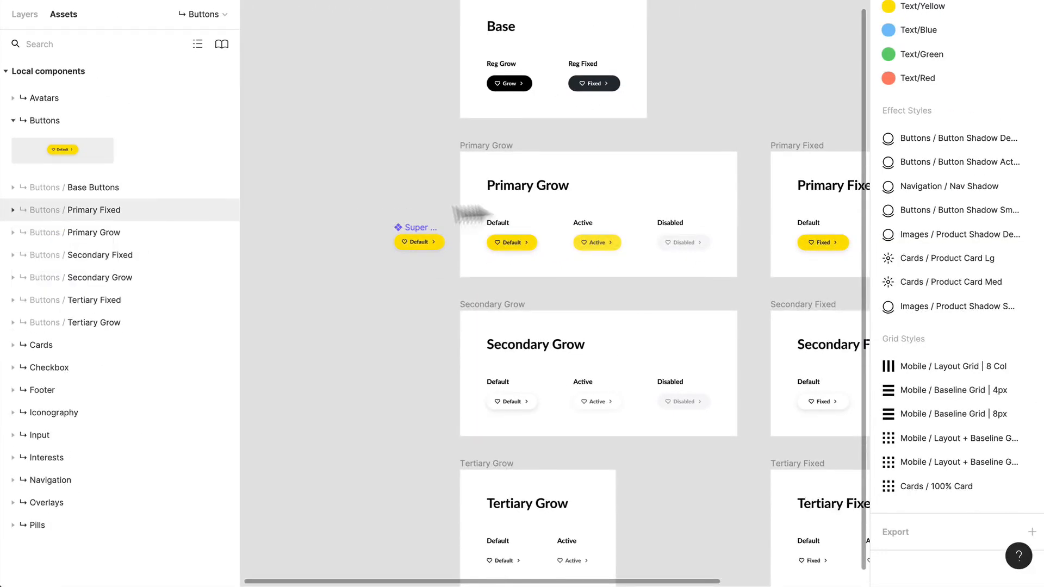
click(489, 147)
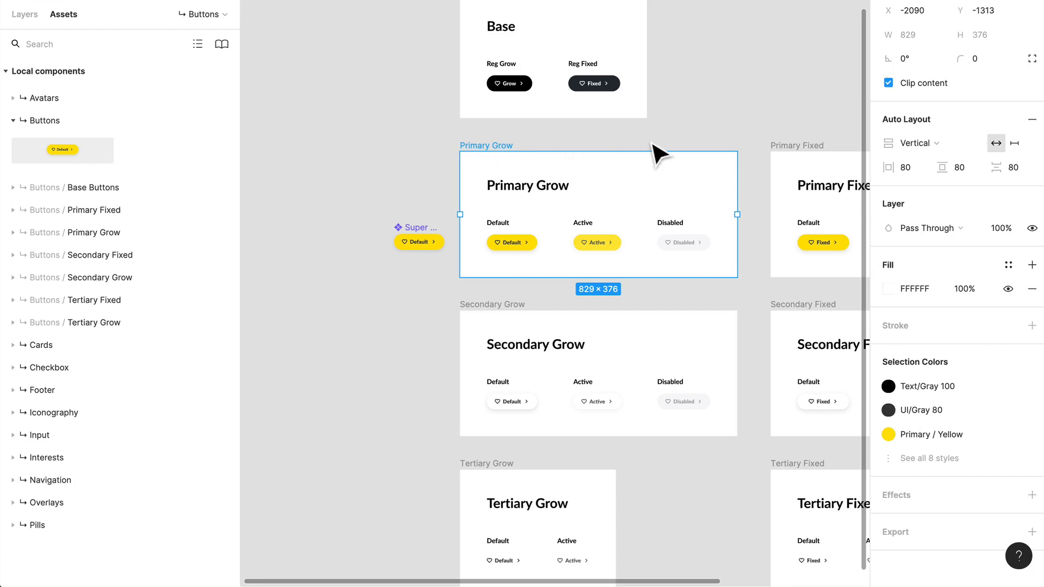
scroll(648, 152, right, 3)
click(691, 123)
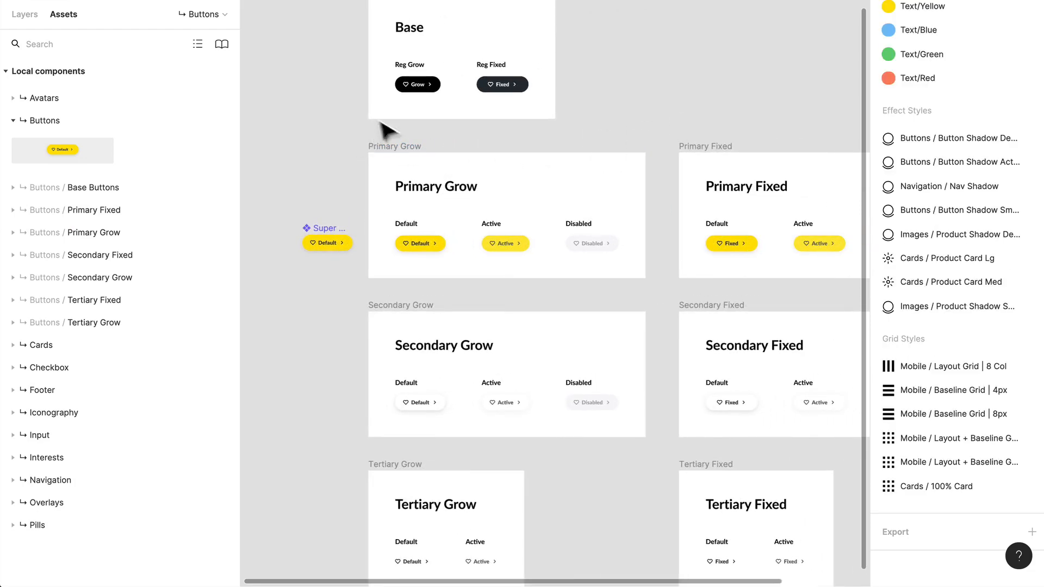
scroll(471, 187, up, 5)
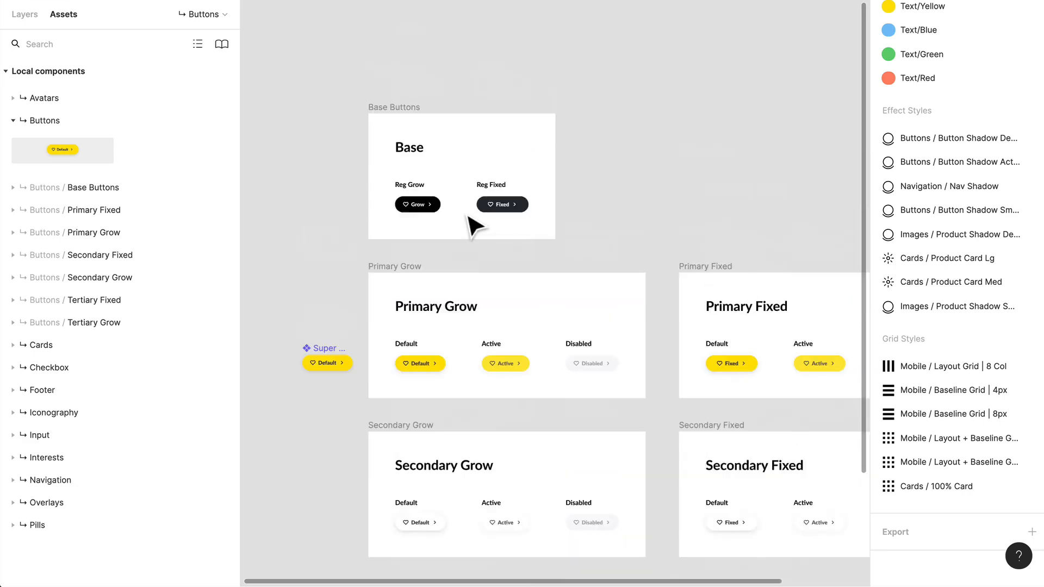
scroll(469, 221, up, 1)
scroll(771, 424, down, 4)
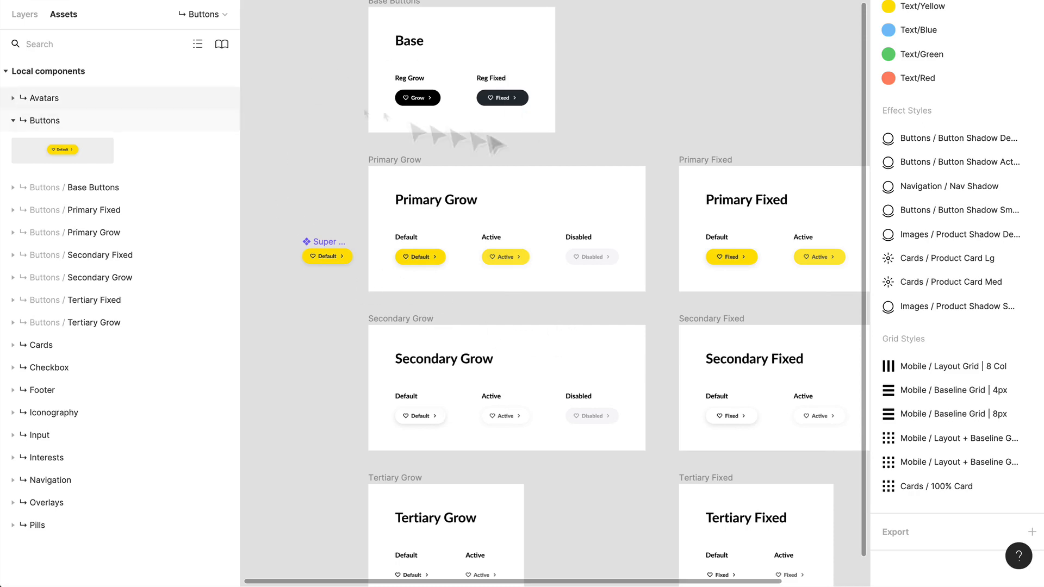
Toggle the Base Buttons, Primary Grow and Secondary Fixed subgroups open and closed.
click(74, 187)
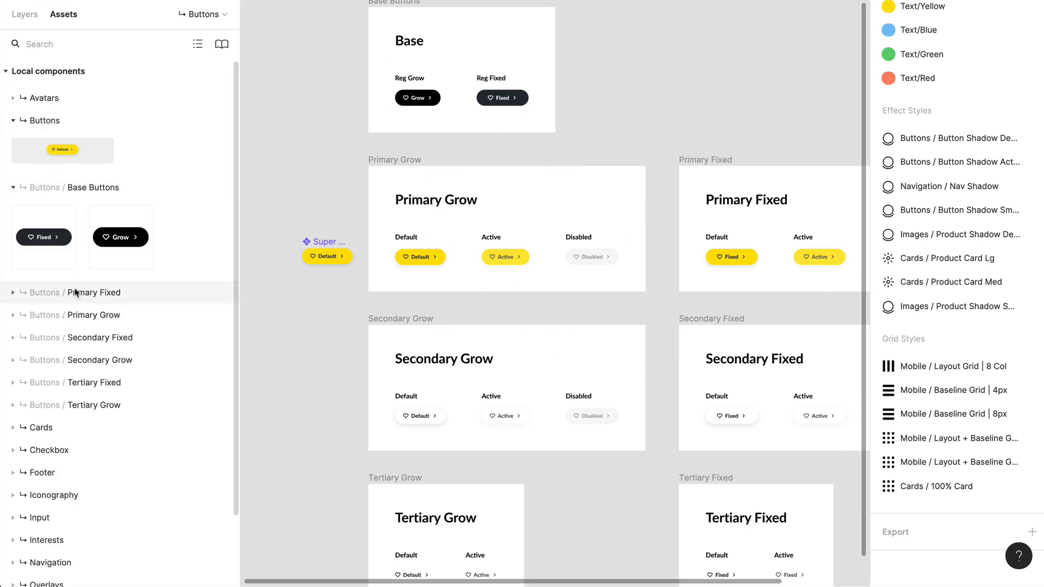
click(74, 186)
click(96, 232)
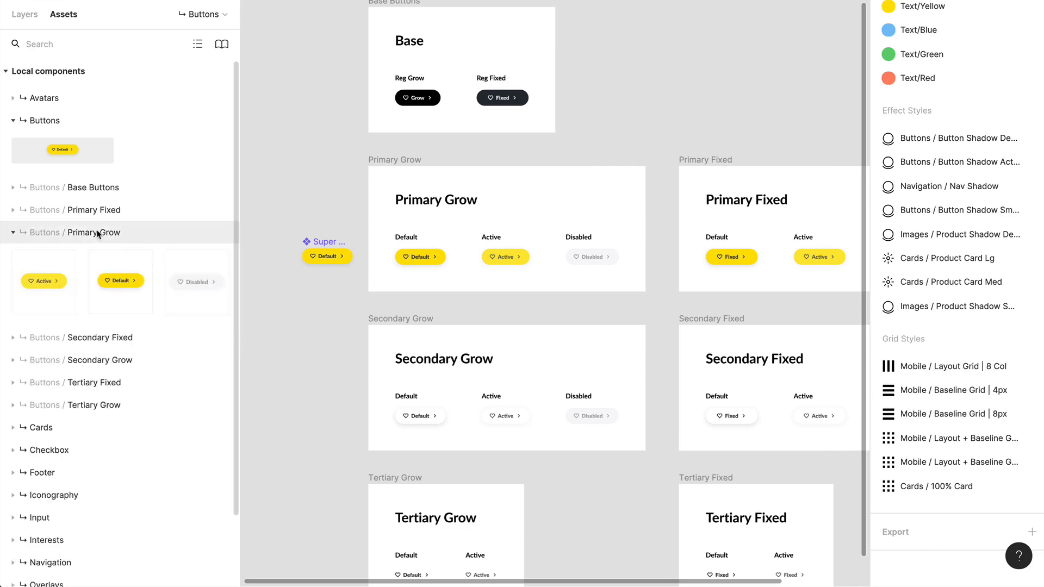
click(96, 232)
click(96, 236)
click(104, 255)
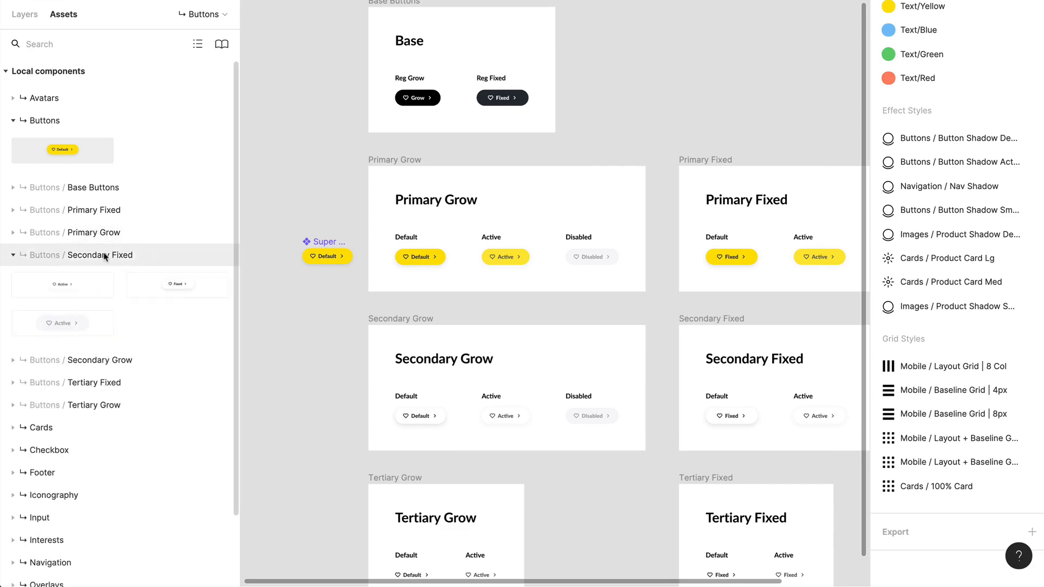
click(105, 256)
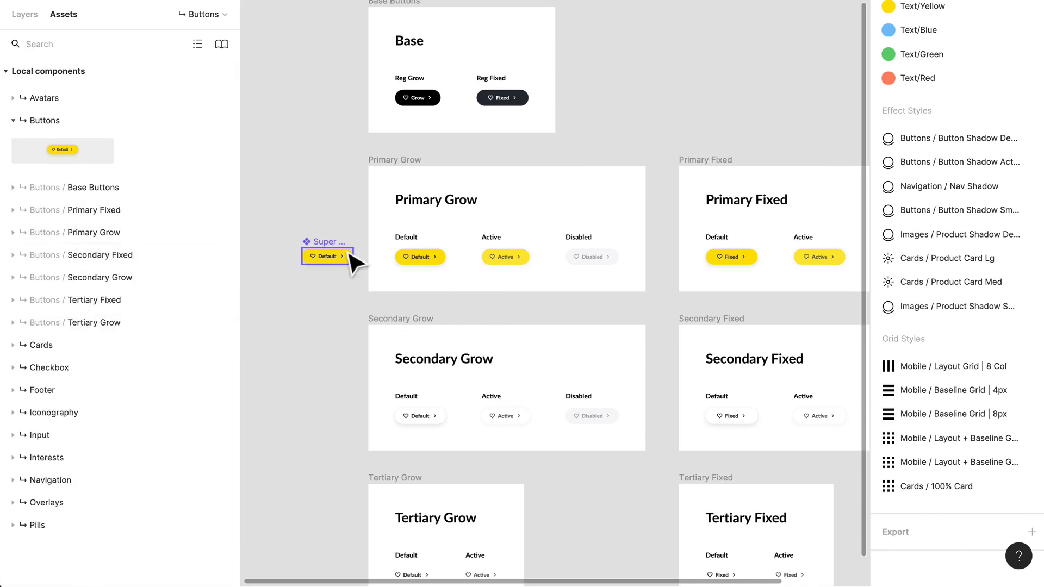
Duplicate the yellow Default button, delete the extra copy and place one below Super Cool Button.
click(325, 161)
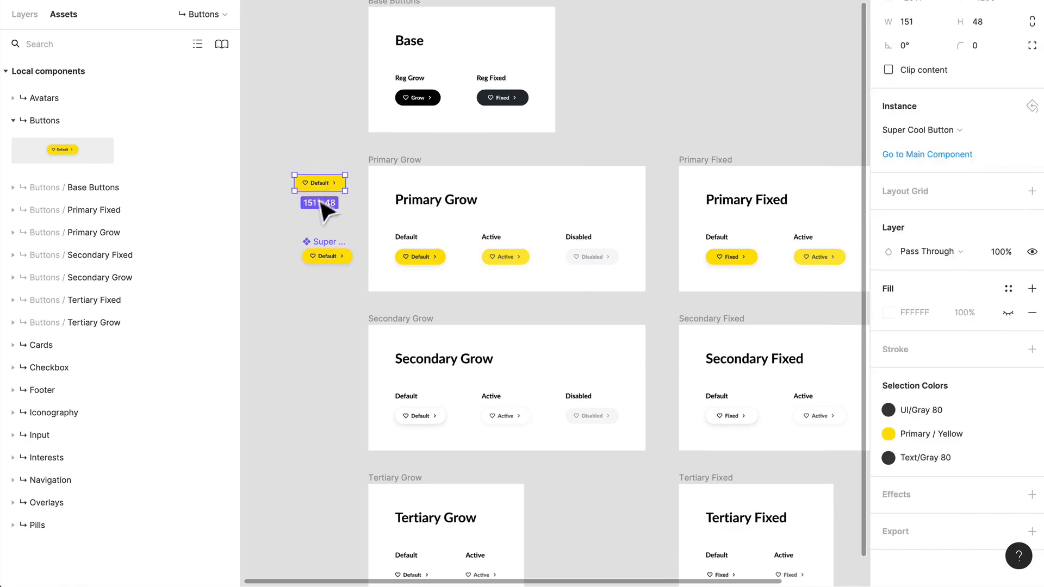
scroll(326, 181, up, 8)
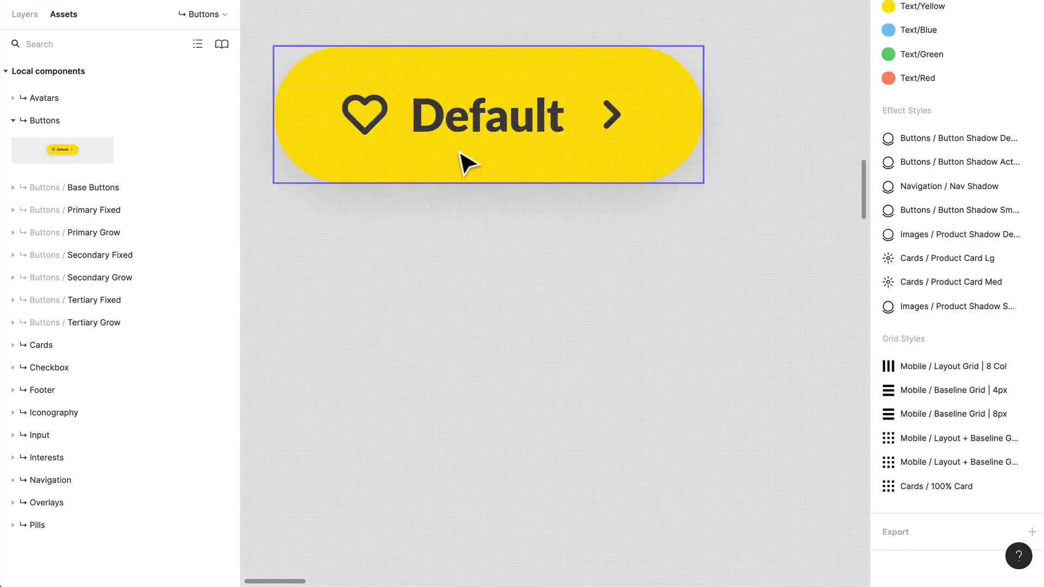
mouse_move(465, 159)
alt+mouse_down()
mouse_move(490, 318)
mouse_move(392, 253)
alt+mouse_up()
scroll(447, 274, down, 5)
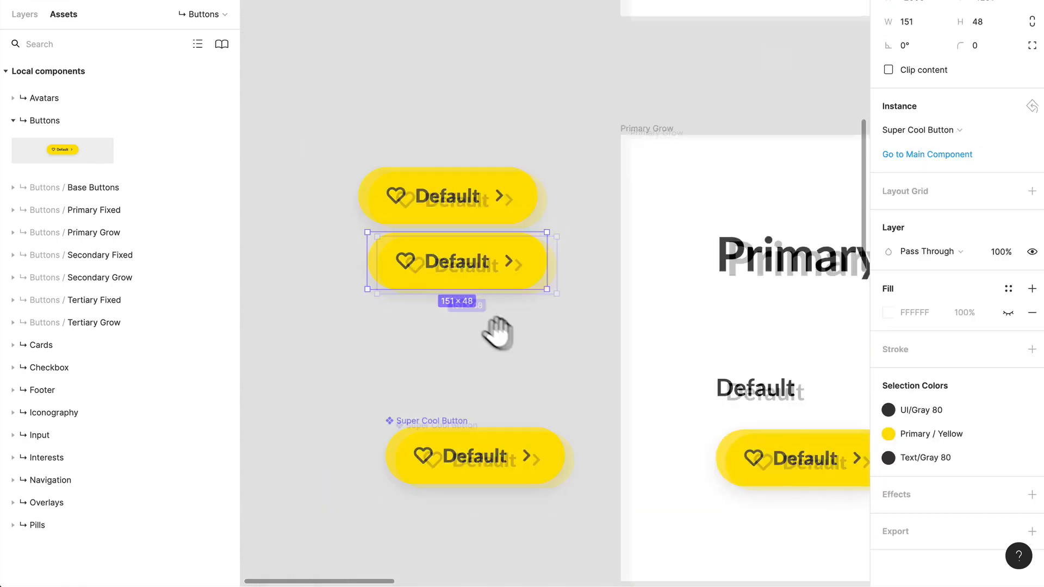
scroll(510, 281, down, 3)
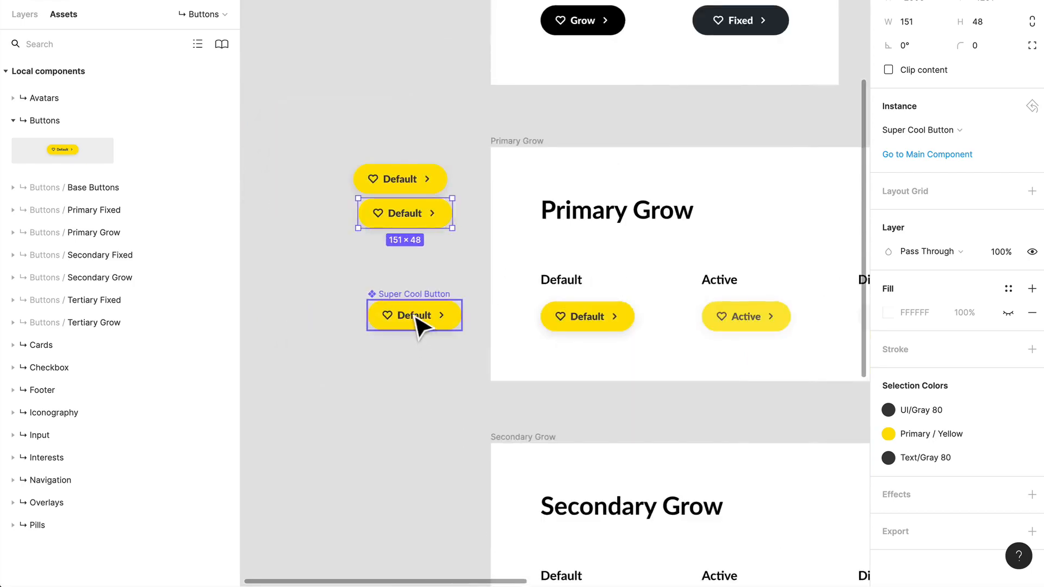
click(419, 322)
scroll(419, 321, up, 3)
drag(306, 217, 314, 245)
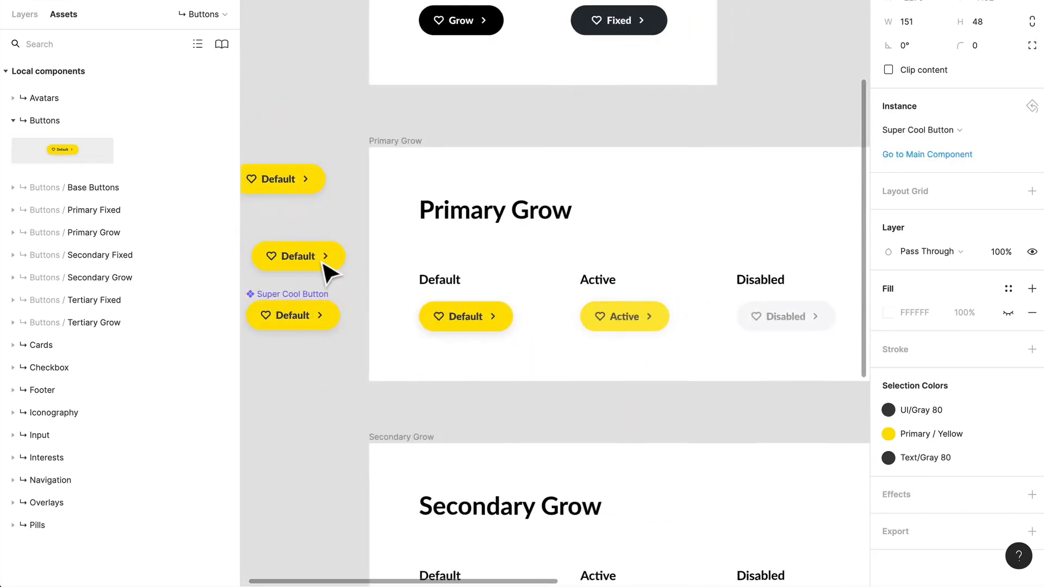
click(308, 189)
key(Delete)
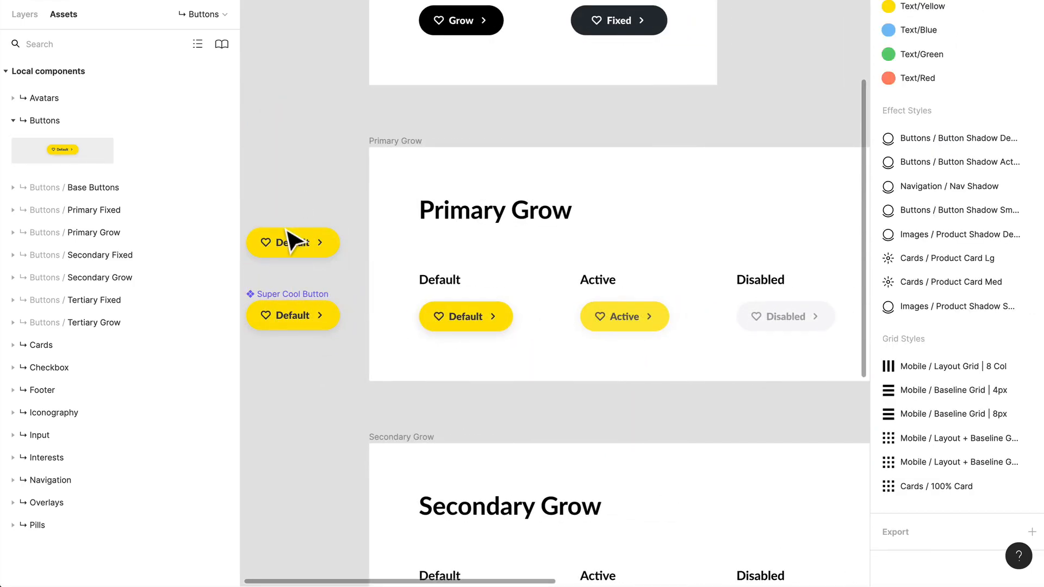
drag(292, 243, 292, 387)
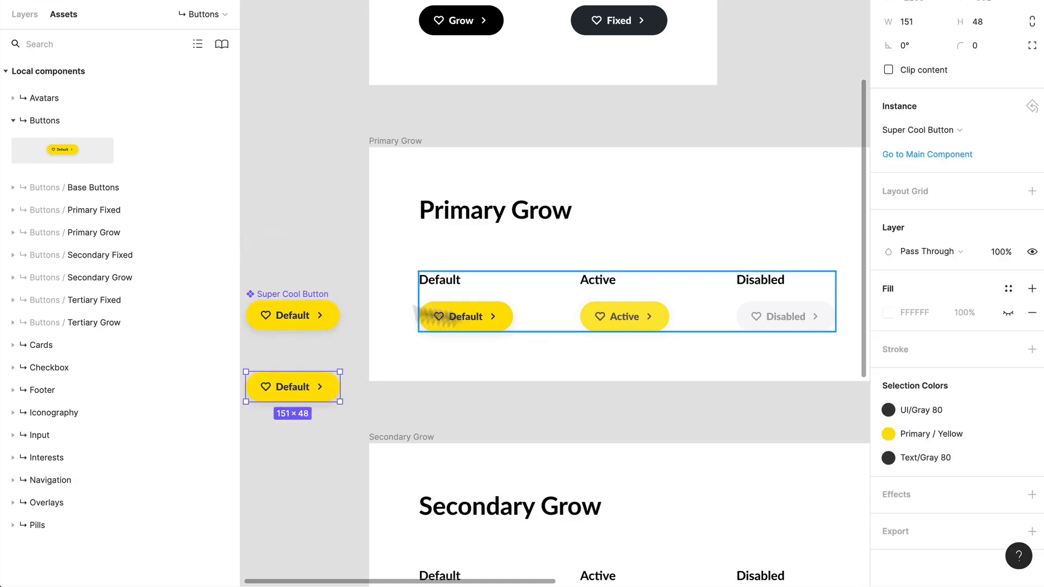
click(642, 331)
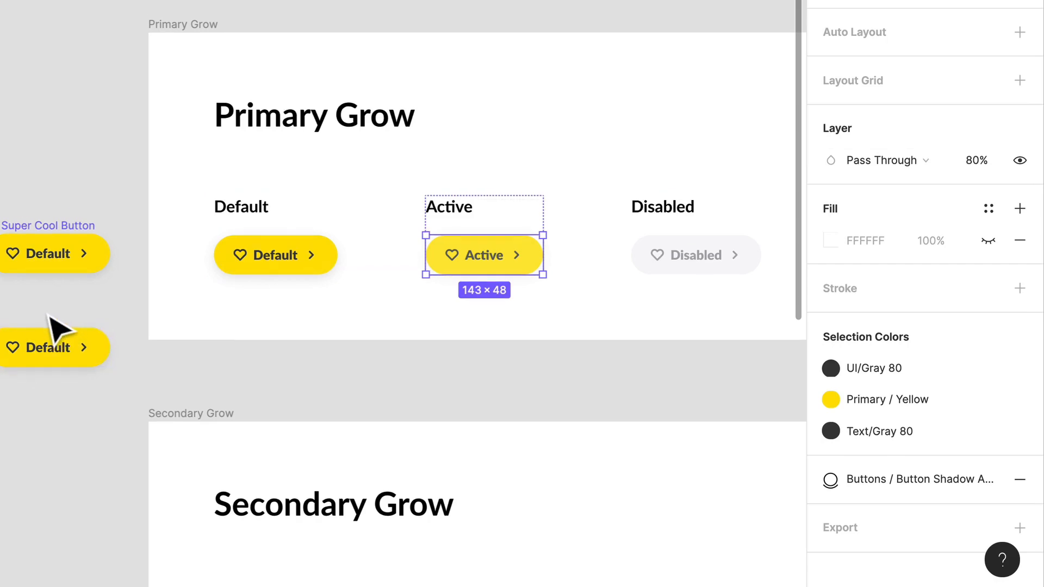
Set the lower Default copy's layer opacity to 80% and nudge it up toward the original.
drag(49, 330, 151, 200)
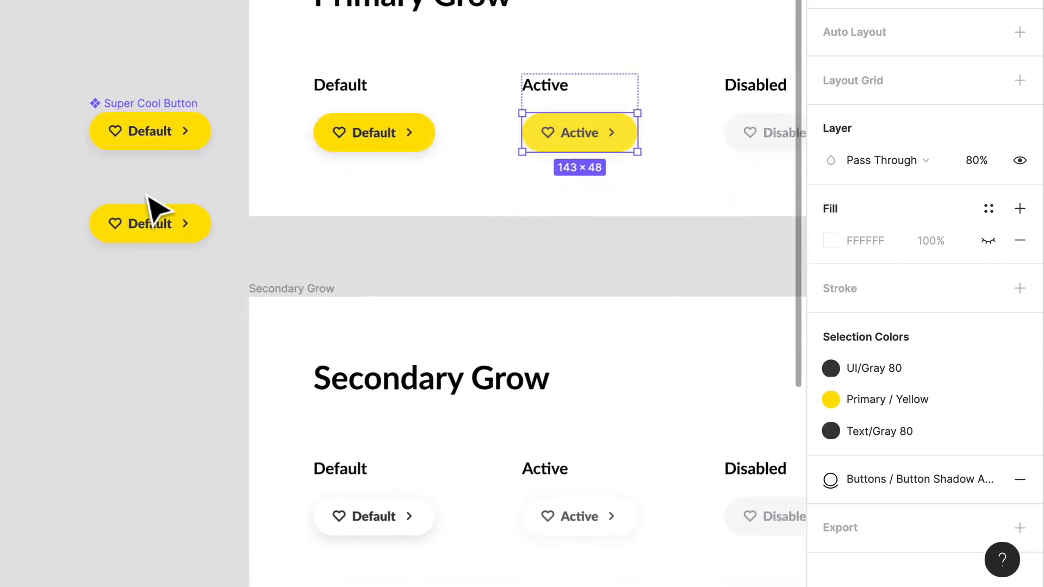
scroll(150, 204, up, 5)
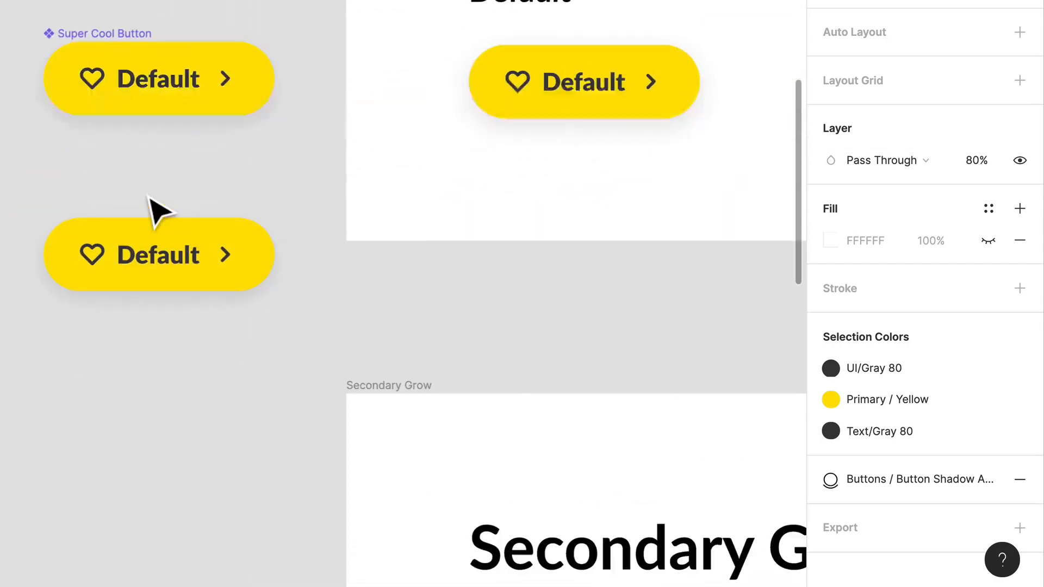
scroll(151, 204, down, 4)
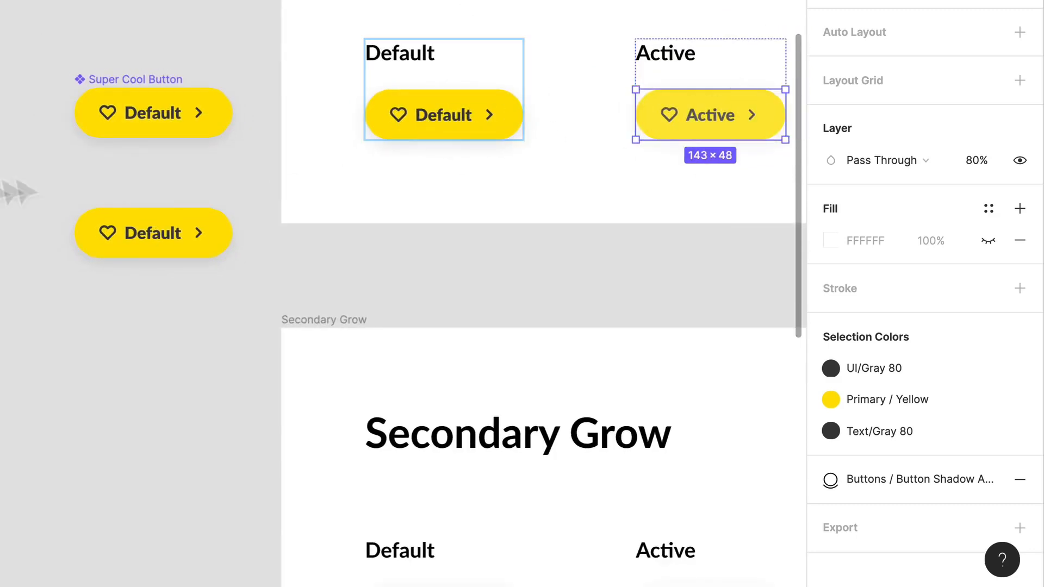
click(204, 249)
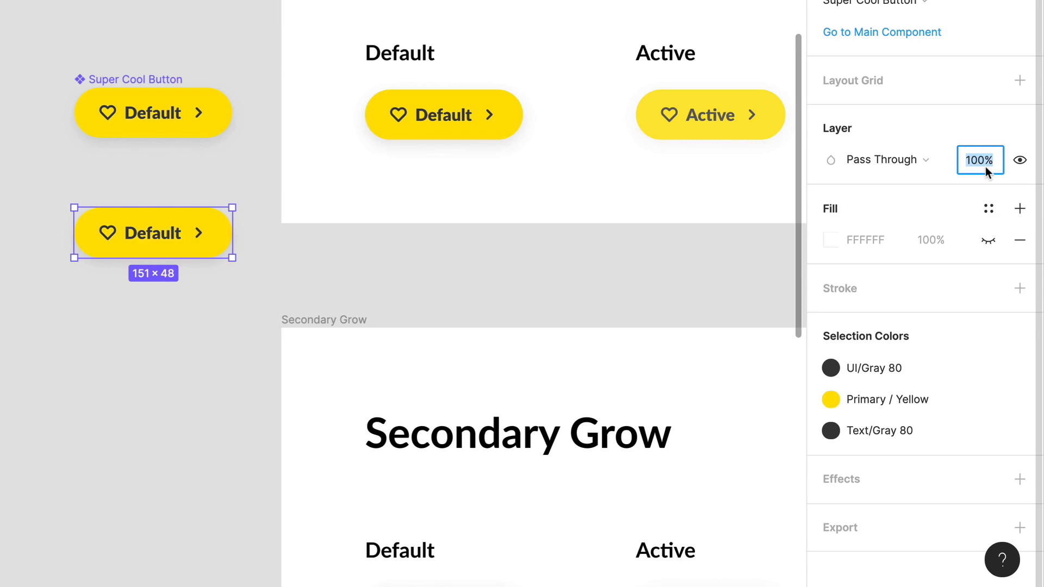
text(80)
key(Return)
click(204, 233)
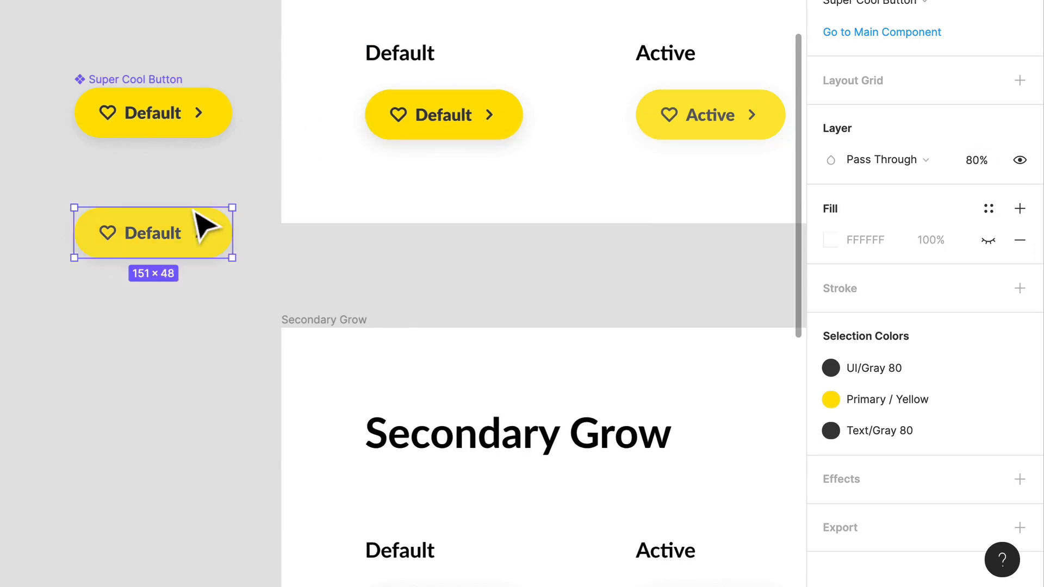
drag(204, 249, 204, 208)
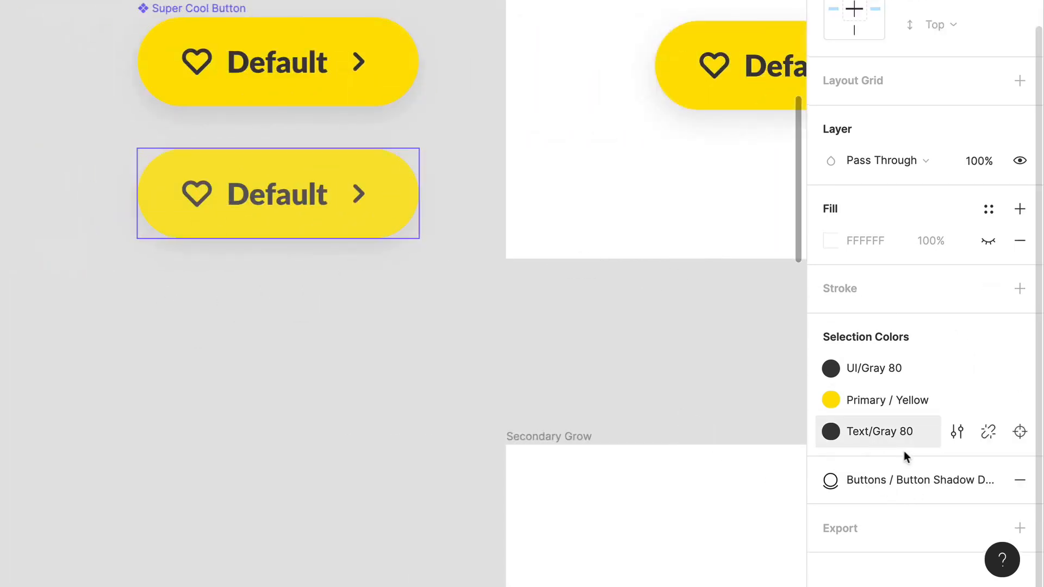
Swap the copy's effect style to Buttons / Button Shadow Active.
click(890, 482)
click(923, 391)
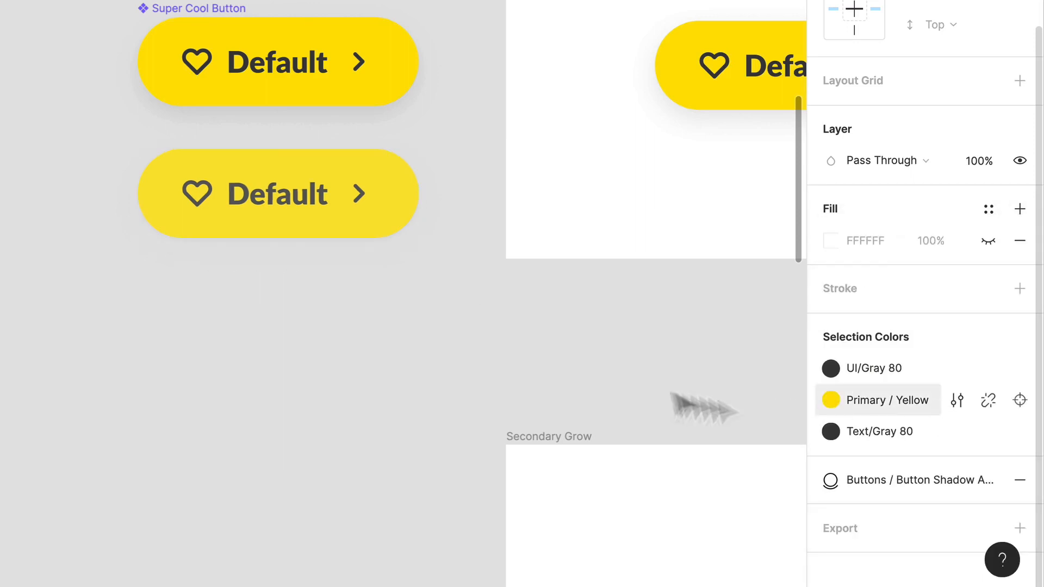
click(400, 359)
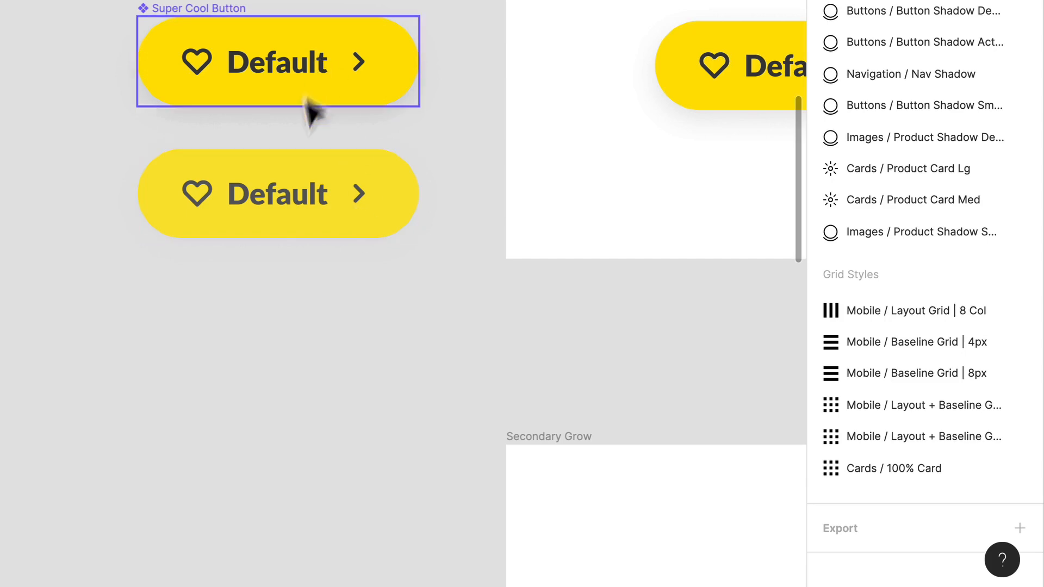
click(326, 237)
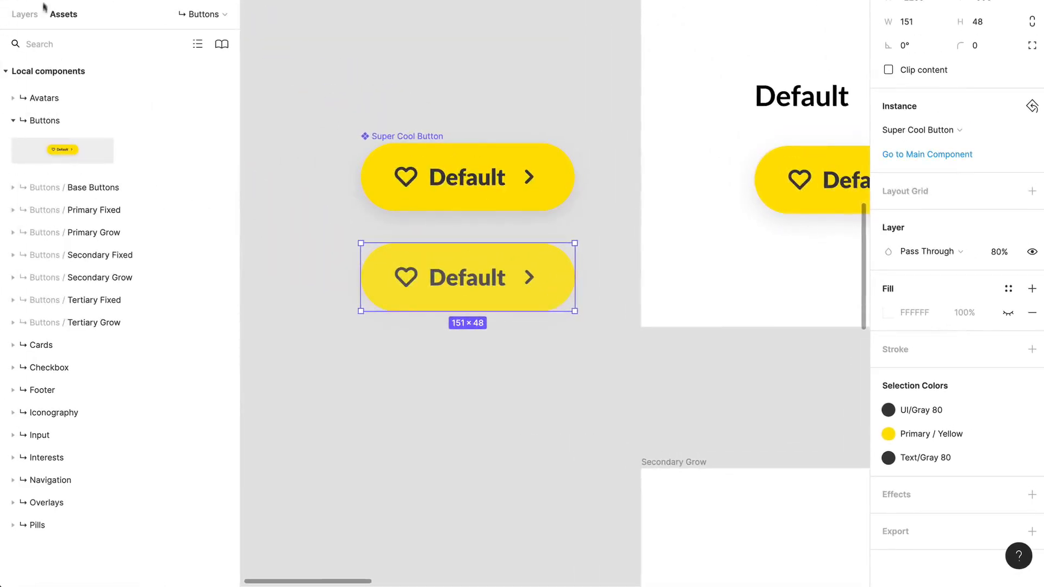
Locate the lower button copy in the layer tree and detach it from its main component.
click(26, 14)
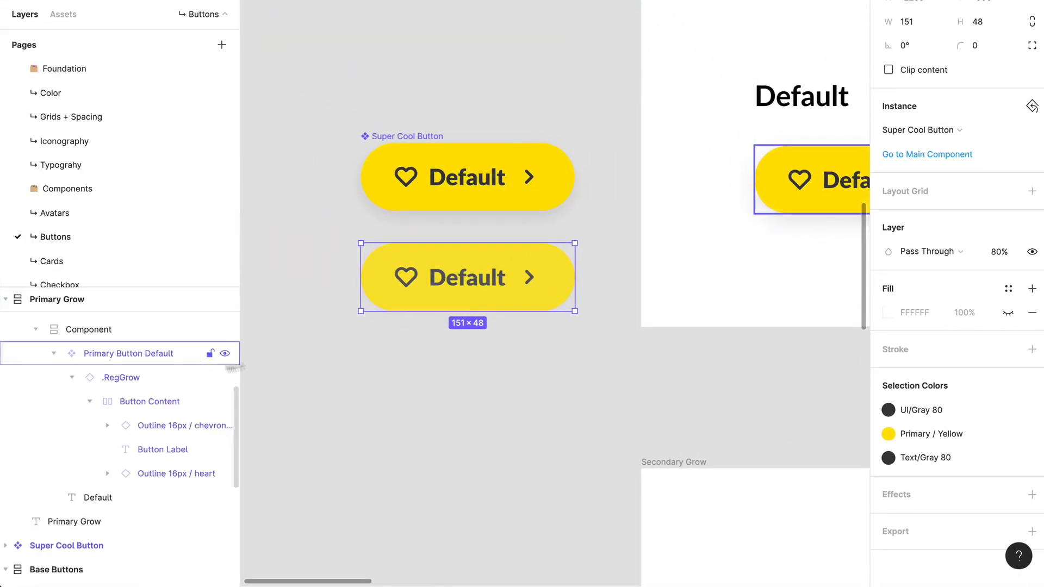
click(492, 278)
mouse_move(114, 352)
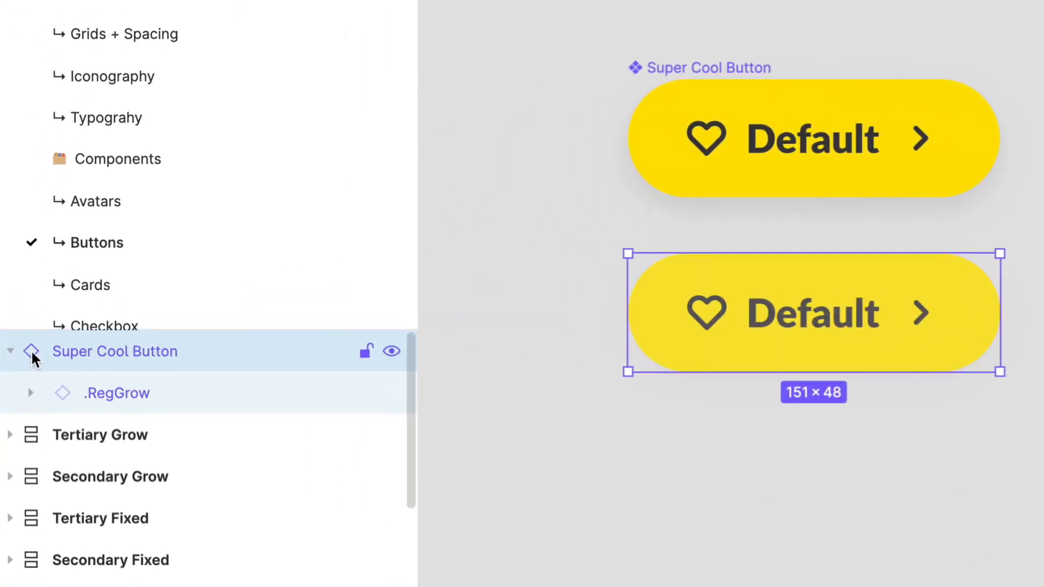
click(820, 142)
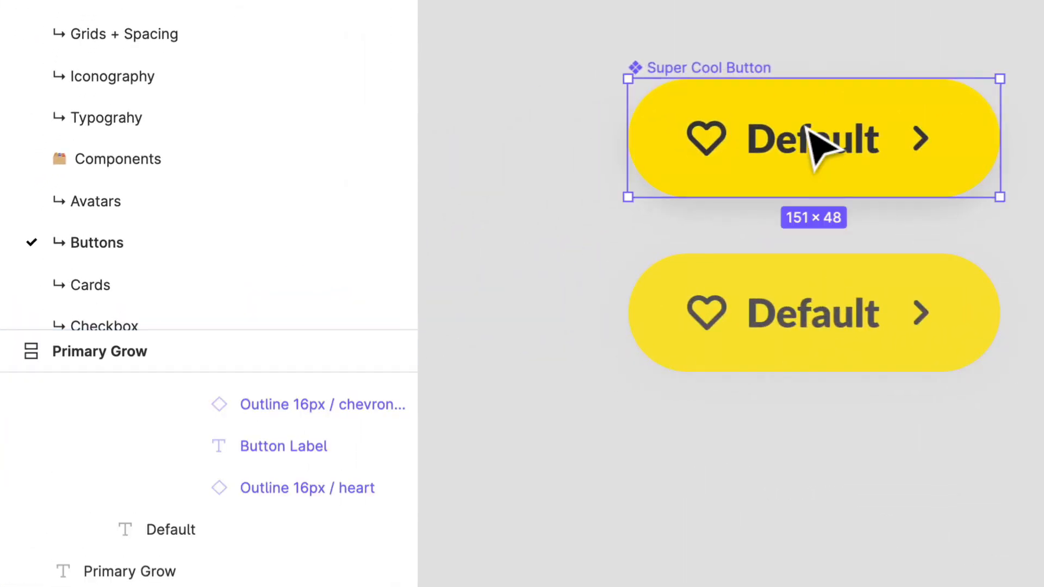
click(755, 339)
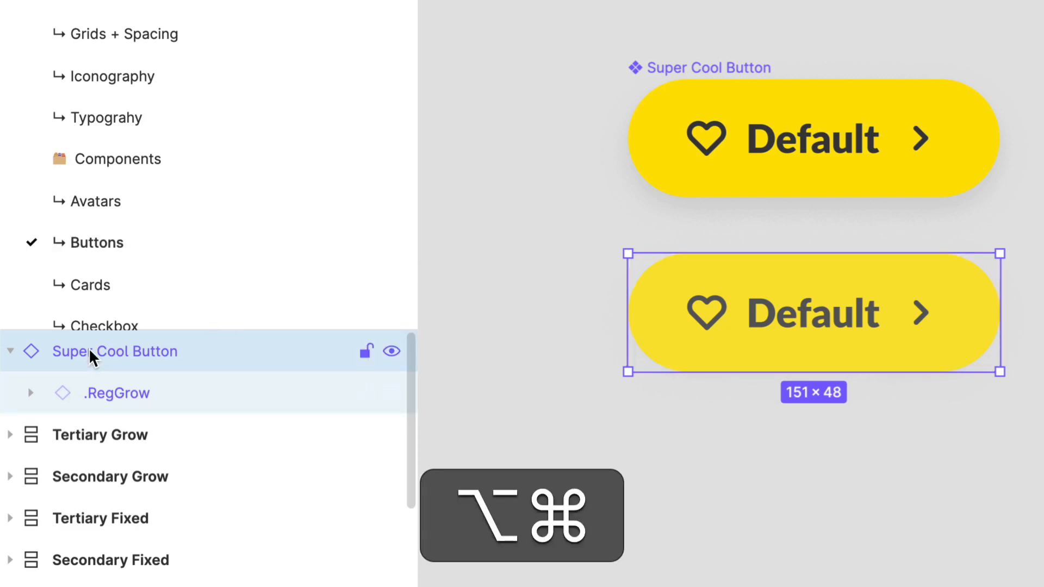
key(alt+super+b)
Rename the copy 'Super Cool Button Active' and turn it into its own component.
double_click(93, 356)
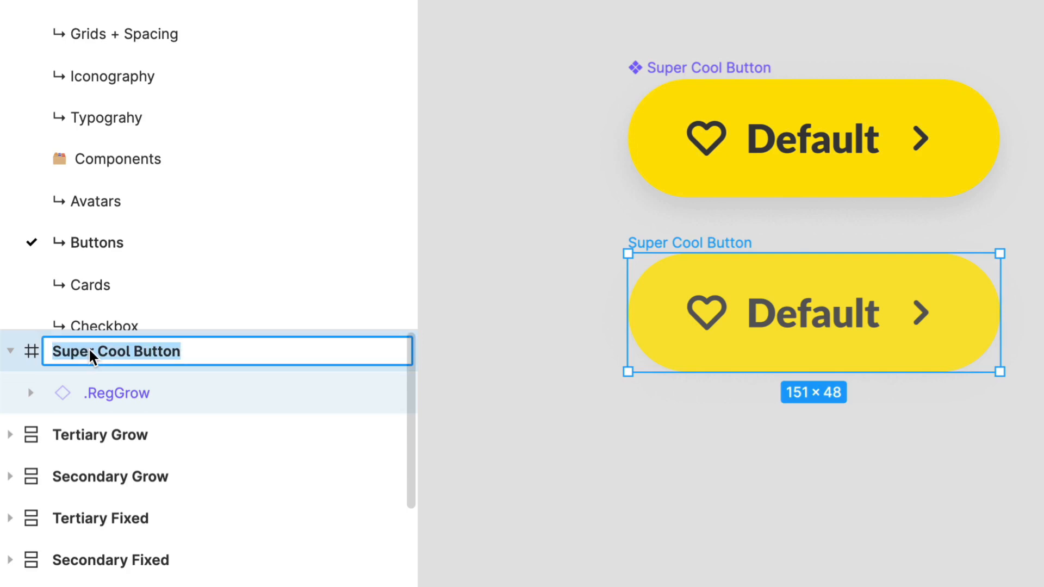
key(Right)
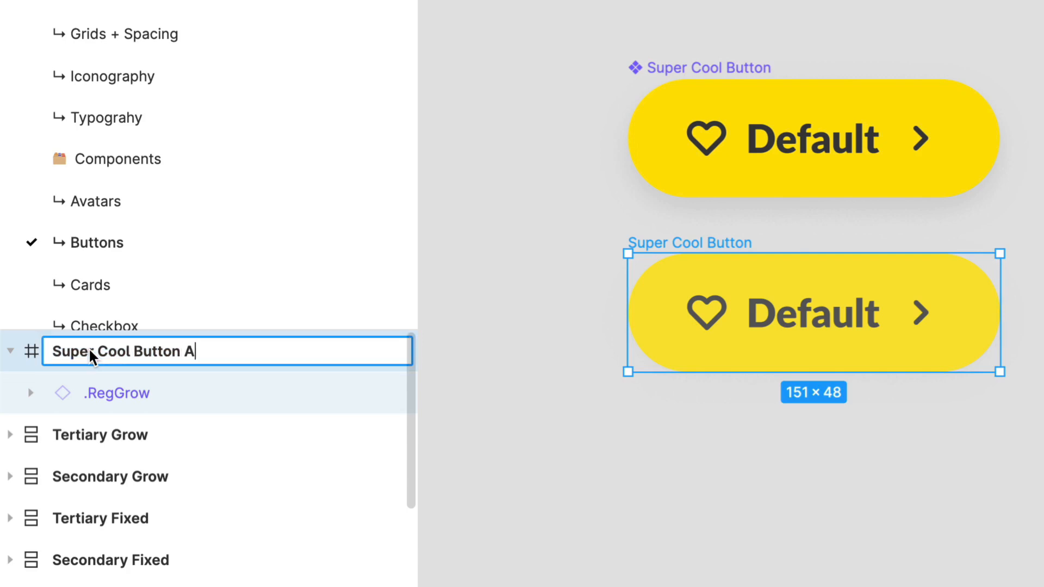
text(ve)
key(Return)
key(alt+super+k)
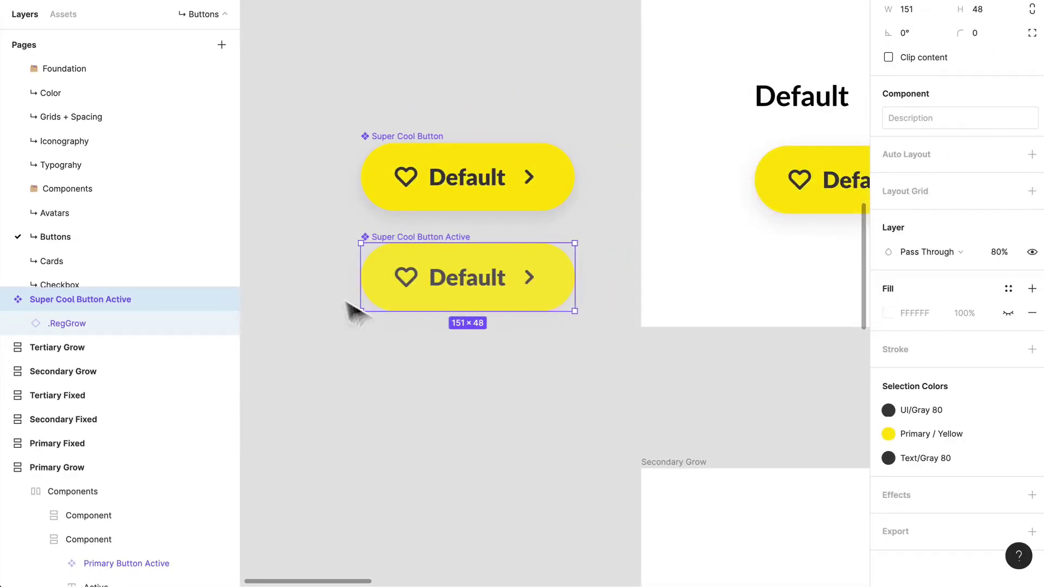
click(346, 311)
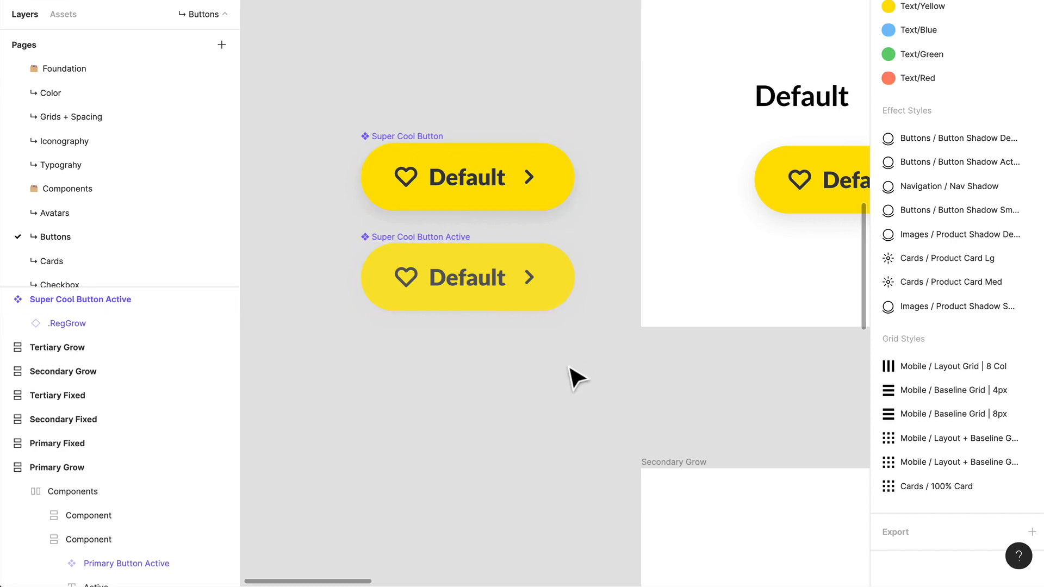
scroll(576, 377, down, 1)
Add a prototype interaction on Super Cool Button linked to Super Cool Button Active.
drag(652, 367, 489, 359)
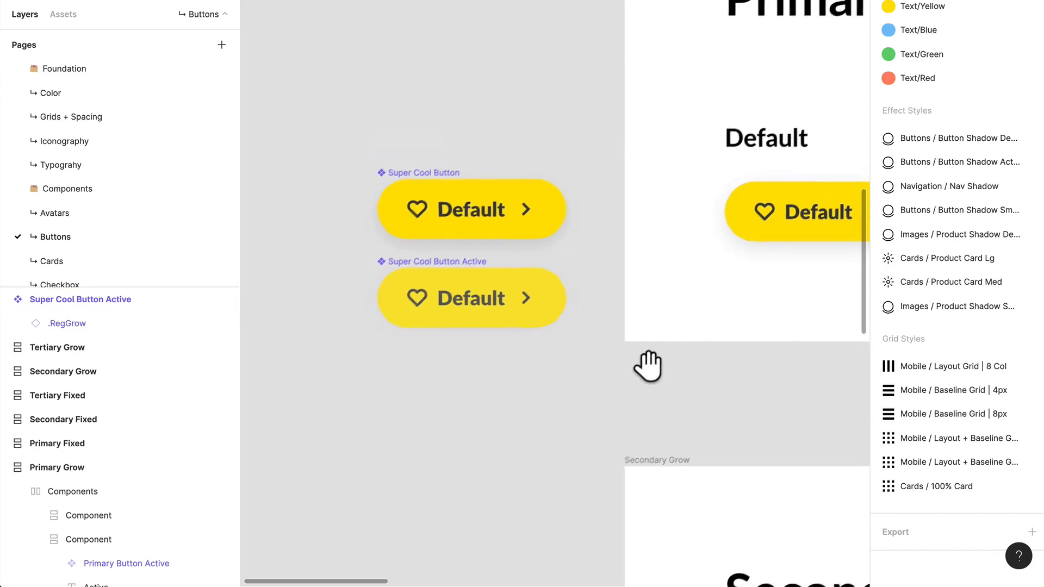
click(307, 245)
click(421, 292)
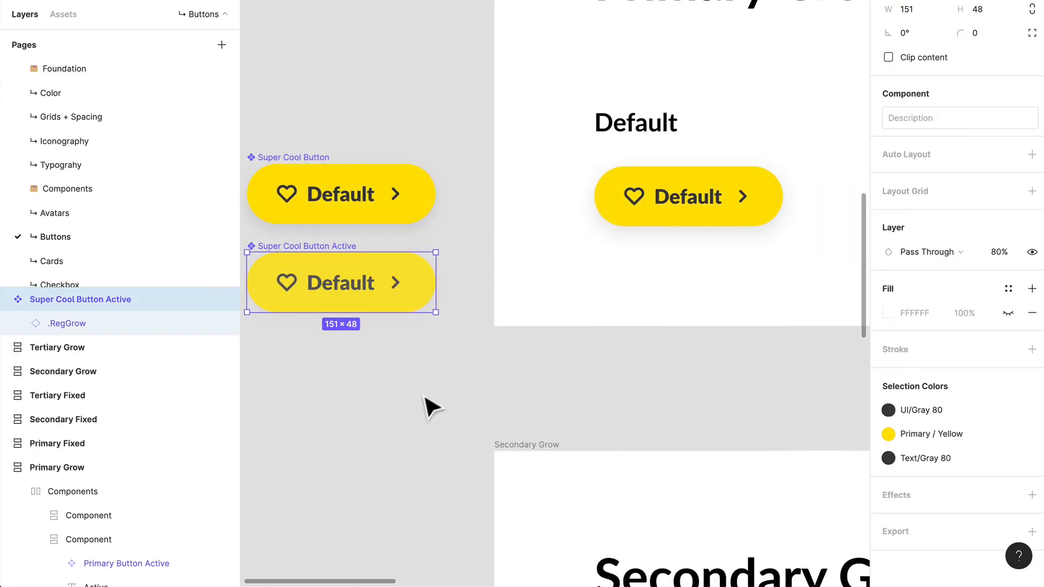
click(429, 406)
click(393, 192)
click(416, 292)
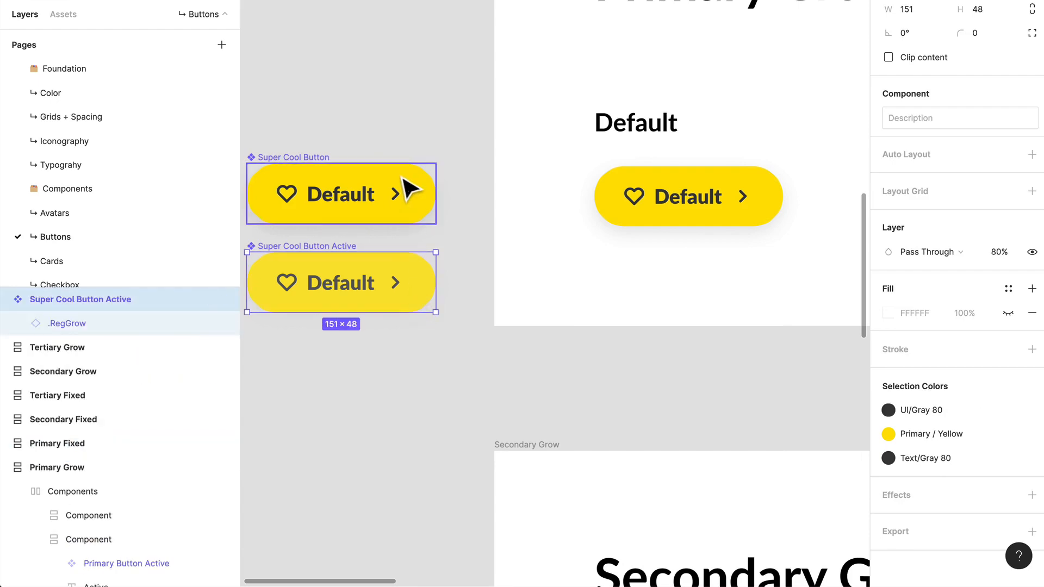
click(402, 196)
mouse_move(359, 90)
mouse_down()
mouse_move(374, 74)
mouse_move(368, 60)
mouse_up()
scroll(916, 73, up, 4)
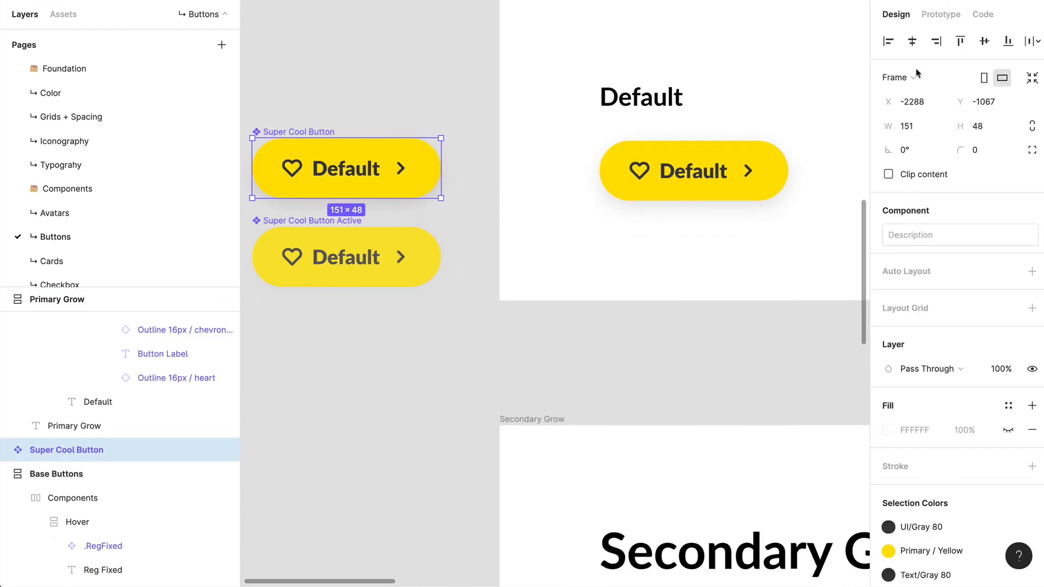
click(940, 14)
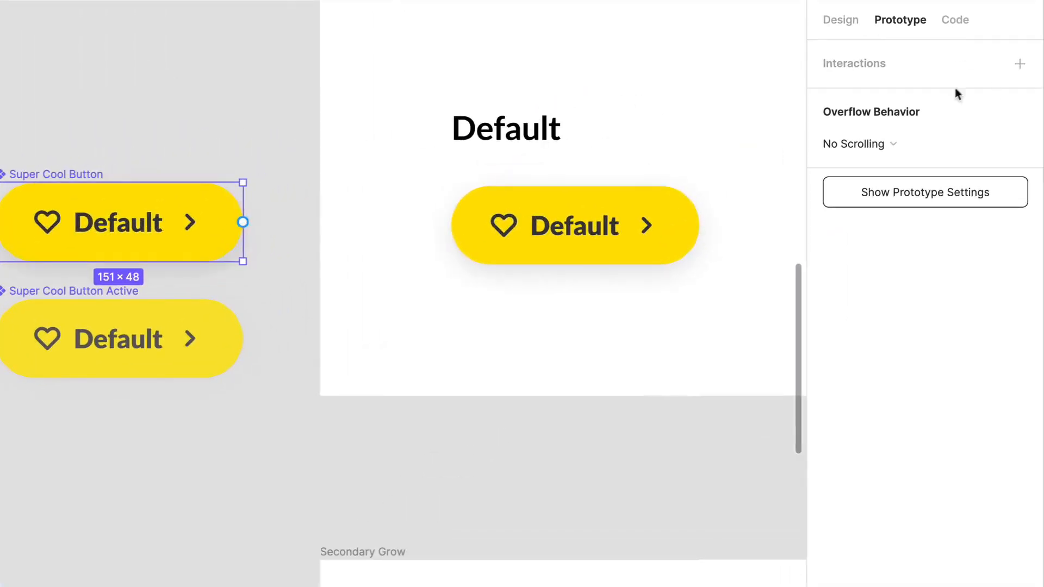
click(1019, 64)
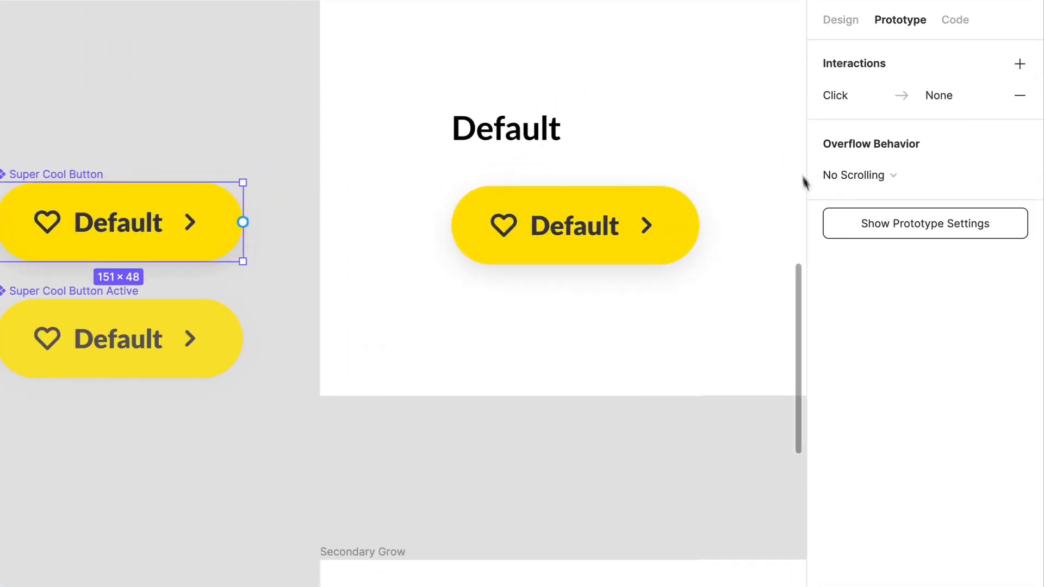
drag(243, 222, 228, 356)
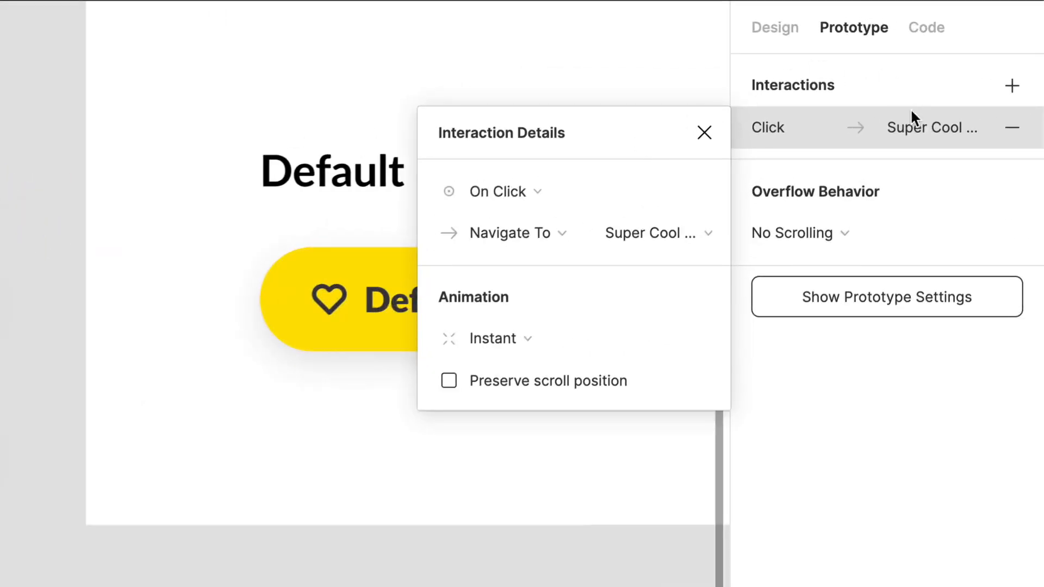
Set the interaction to Mouse Down, Swap With Super Cool Button Active, using Smart Animate.
click(505, 191)
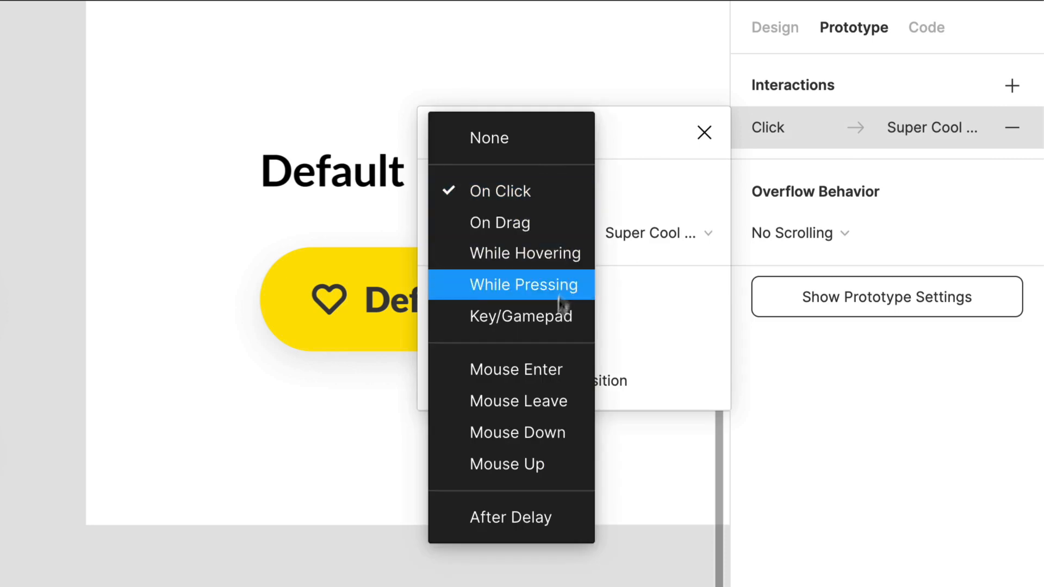
click(522, 433)
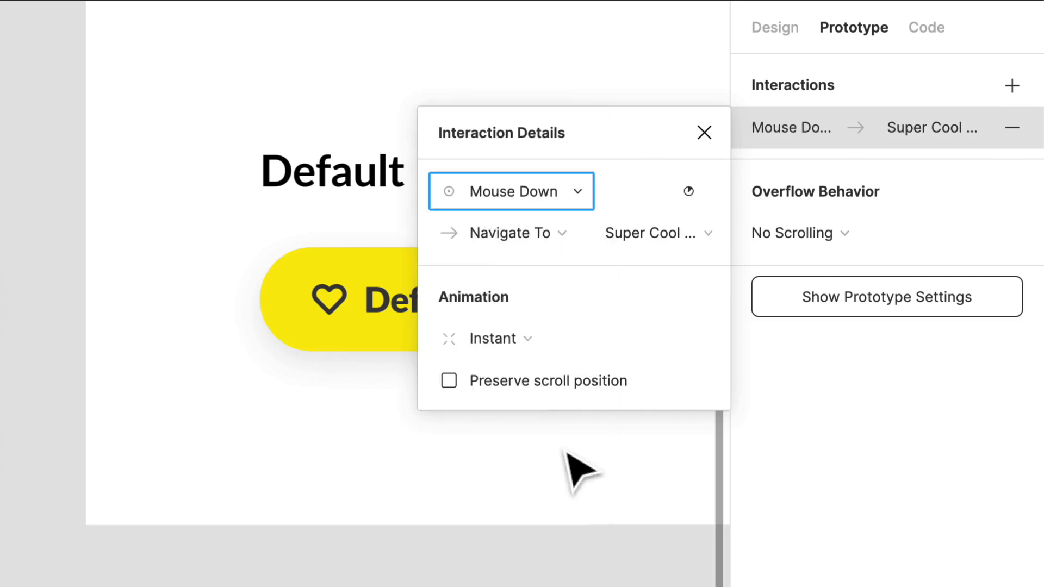
click(548, 242)
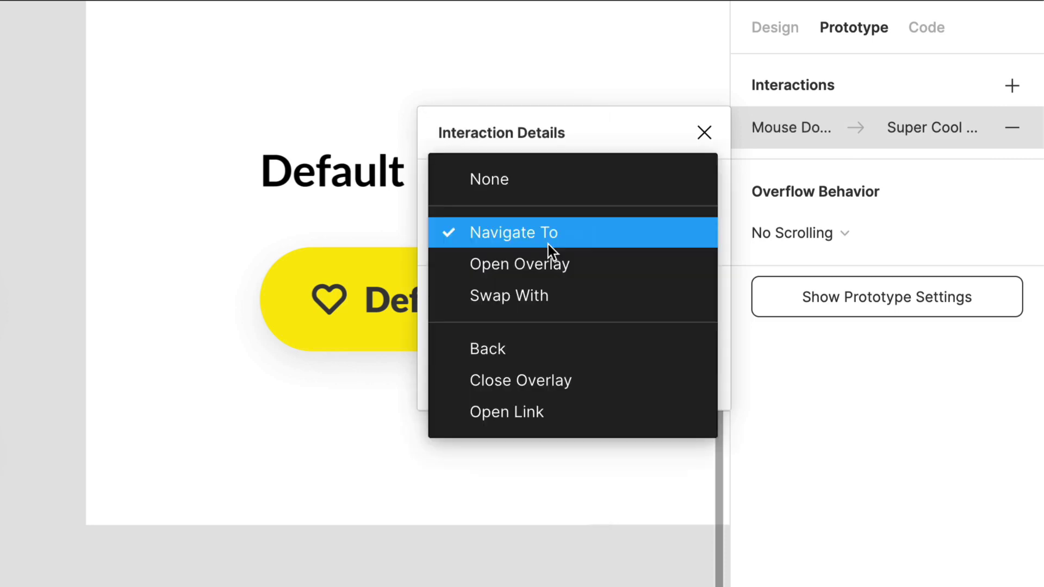
click(551, 304)
click(647, 233)
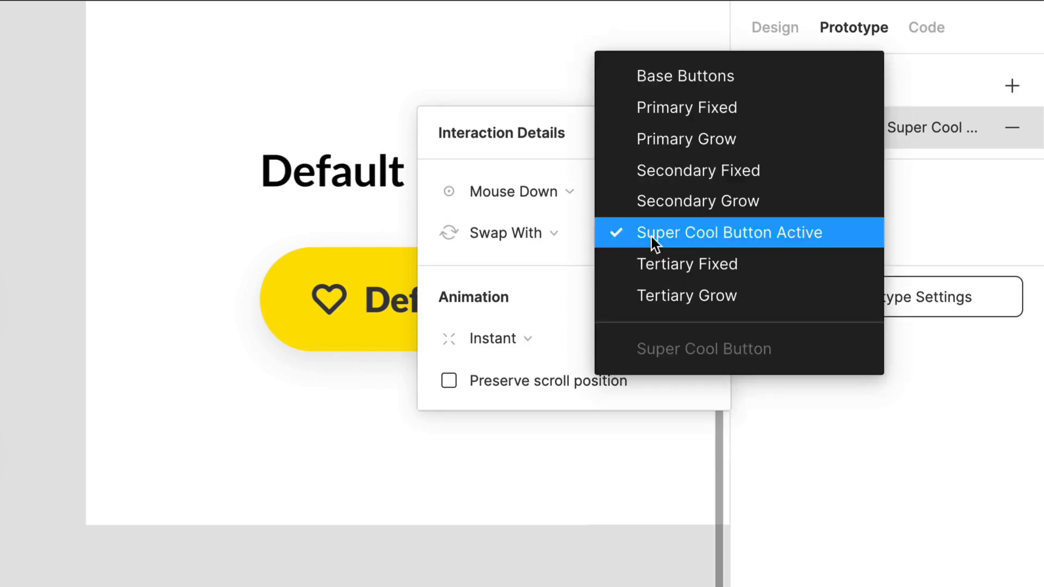
click(652, 237)
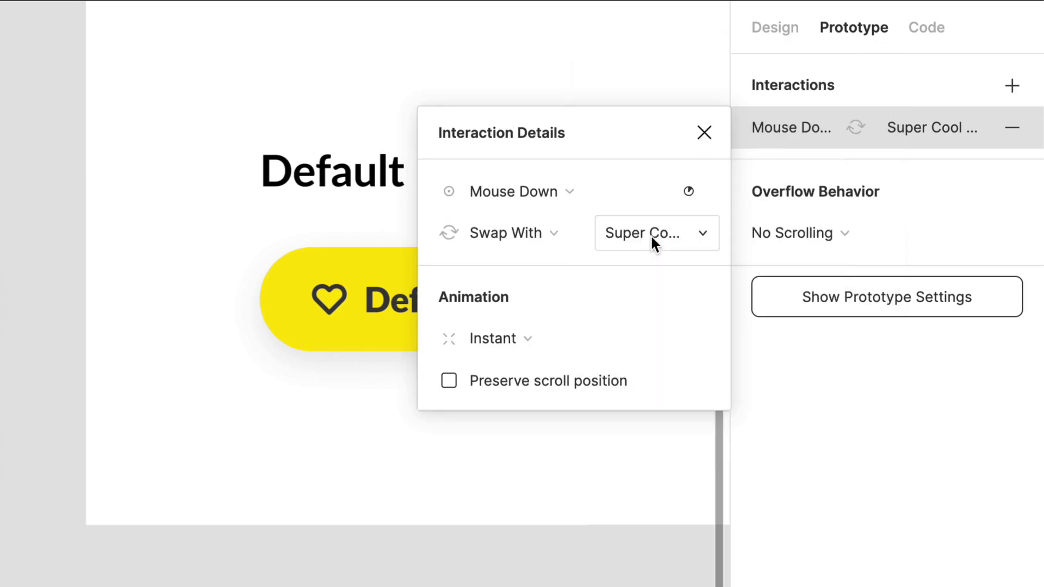
click(510, 338)
click(567, 403)
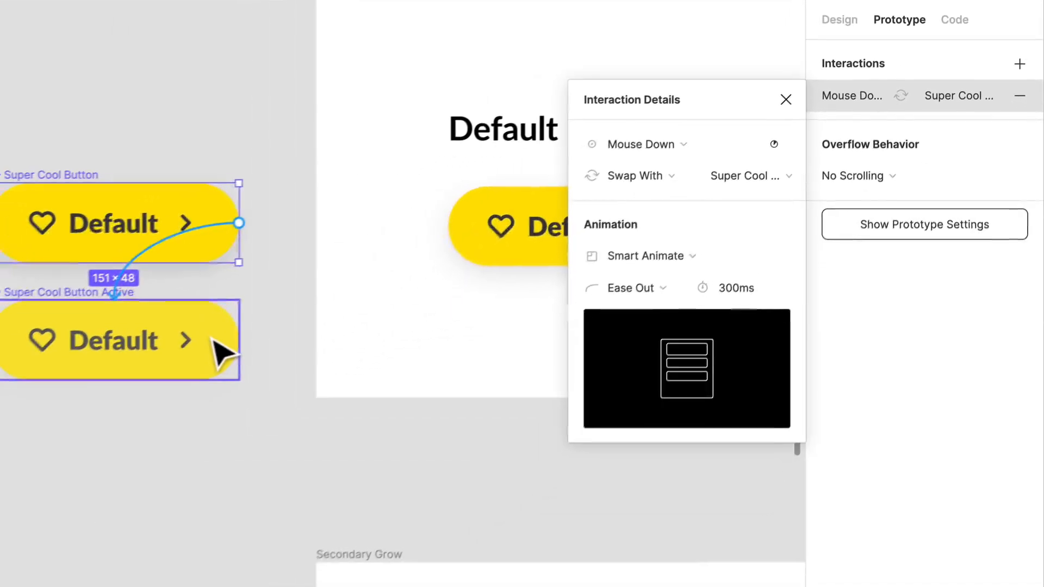
Reopen the swap interaction and change its animation to Dissolve.
click(224, 343)
click(139, 224)
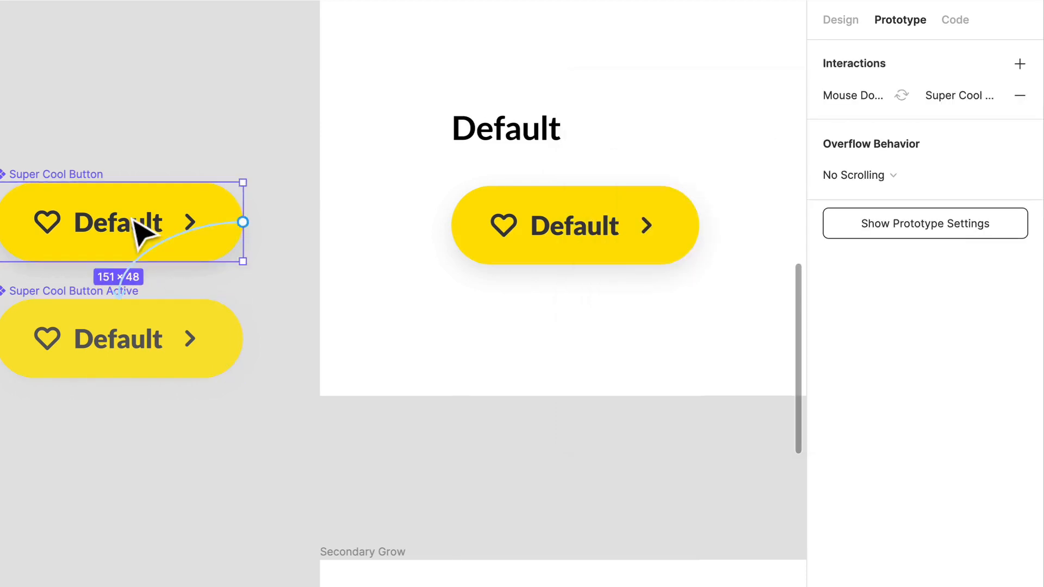
click(127, 306)
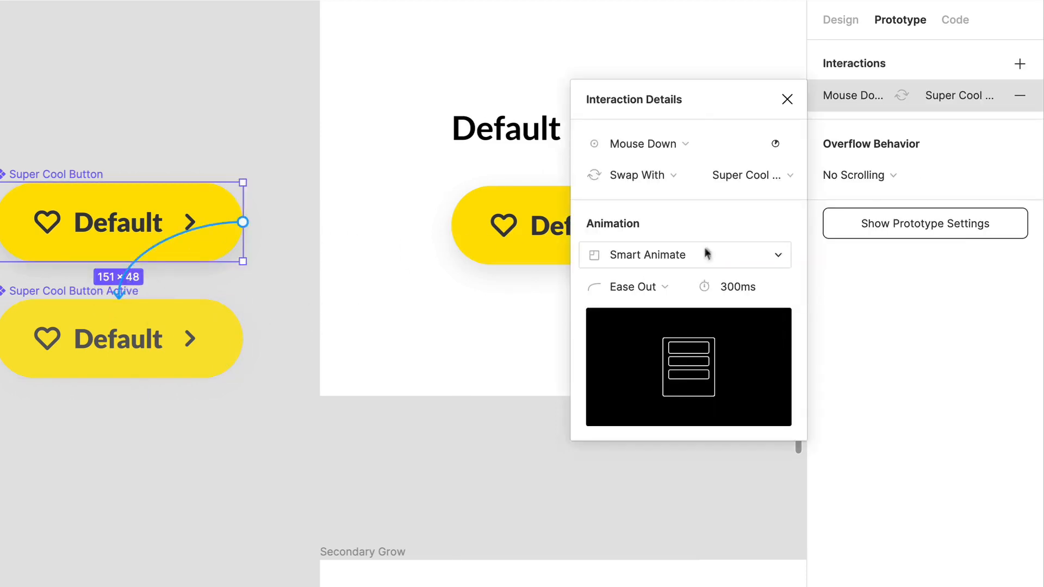
click(707, 255)
click(645, 229)
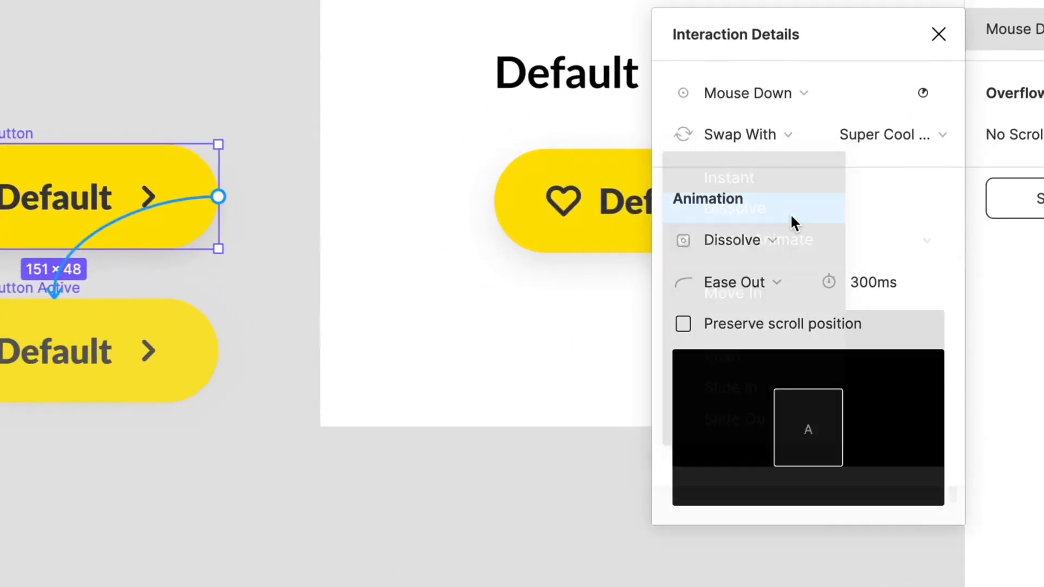
click(25, 351)
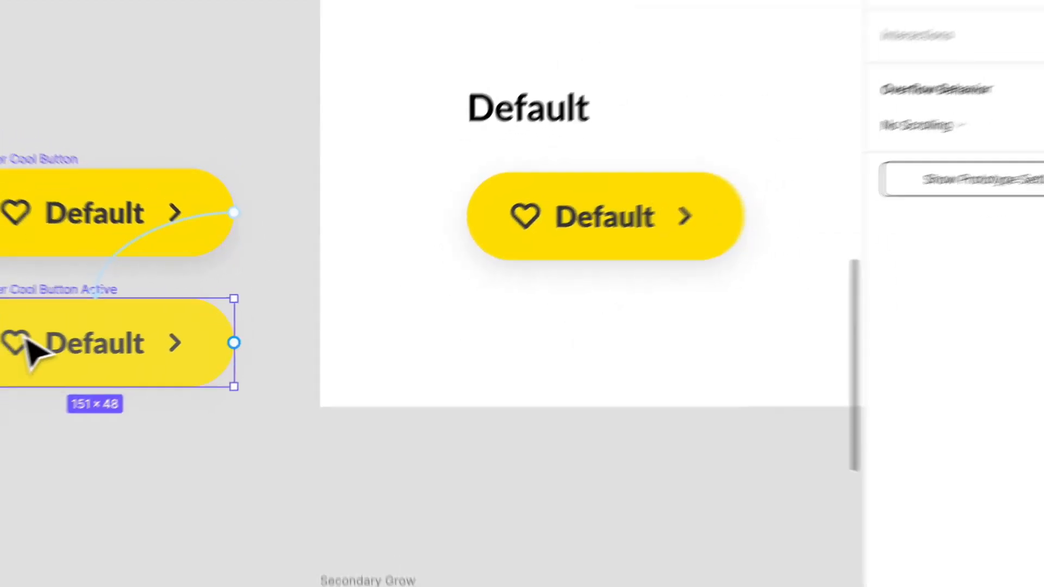
Add a Mouse Up interaction on the Active button navigating back to Super Cool Button with Dissolve.
click(875, 63)
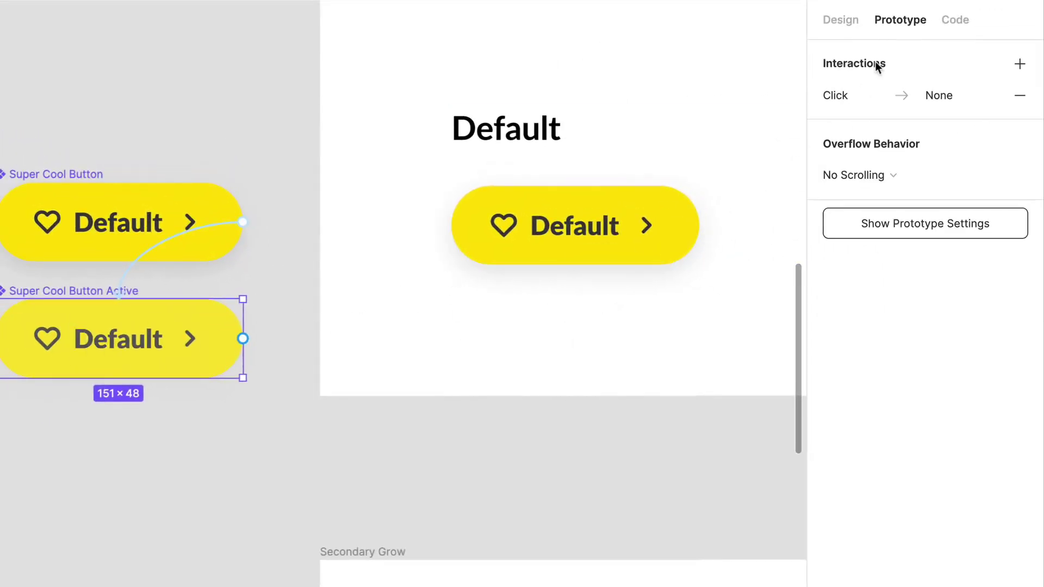
click(877, 94)
click(642, 144)
click(645, 351)
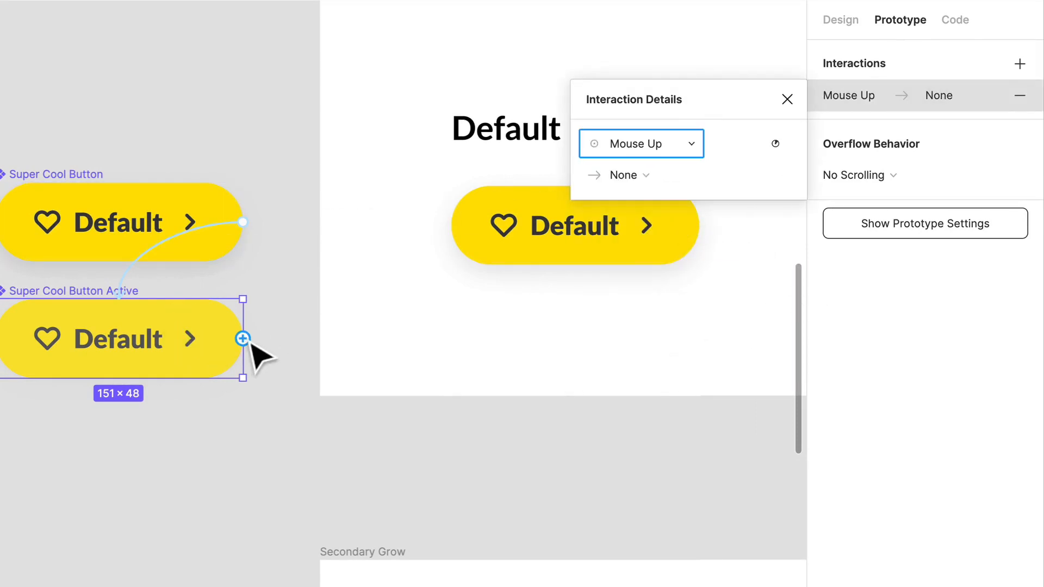
drag(242, 338, 187, 229)
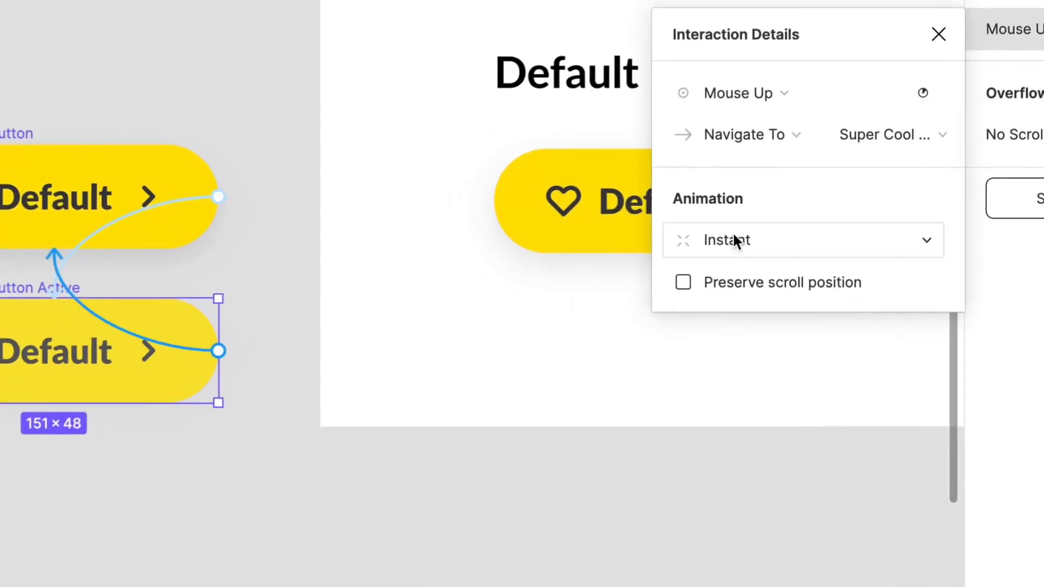
click(737, 241)
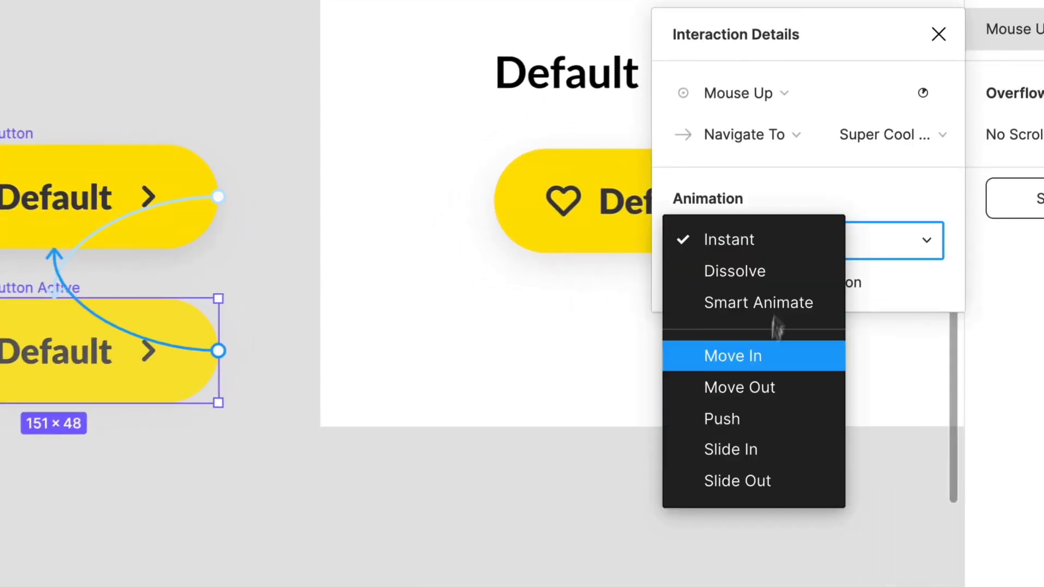
click(734, 271)
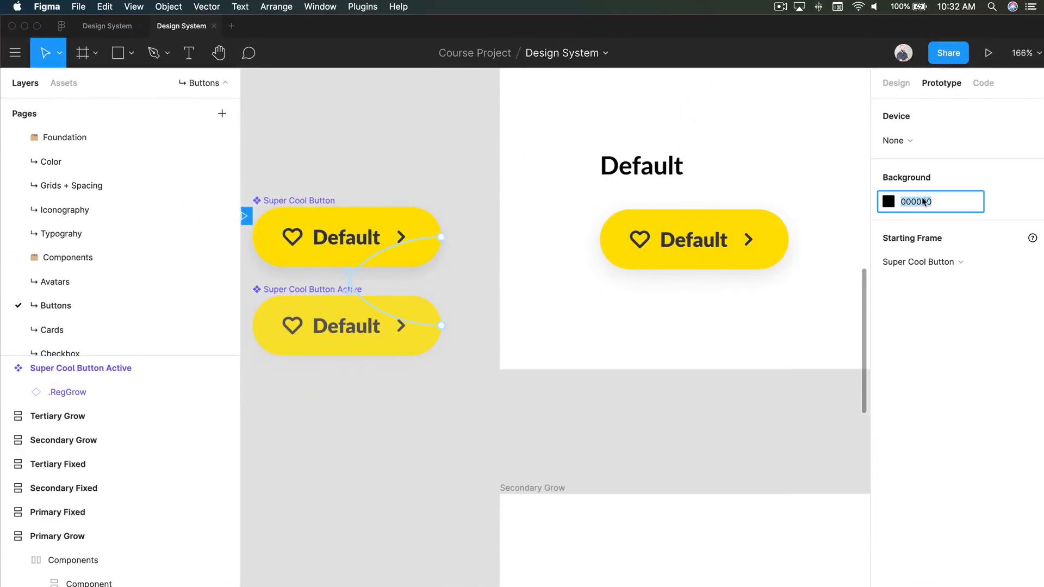
text(FFFFFF)
Commit the white FFFFFF prototype background and return to the Design System file editor.
key(Return)
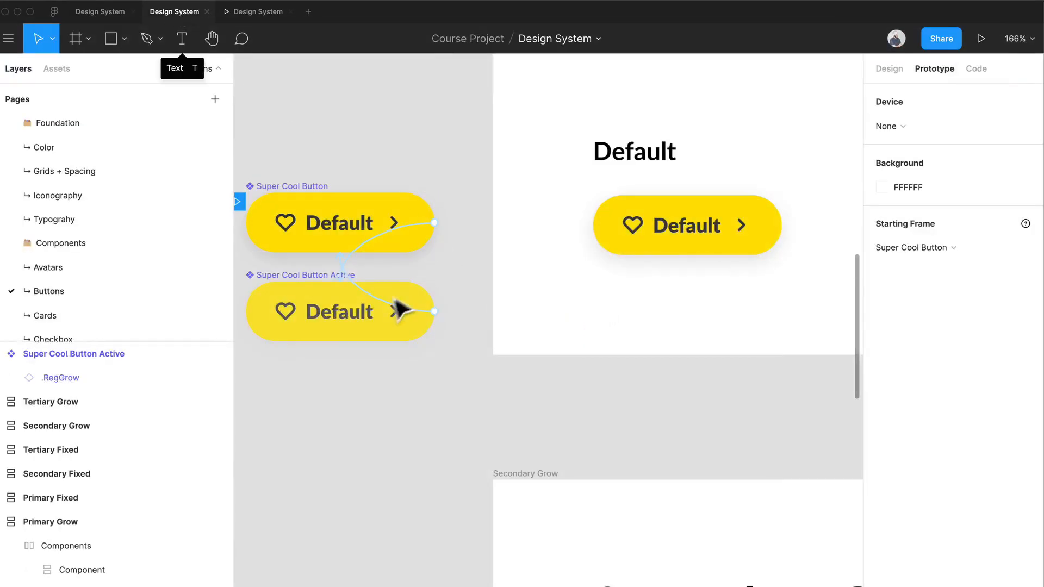
click(329, 310)
Set Super Cool Button Active's layer opacity to 50% and compare it beside Super Cool Button.
click(889, 69)
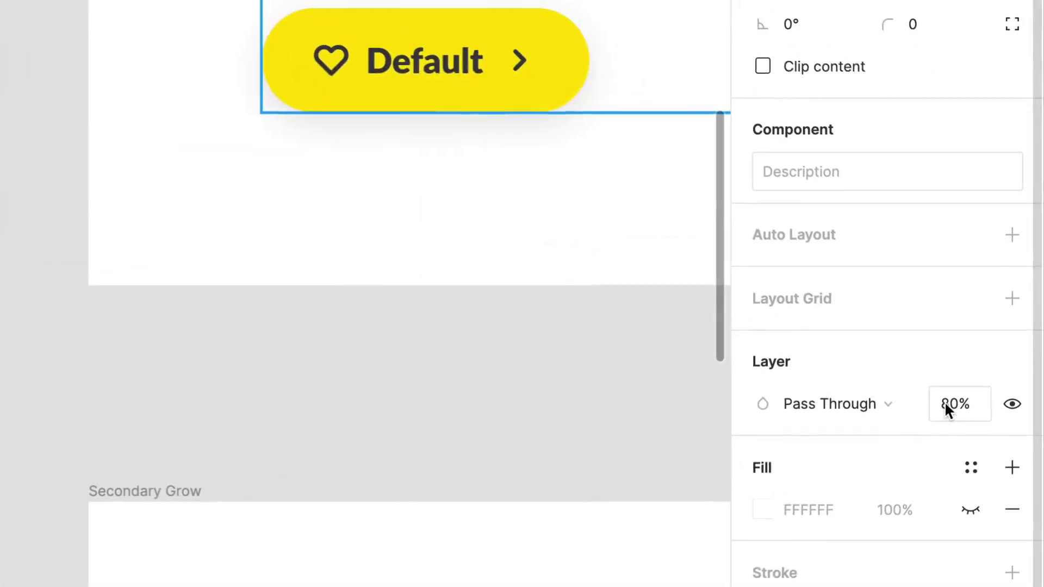
click(990, 421)
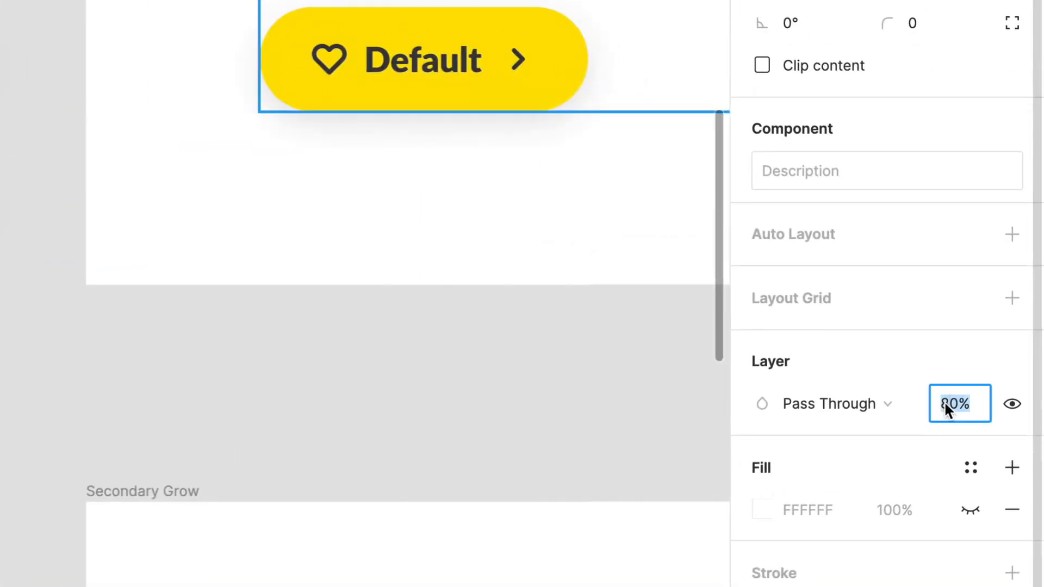
key(Return)
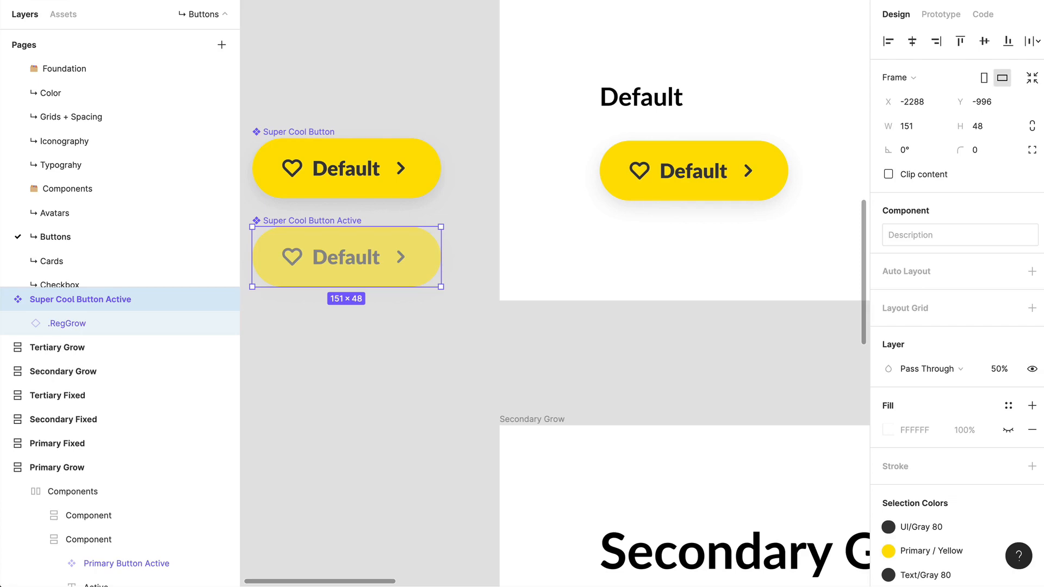
double_click(360, 251)
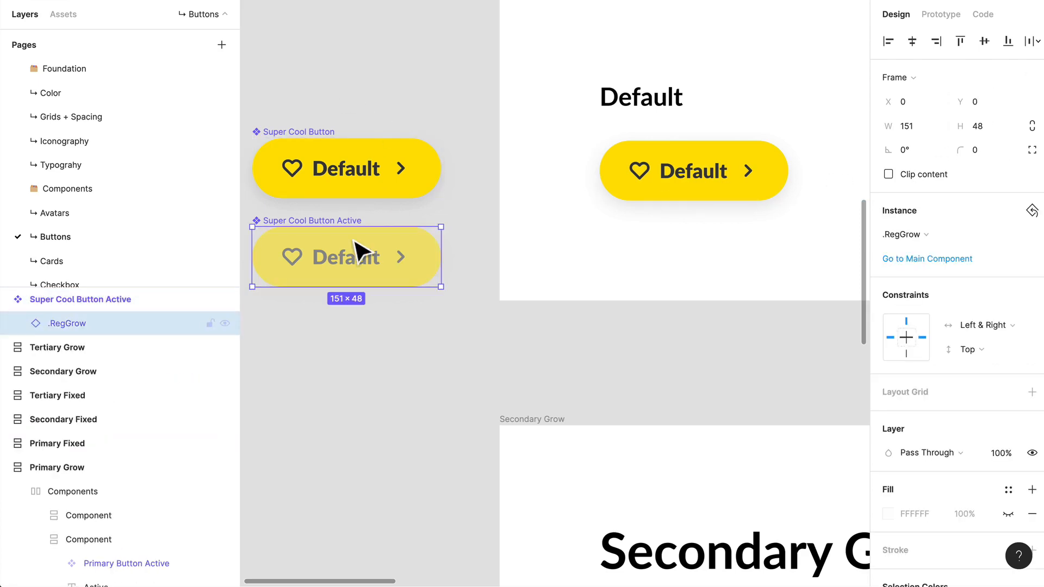
double_click(379, 178)
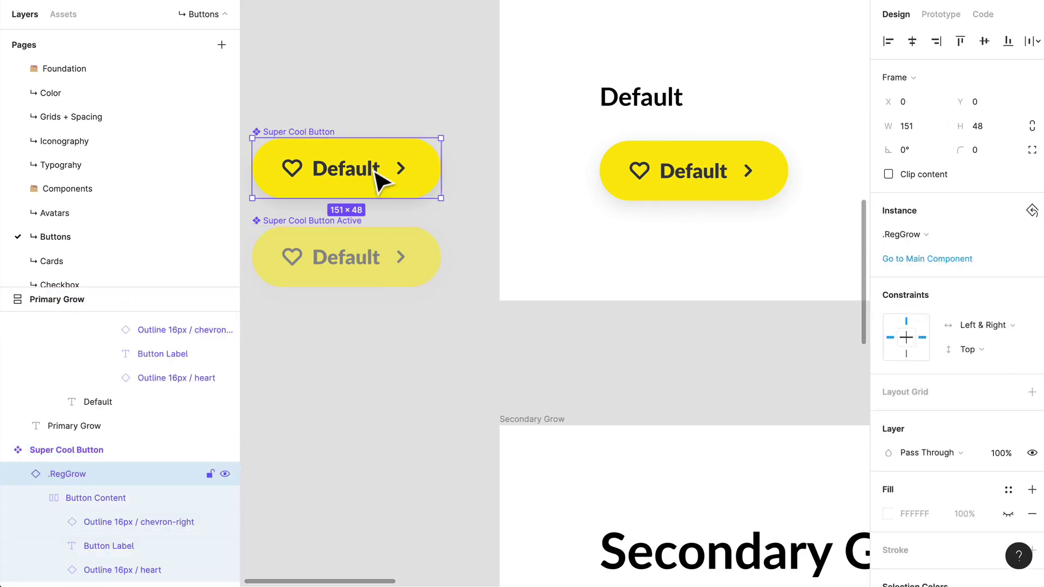
click(416, 91)
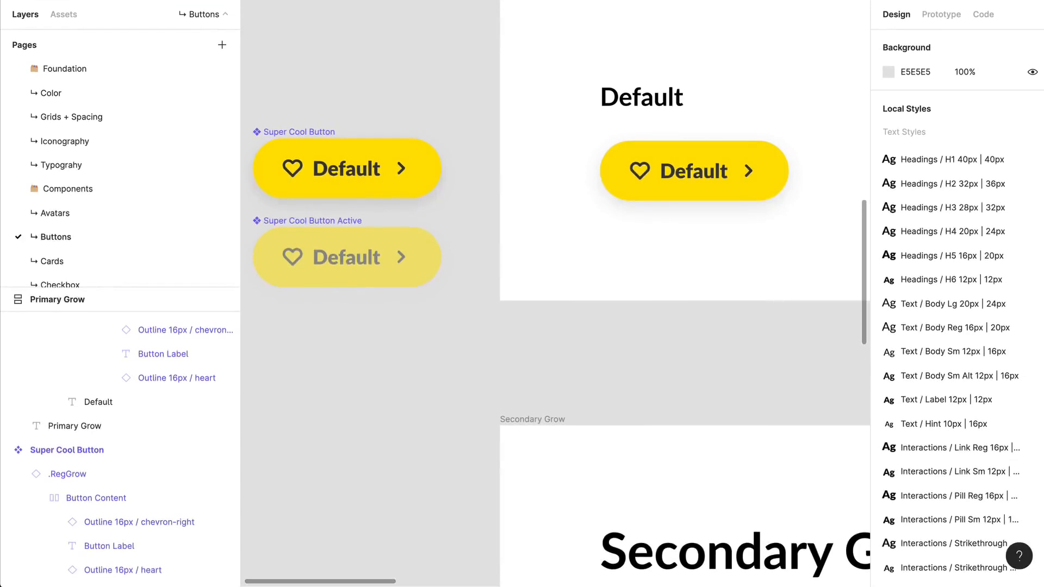
drag(517, 339, 409, 136)
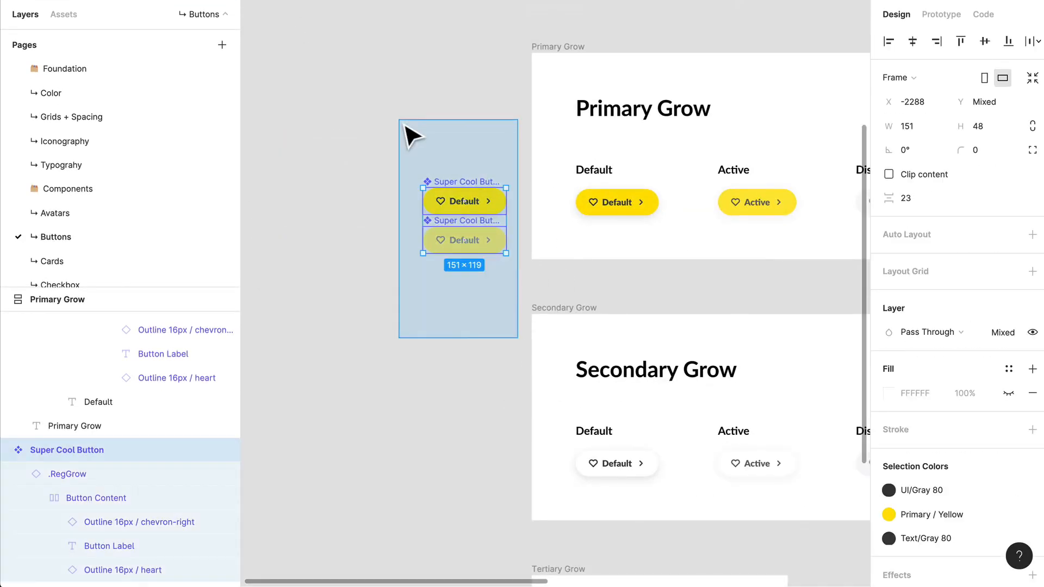
key(Delete)
scroll(408, 136, right, 5)
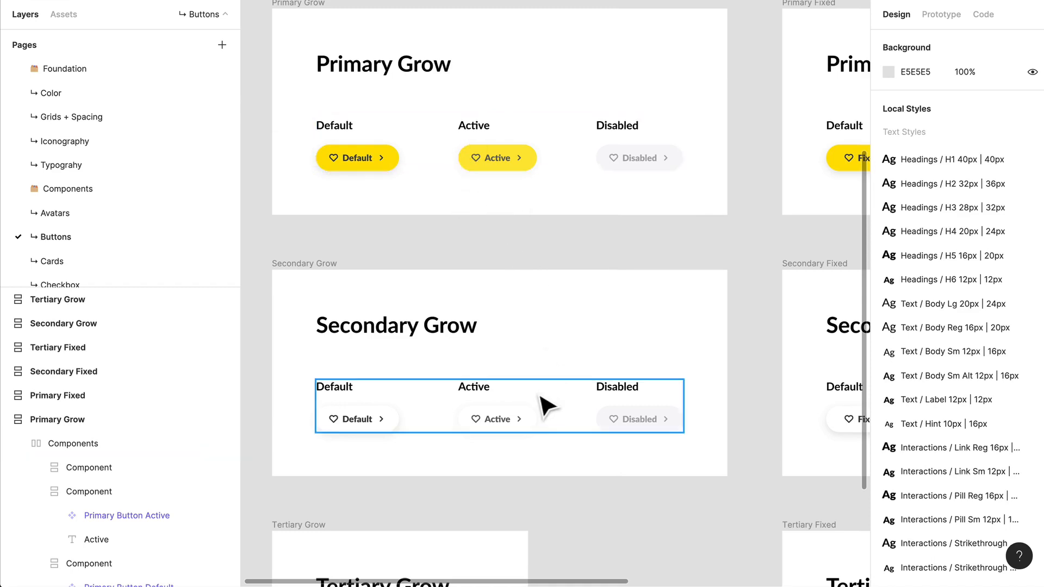
scroll(501, 326, down, 5)
scroll(523, 335, up, 3)
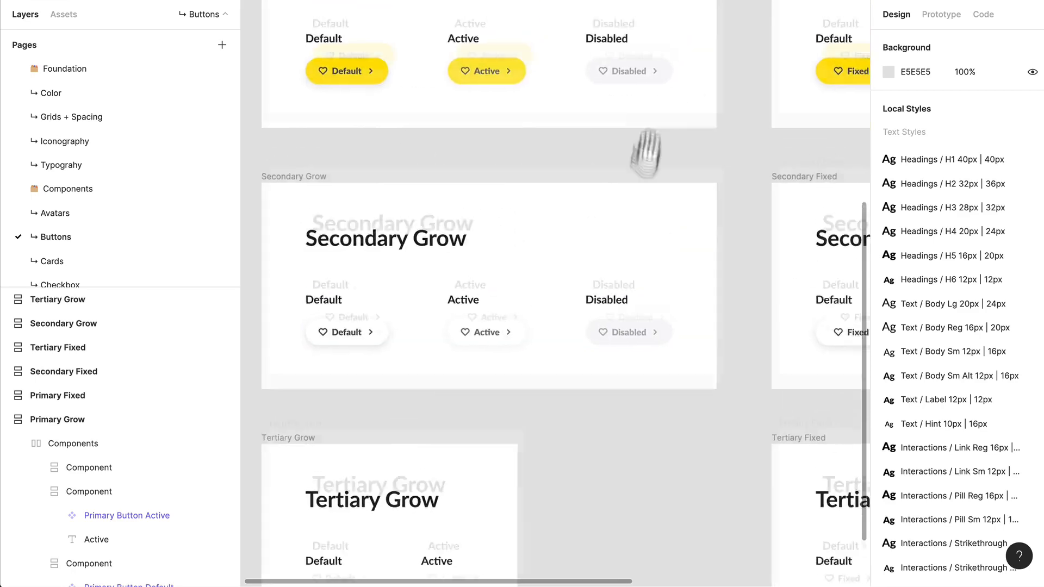
scroll(709, 107, up, 5)
scroll(645, 245, down, 5)
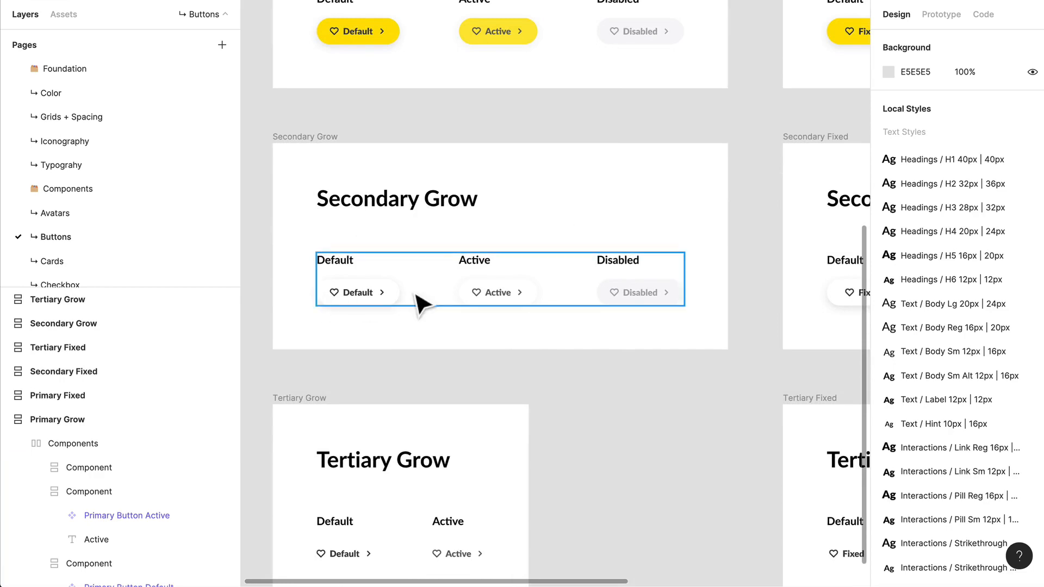
scroll(371, 306, up, 5)
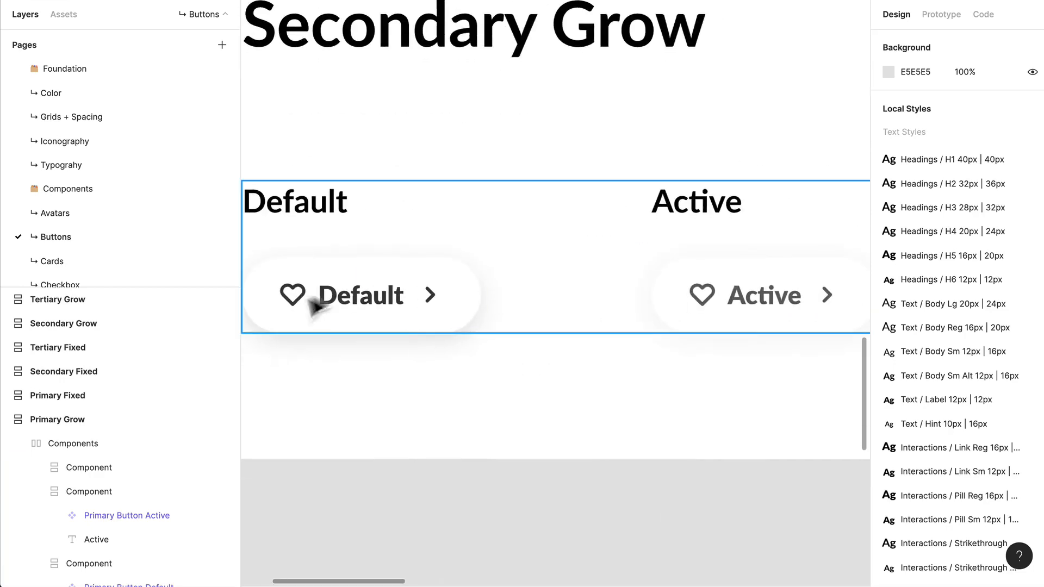
drag(382, 389, 399, 465)
scroll(619, 473, down, 8)
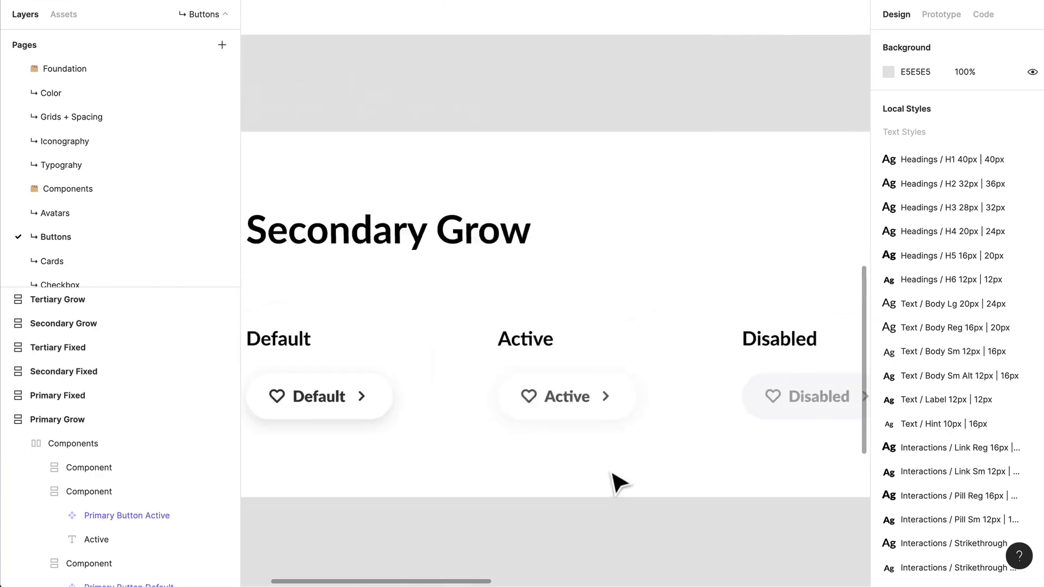
scroll(662, 473, down, 4)
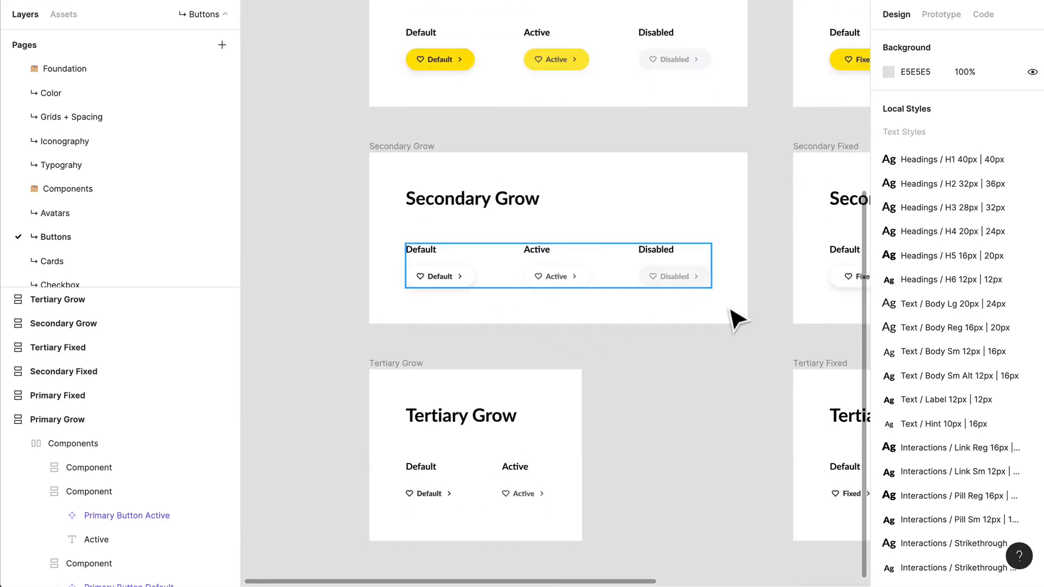
drag(717, 405, 636, 383)
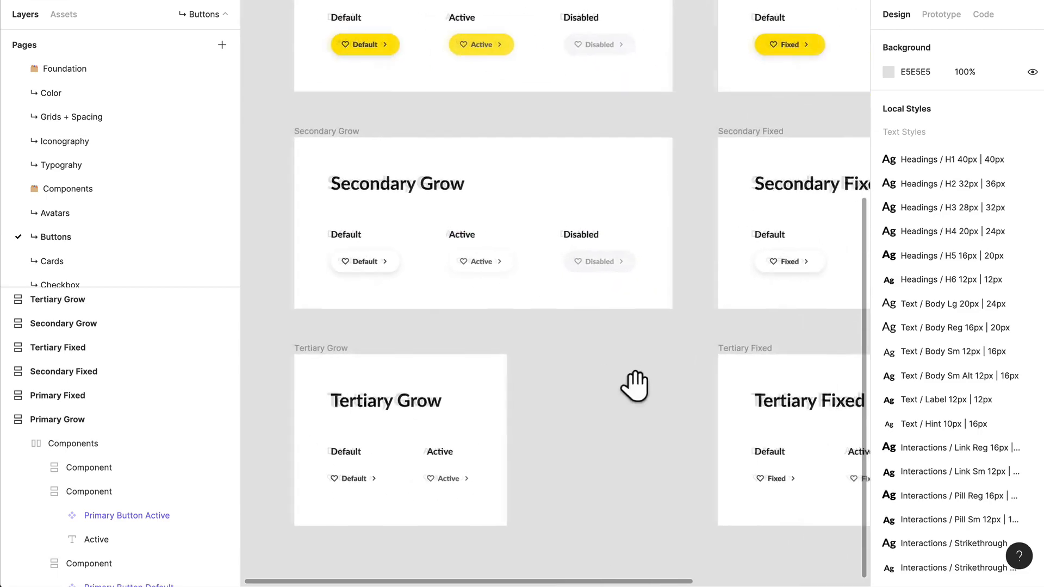
mouse_move(432, 440)
mouse_down()
mouse_move(405, 456)
mouse_move(446, 379)
mouse_up()
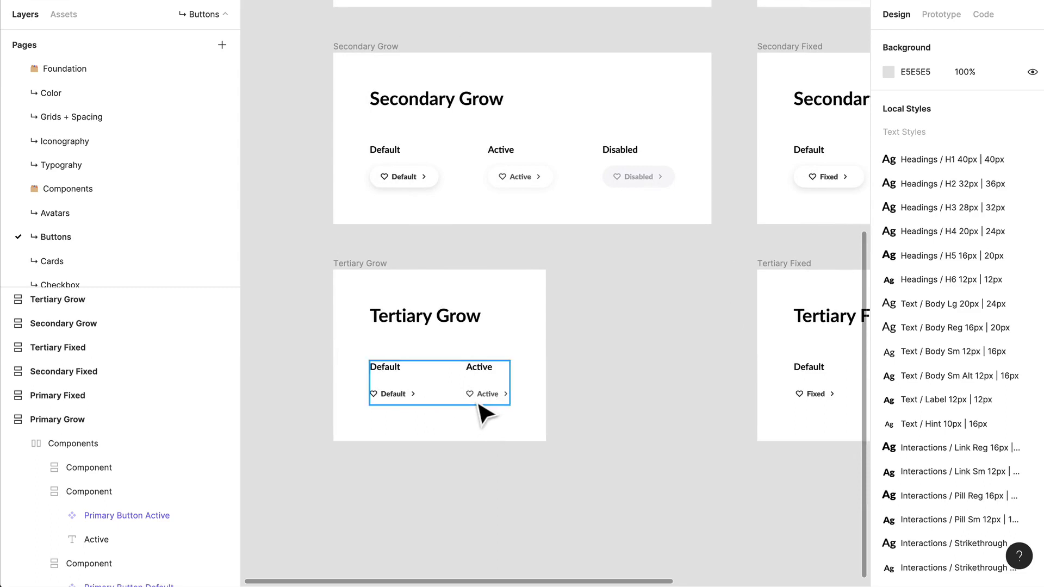
scroll(498, 413, up, 3)
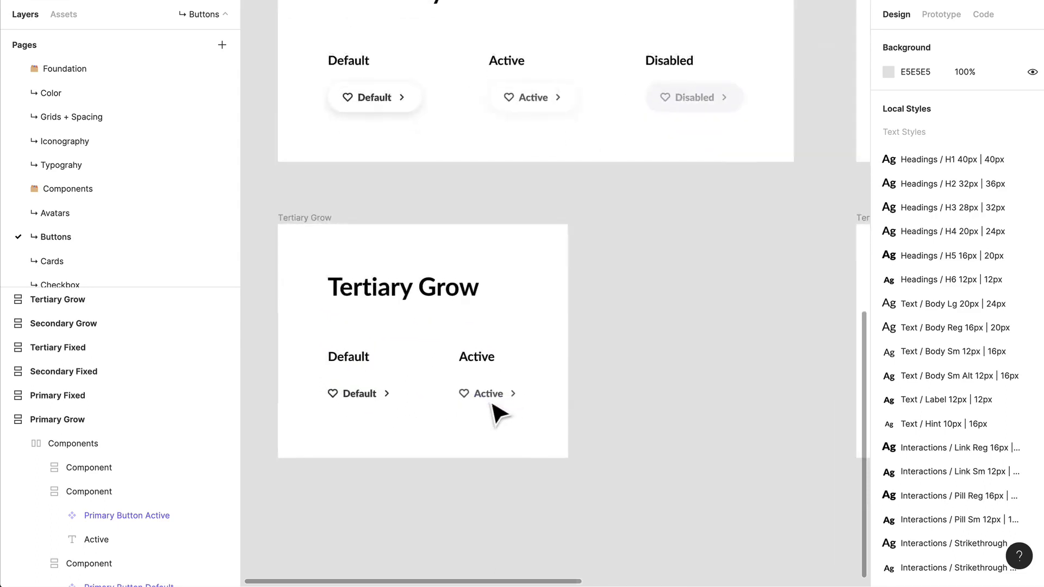
scroll(498, 414, up, 3)
scroll(499, 413, down, 5)
mouse_move(499, 400)
mouse_down()
mouse_move(367, 399)
mouse_move(318, 412)
mouse_up()
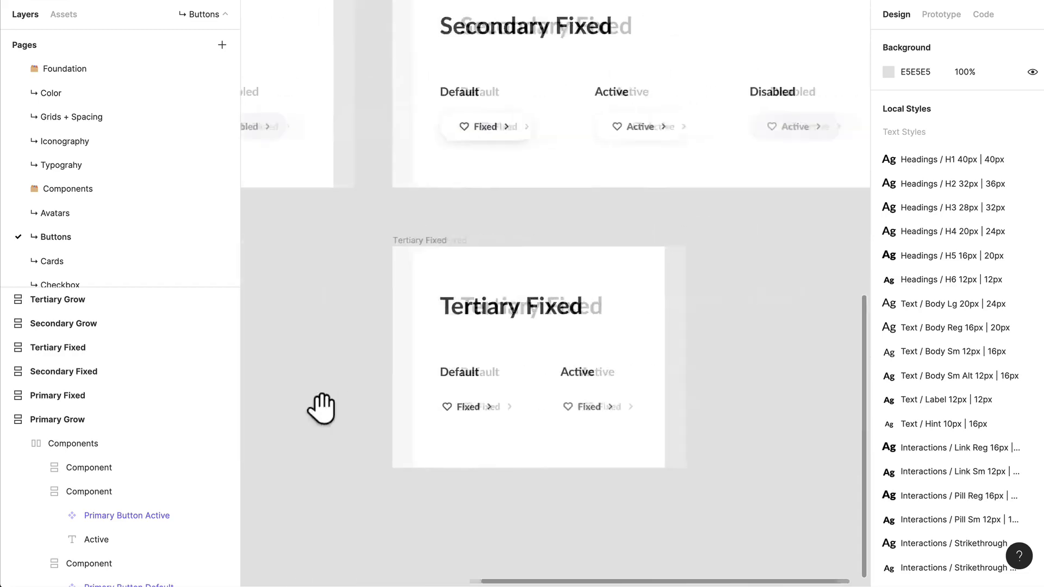
scroll(318, 412, up, 4)
mouse_move(555, 563)
mouse_down()
mouse_move(518, 326)
mouse_move(596, 286)
mouse_up()
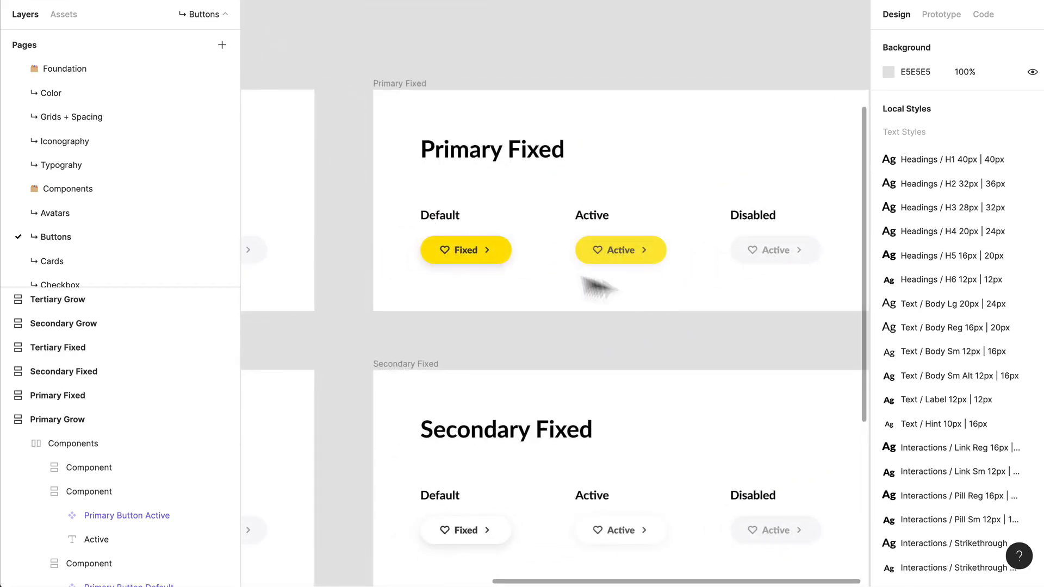
scroll(603, 473, down, 5)
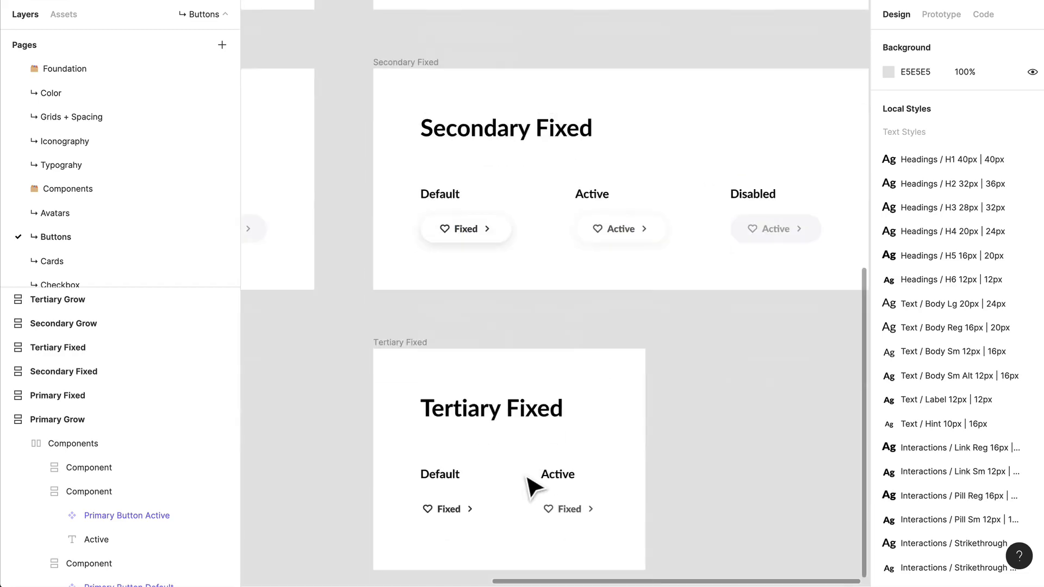
scroll(553, 420, down, 2)
mouse_move(401, 269)
mouse_down()
mouse_move(503, 390)
mouse_move(545, 394)
mouse_up()
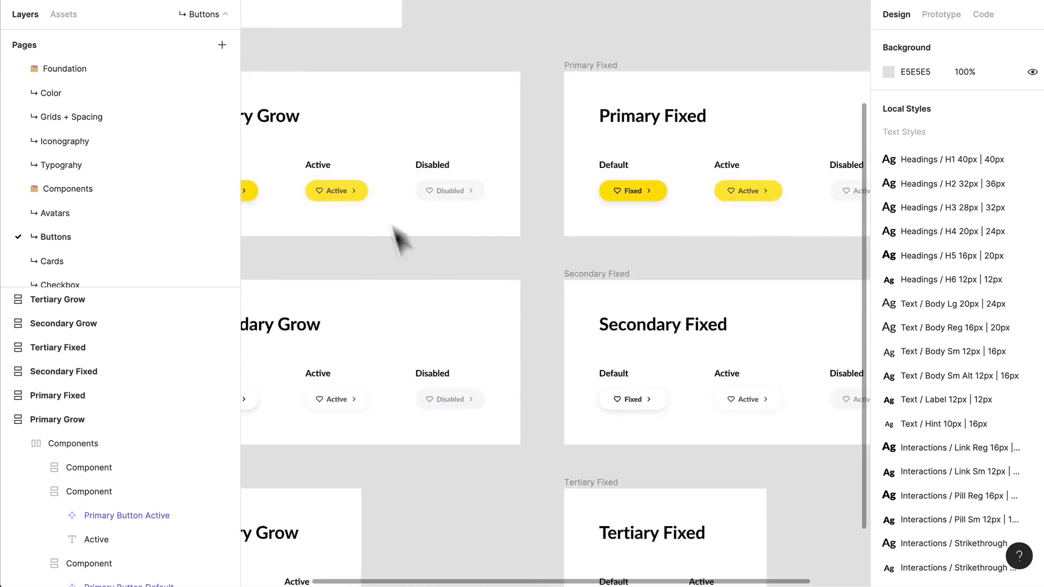
mouse_move(454, 303)
mouse_down()
mouse_move(549, 381)
mouse_move(555, 408)
mouse_up()
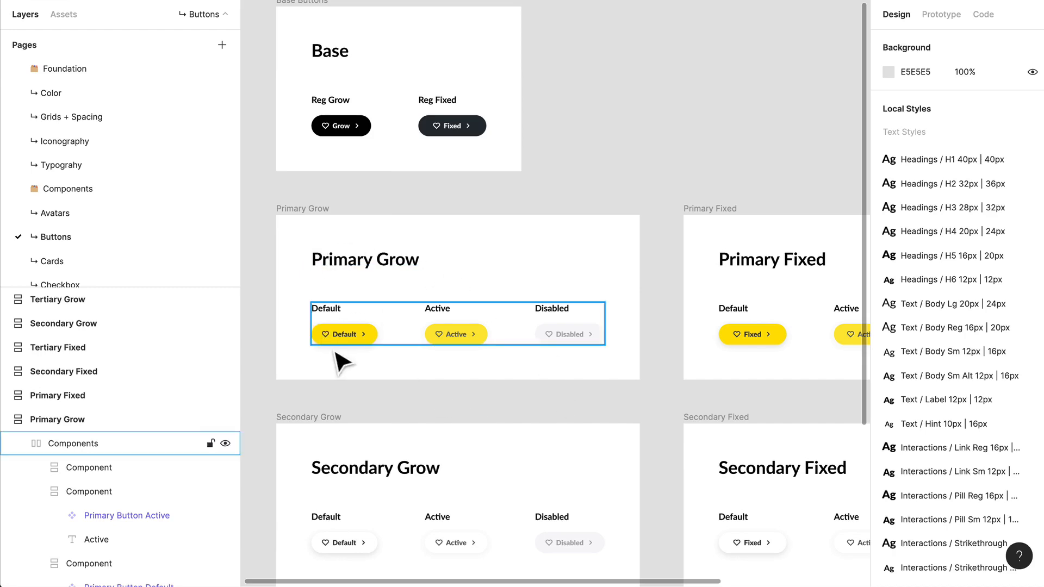
scroll(340, 361, up, 1)
scroll(341, 362, up, 5)
Alt-drag a copy of the Primary Default button instance onto empty canvas.
click(799, 311)
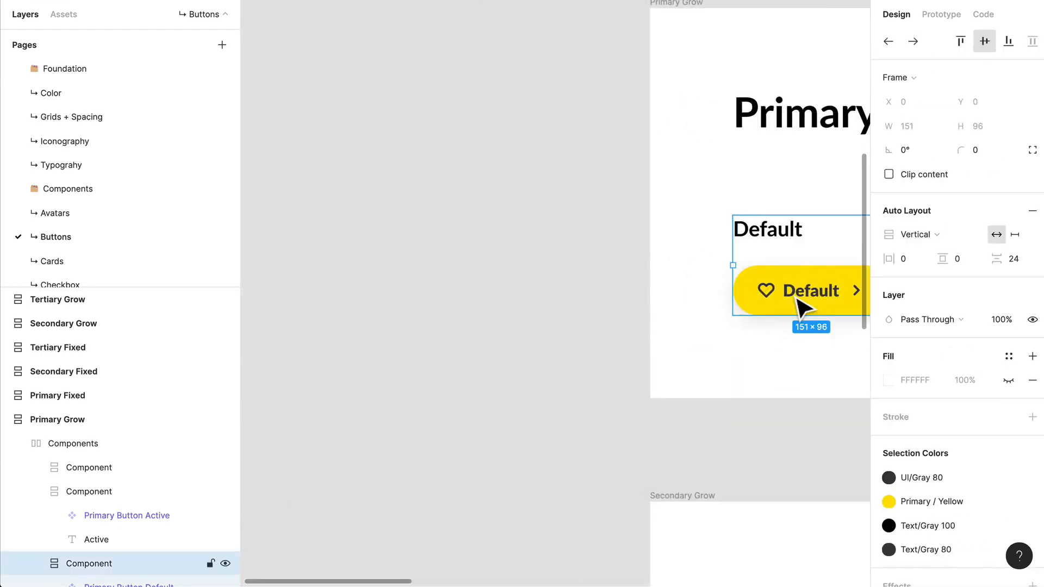
click(816, 300)
drag(815, 300, 349, 168)
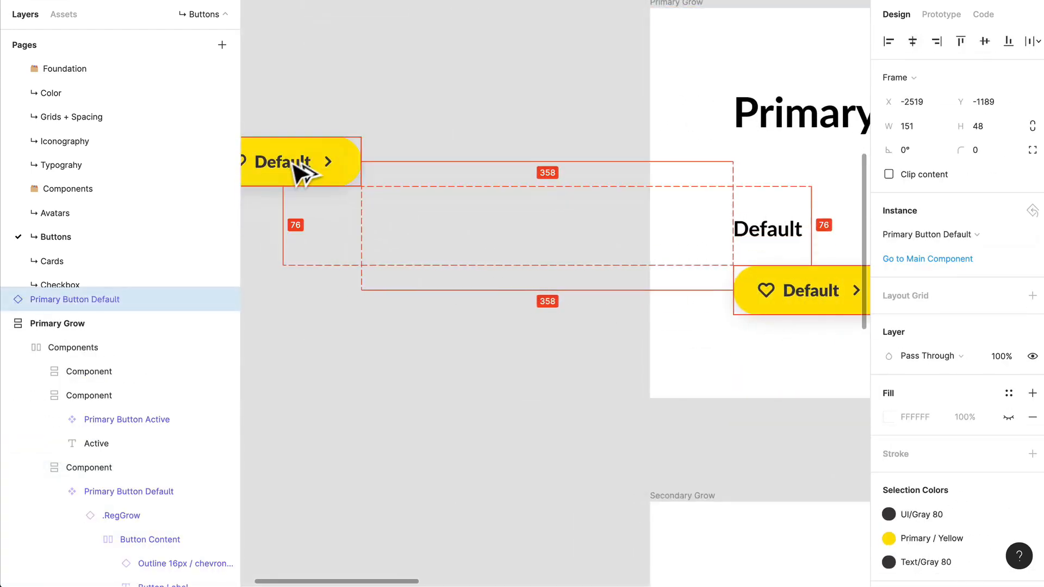
drag(440, 186, 500, 346)
scroll(408, 285, up, 2)
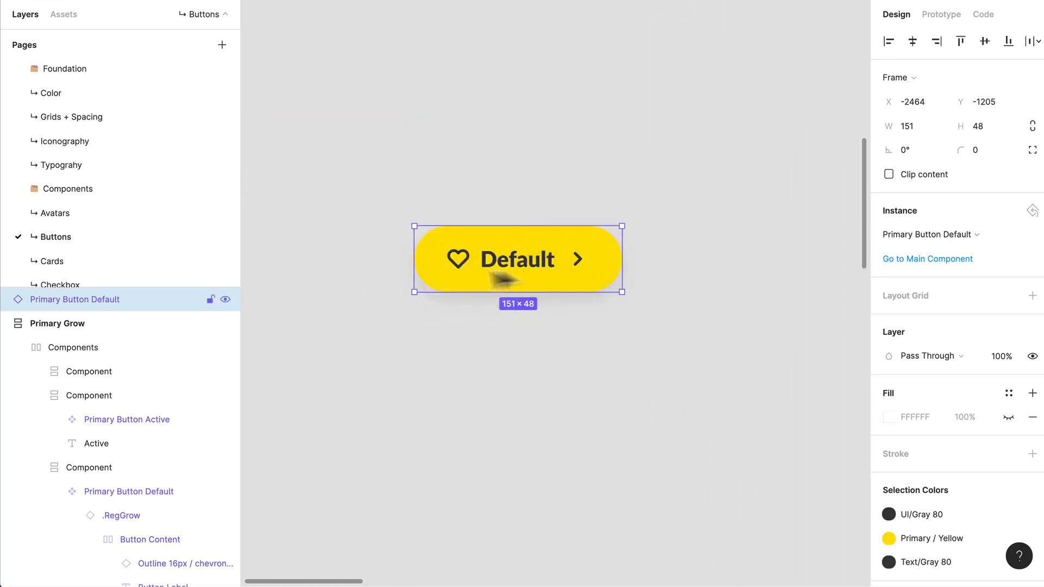
Relabel the copy 'Add', hide its right chevron, and select its heart icon.
double_click(506, 261)
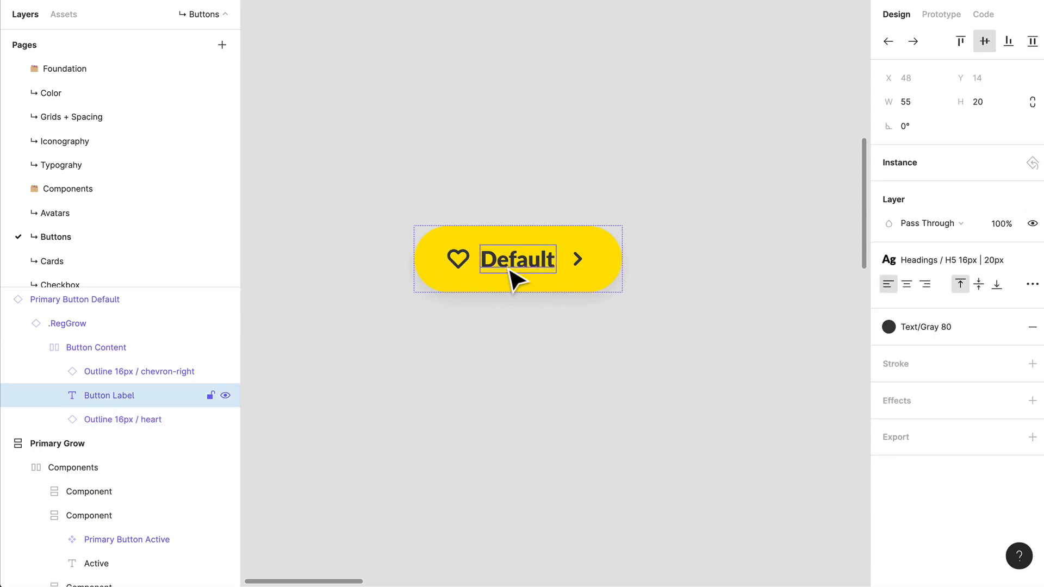
text(Add)
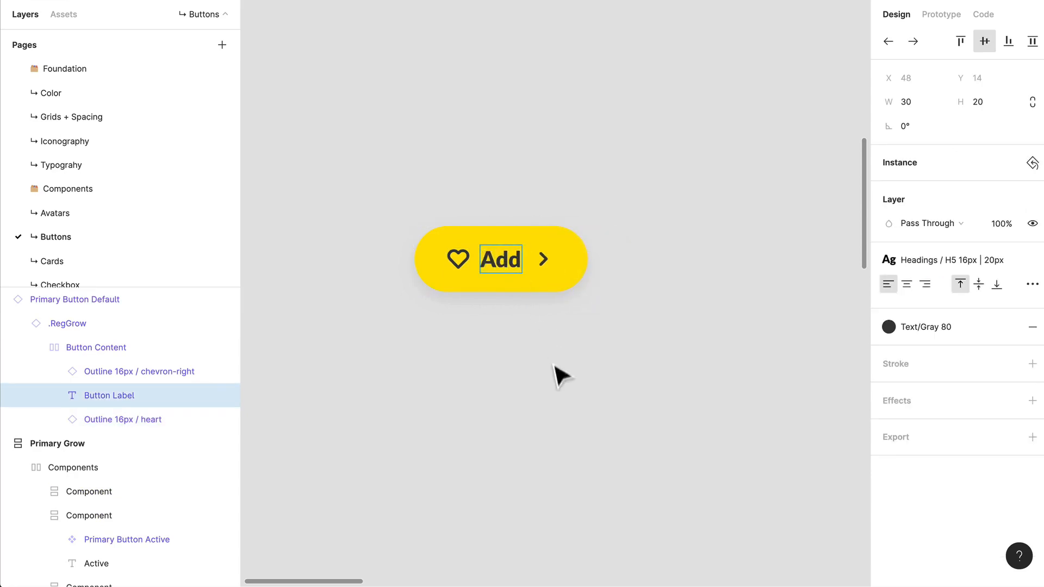
click(544, 263)
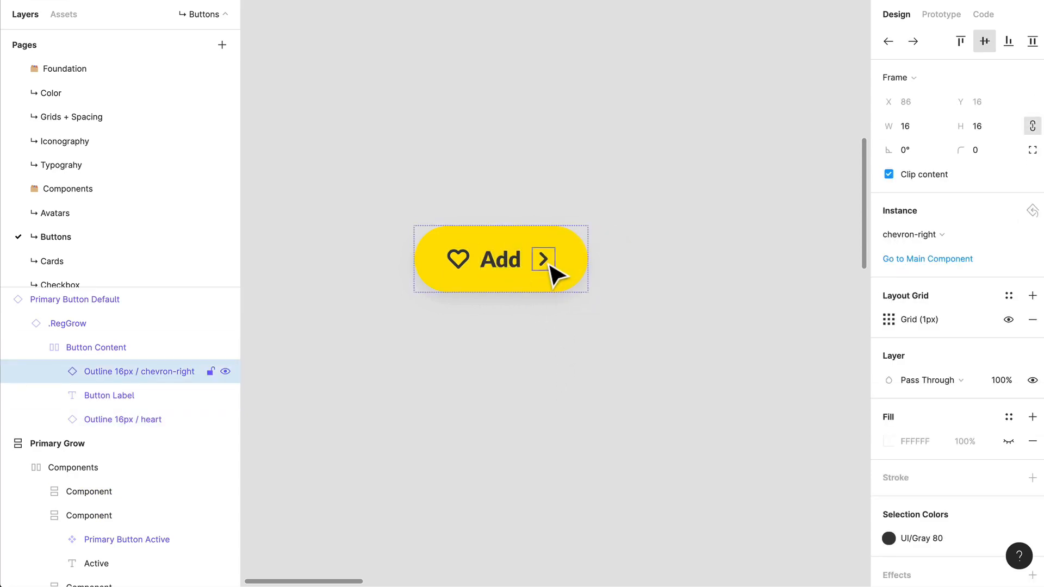
key(Delete)
click(481, 292)
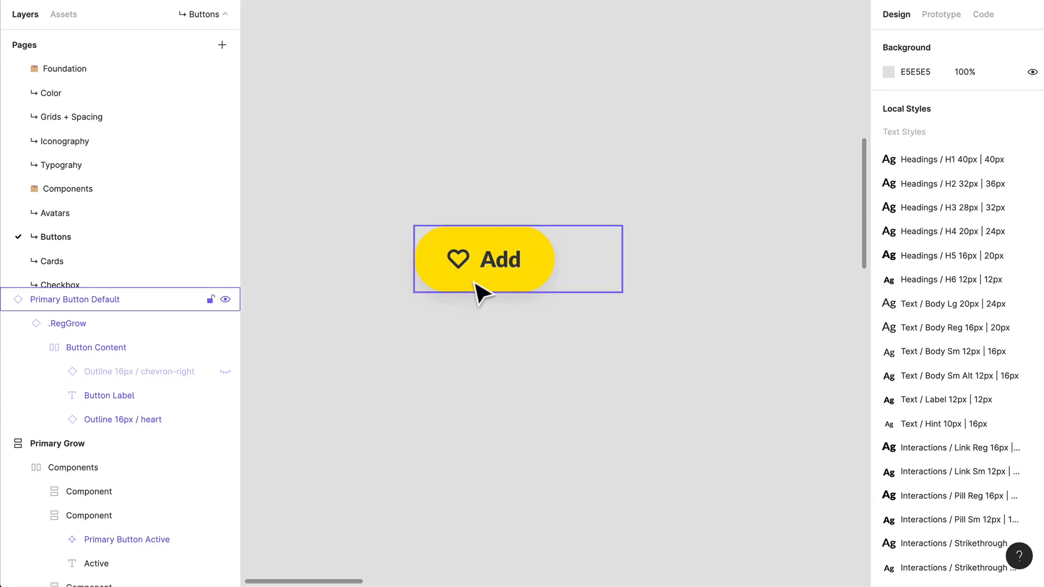
double_click(473, 283)
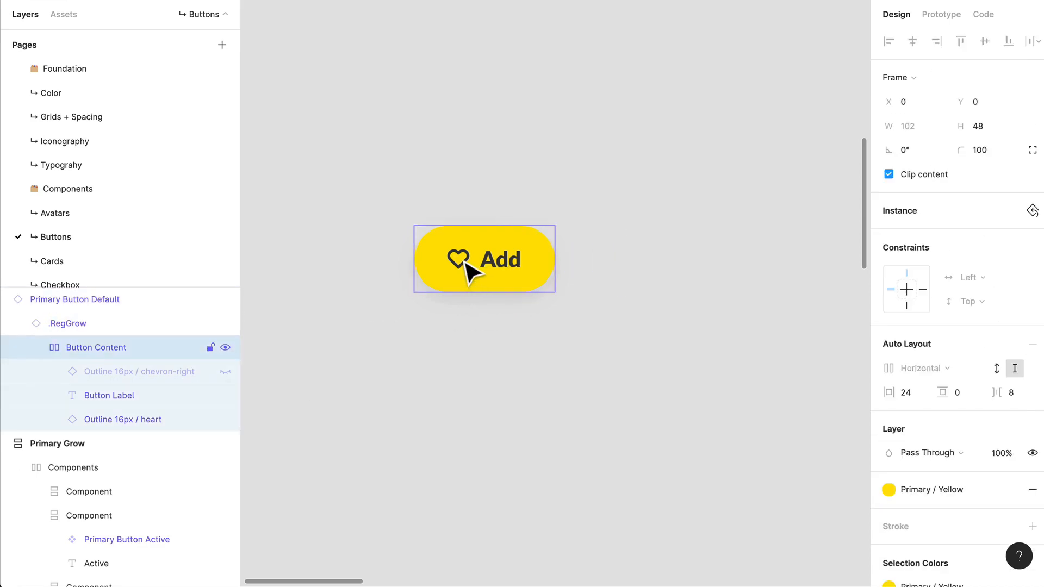
double_click(462, 262)
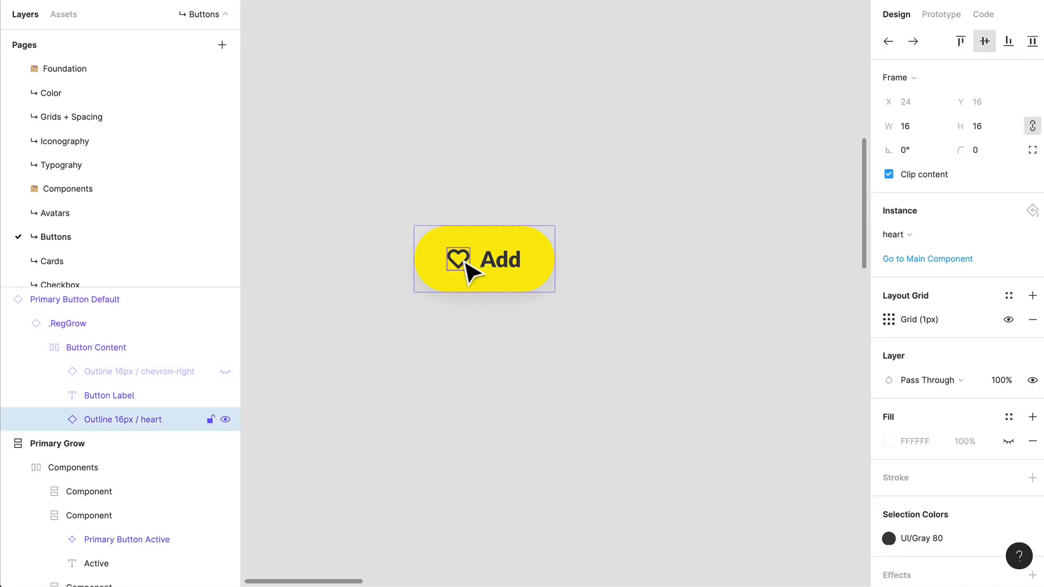
Swap the Add button's heart icon for the plus icon from the Outline 16px list.
click(915, 238)
mouse_move(946, 324)
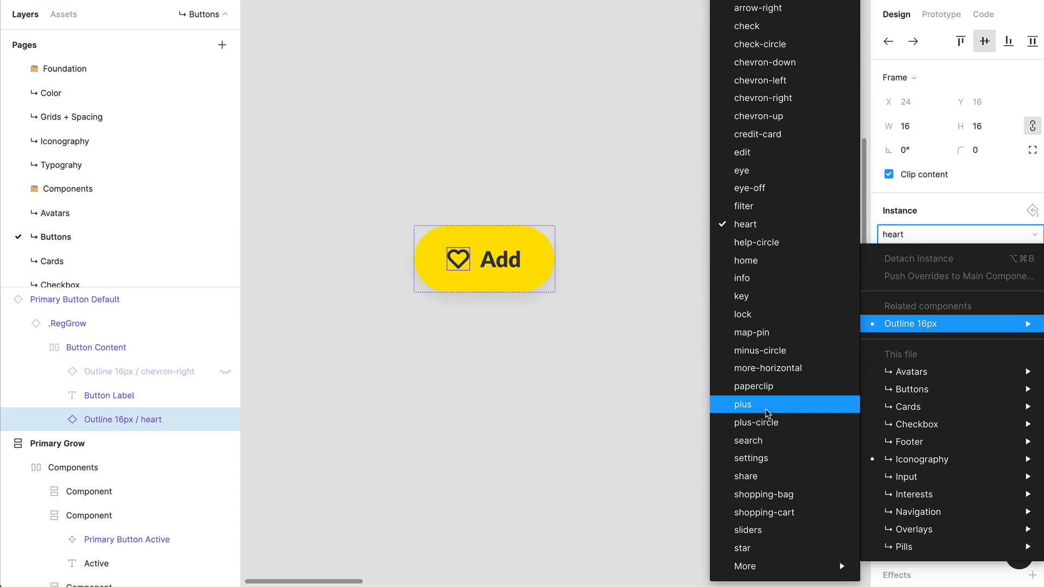
click(765, 406)
click(607, 367)
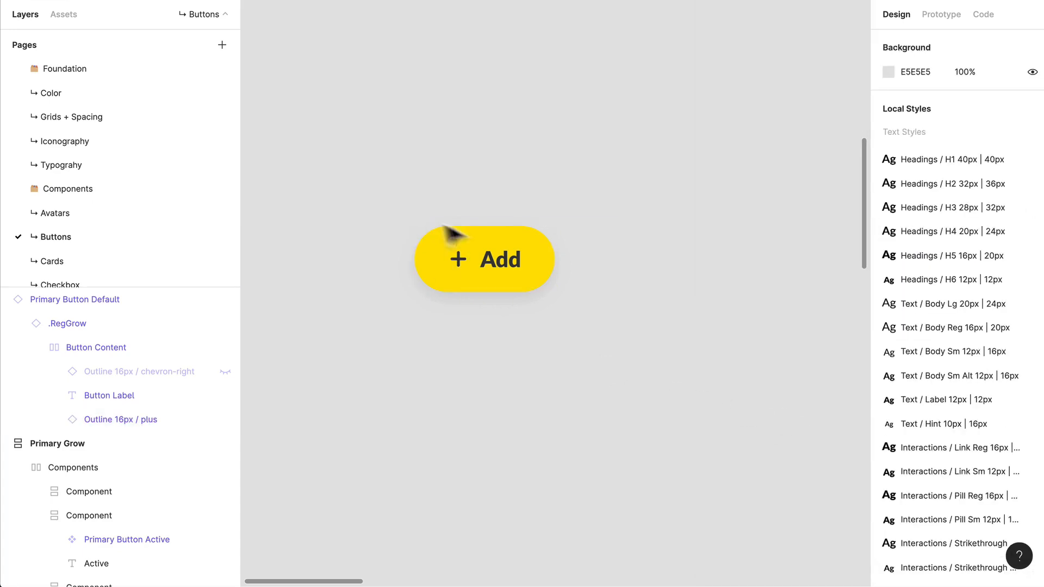
click(473, 290)
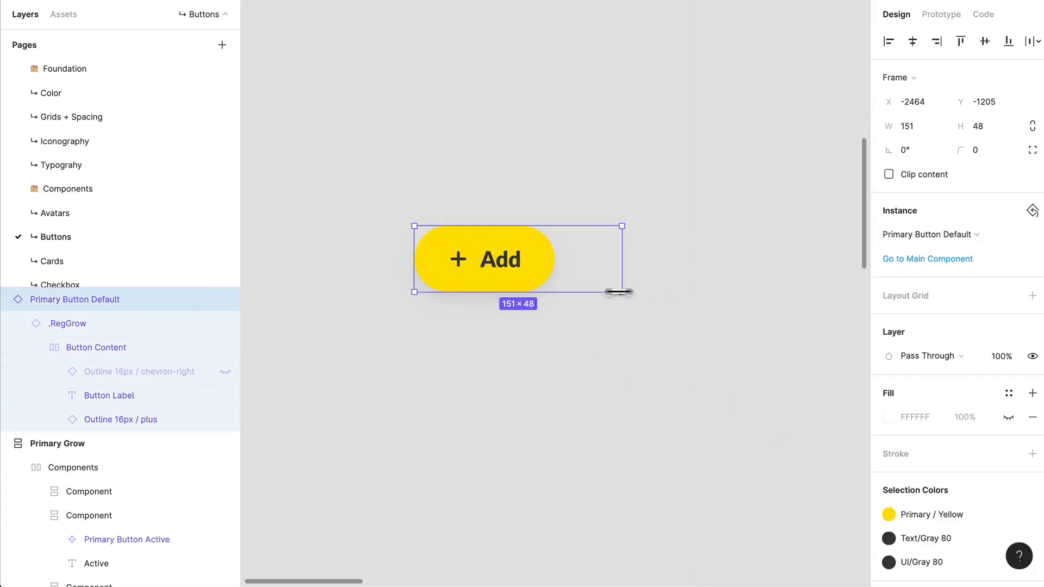
Narrow the Add button frame from 151 to 102 wide to hug its icon and label.
drag(622, 291, 568, 292)
scroll(563, 294, up, 8)
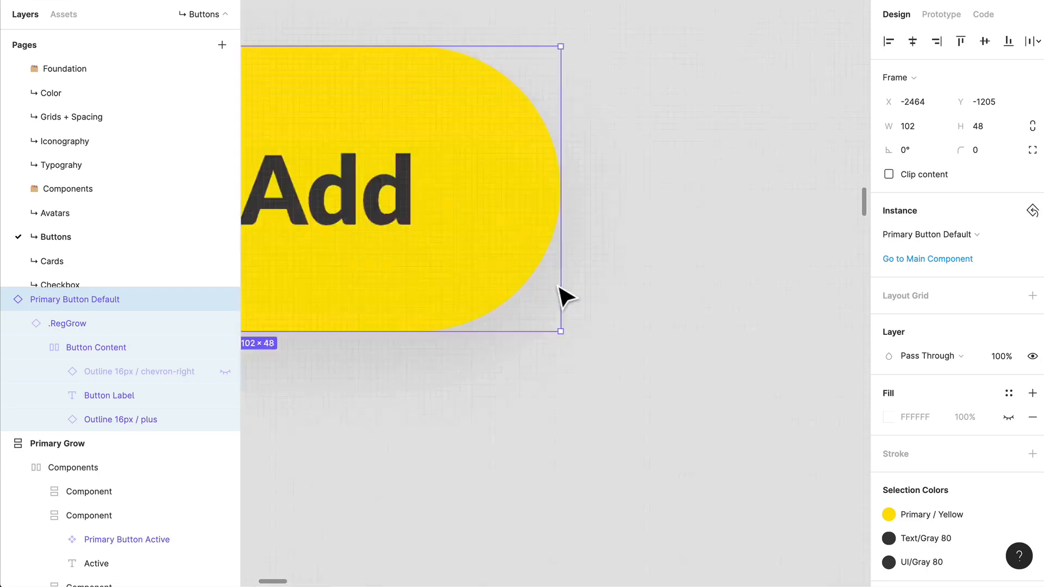
scroll(509, 276, down, 6)
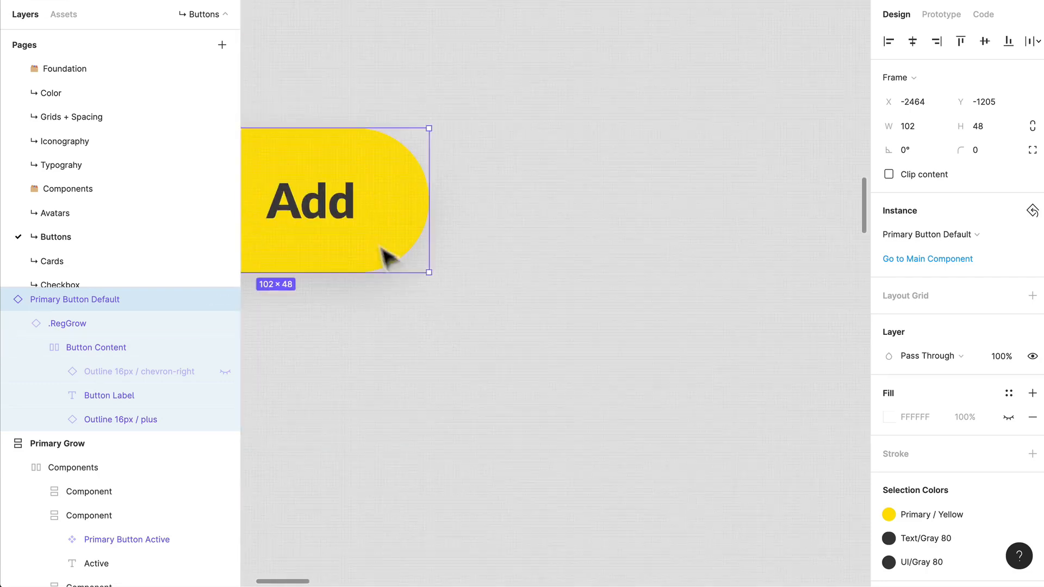
click(367, 216)
click(343, 204)
scroll(380, 282, left, 5)
scroll(584, 326, down, 4)
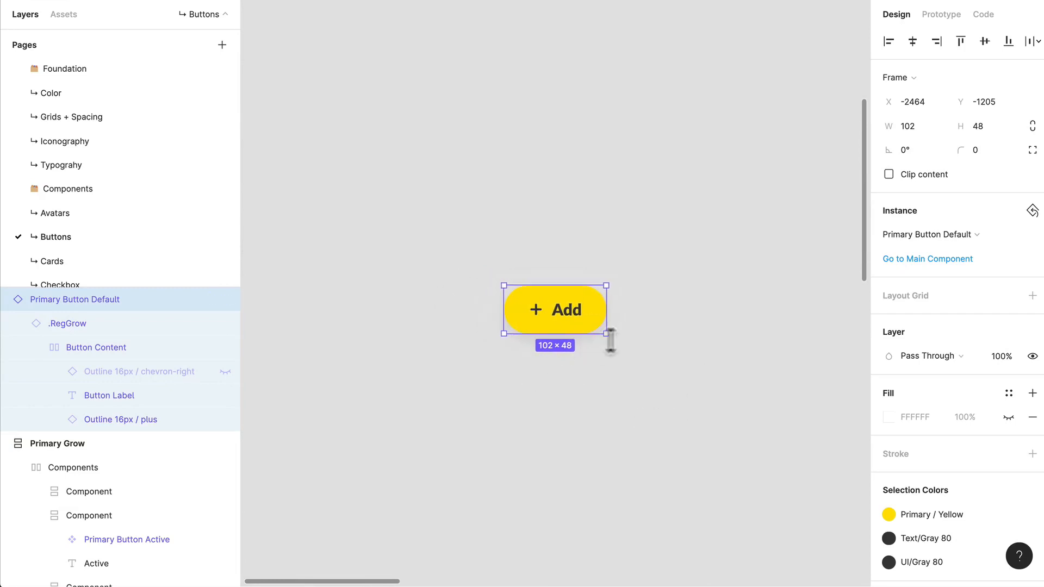
scroll(624, 351, down, 2)
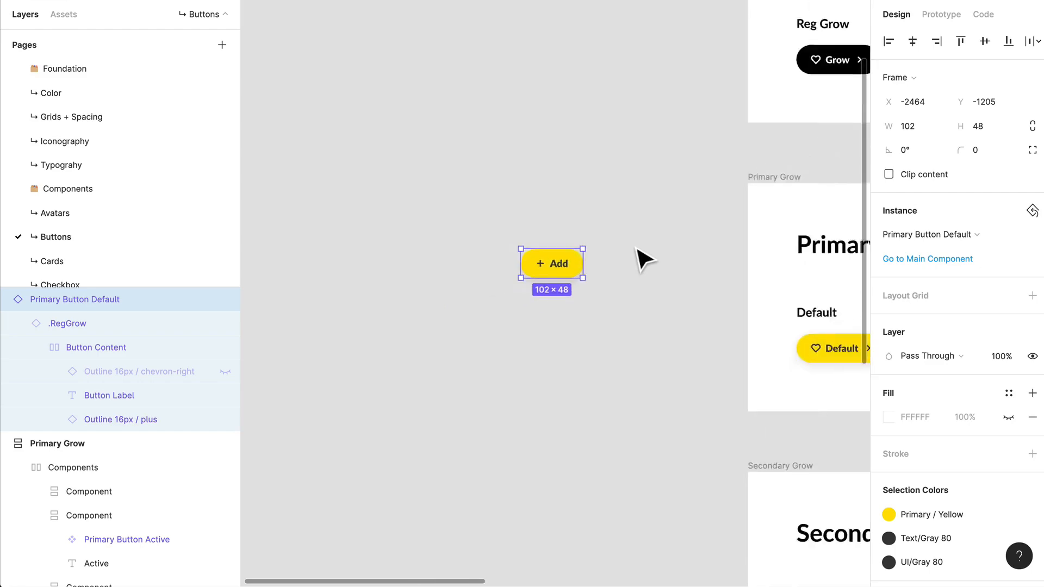
scroll(644, 260, right, 5)
scroll(644, 277, right, 6)
scroll(718, 301, down, 6)
drag(726, 319, 411, 322)
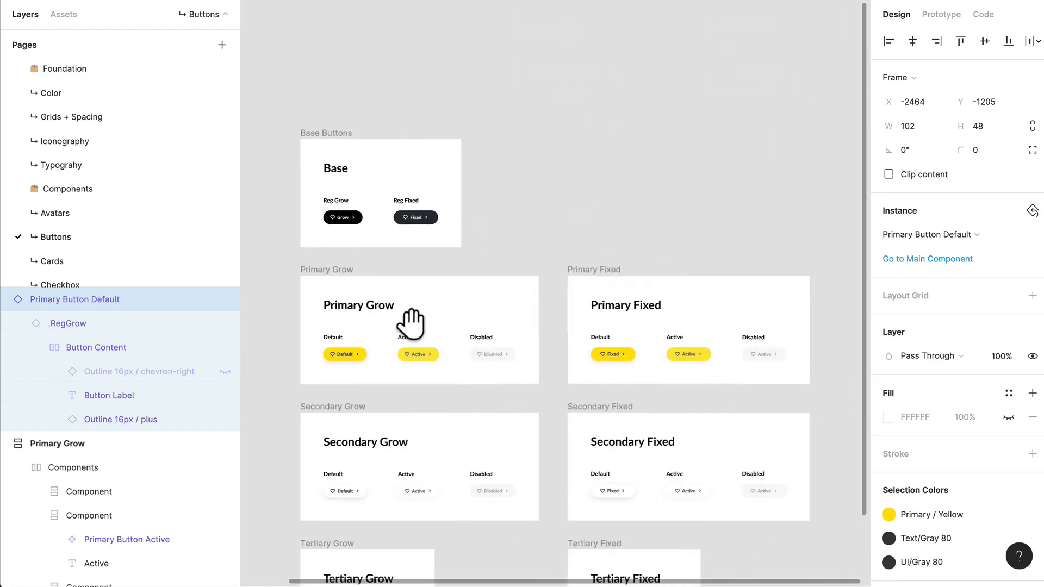